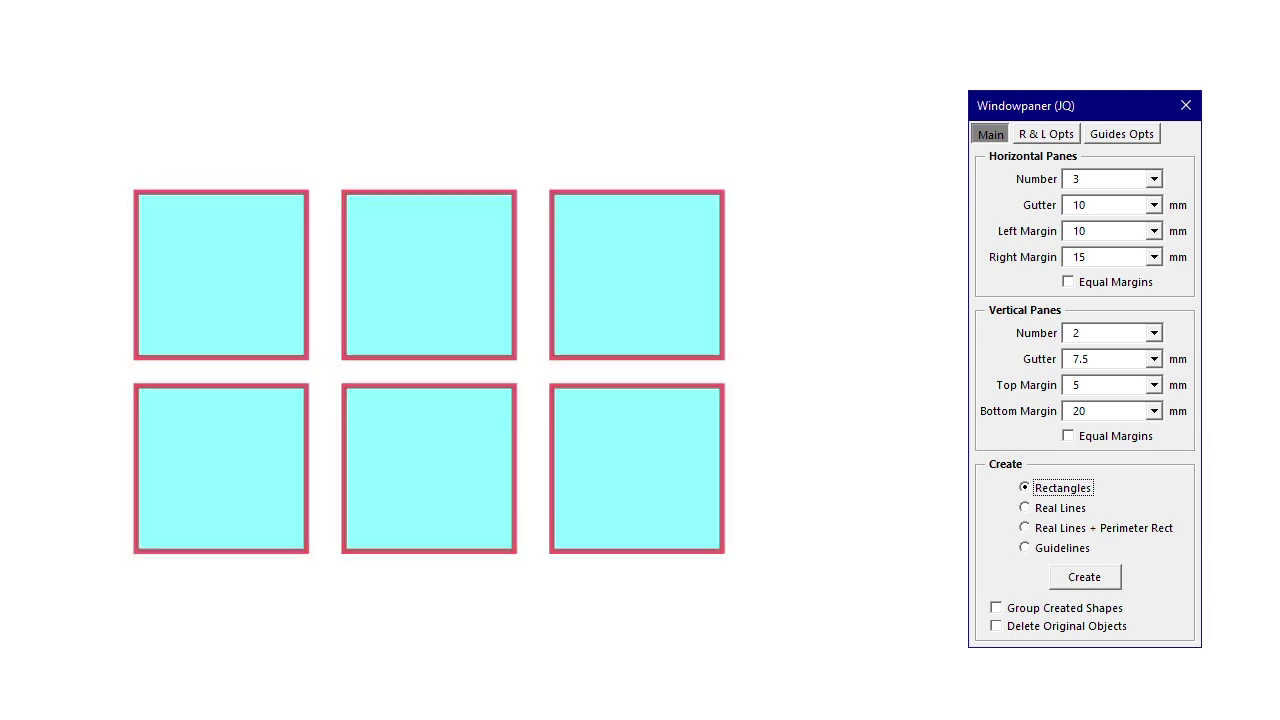
Compare the pane output types by switching between Real Lines, Real Lines + Perimeter Rect and Guidelines.
click(1024, 508)
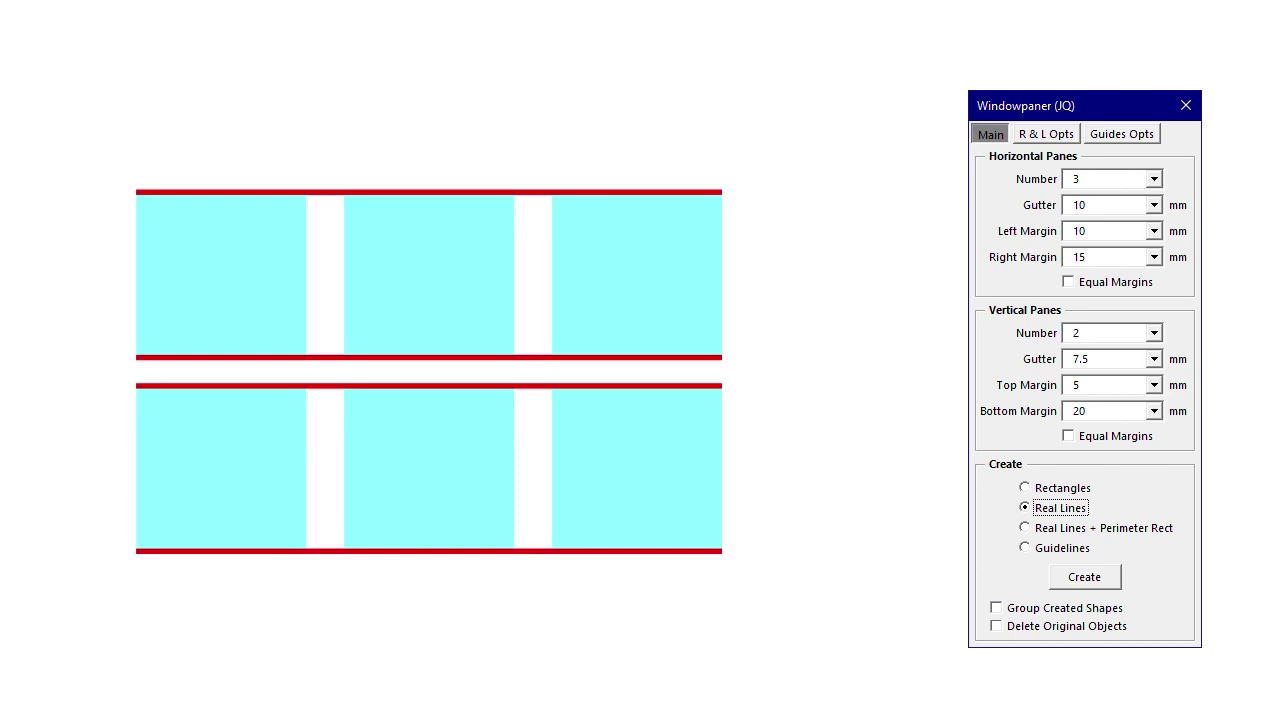
click(1024, 548)
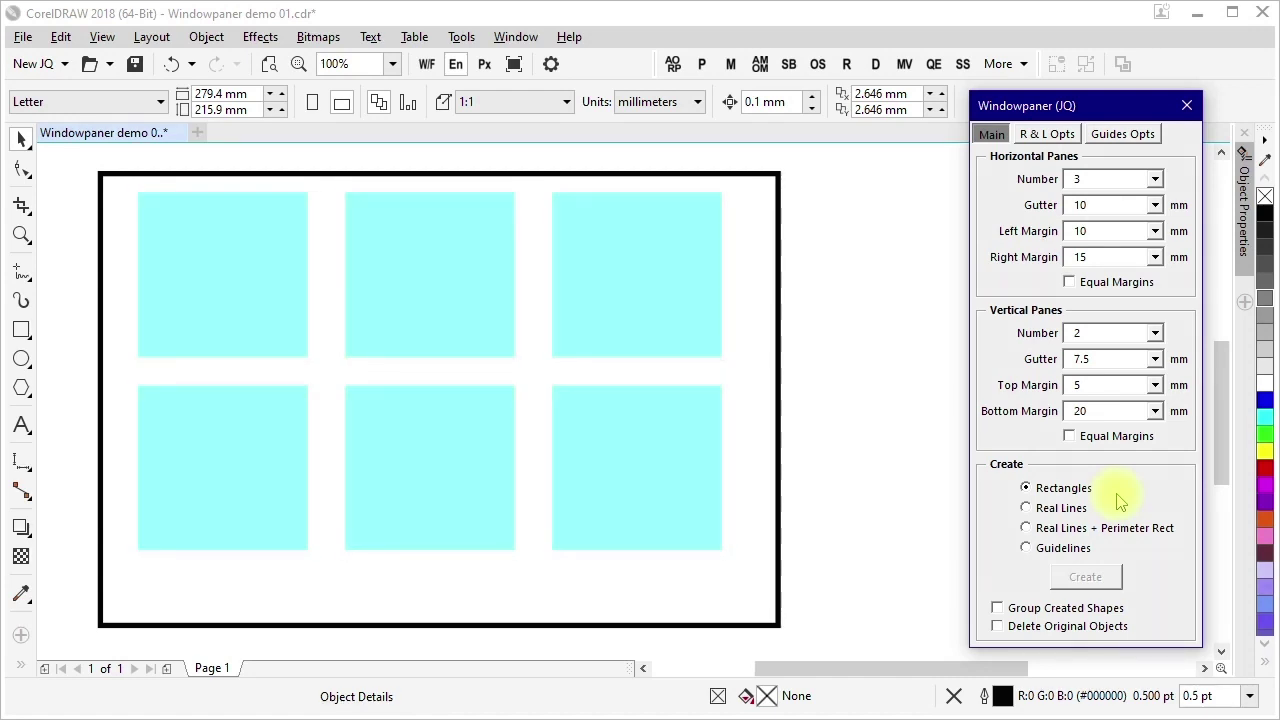
click(1060, 508)
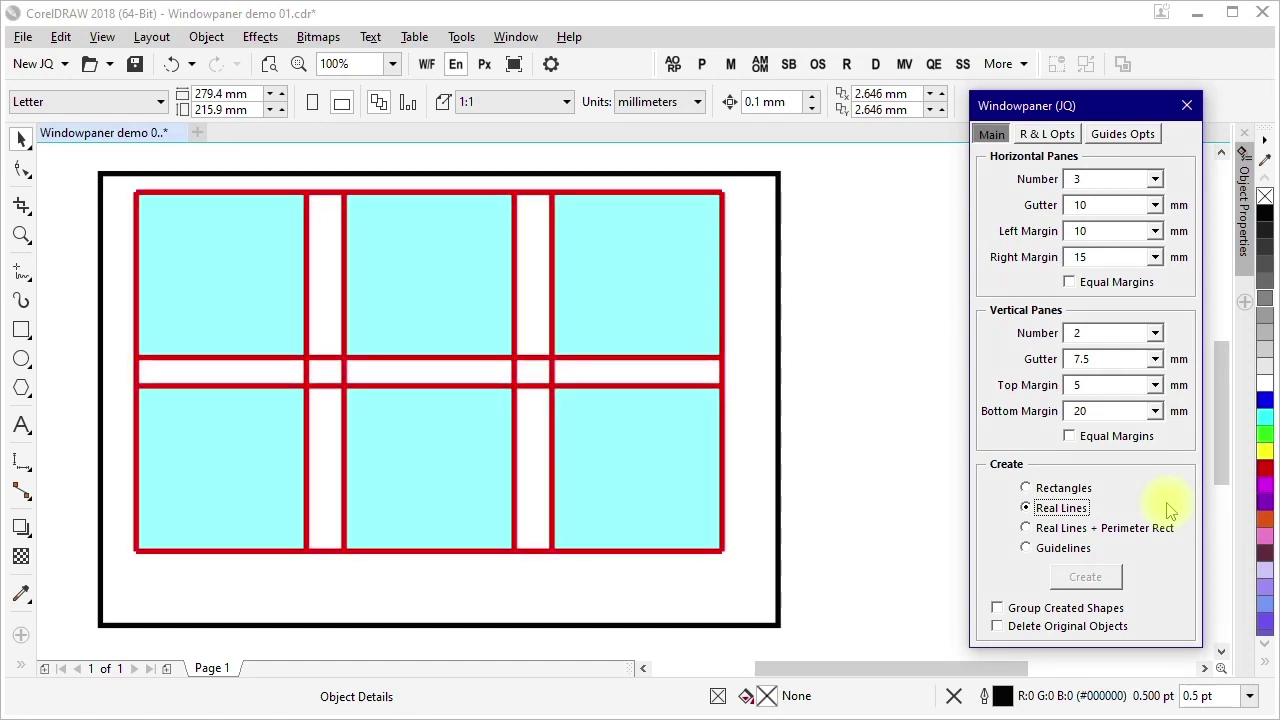
click(1140, 532)
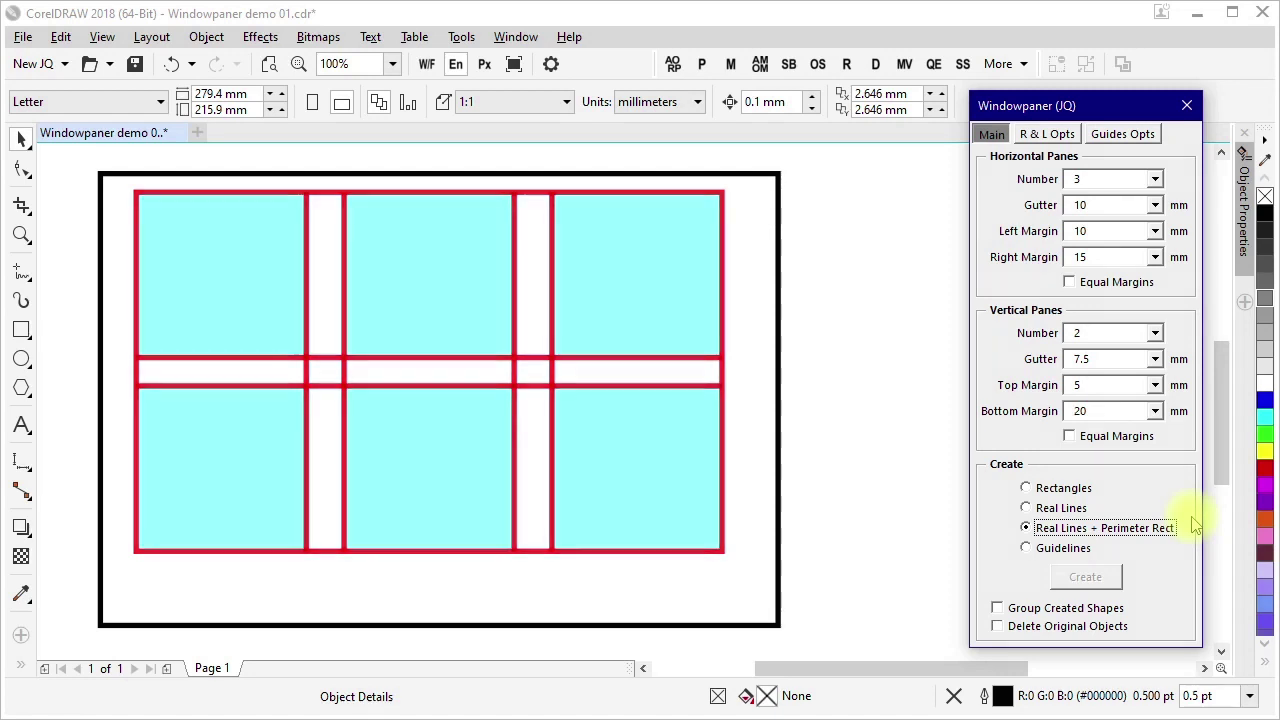
click(1110, 550)
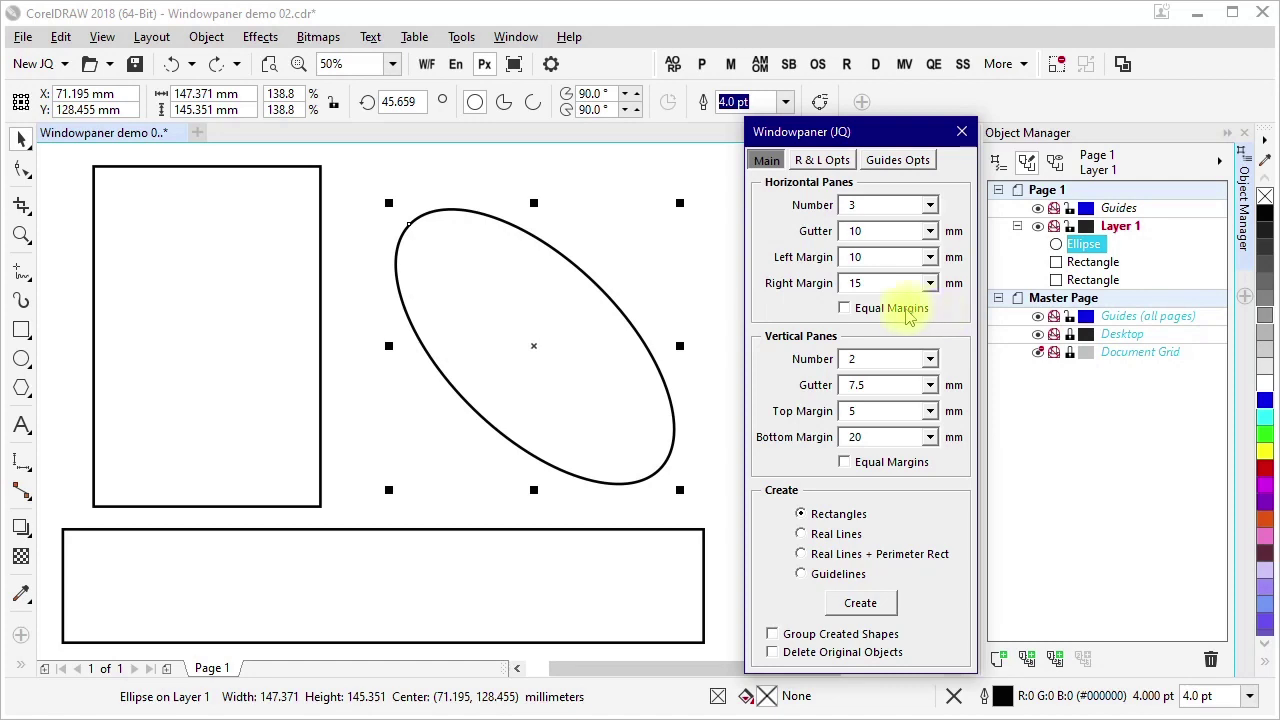
Enable equal margins for the horizontal and vertical panes, and turn on grouping of created shapes and deletion of original objects.
click(906, 312)
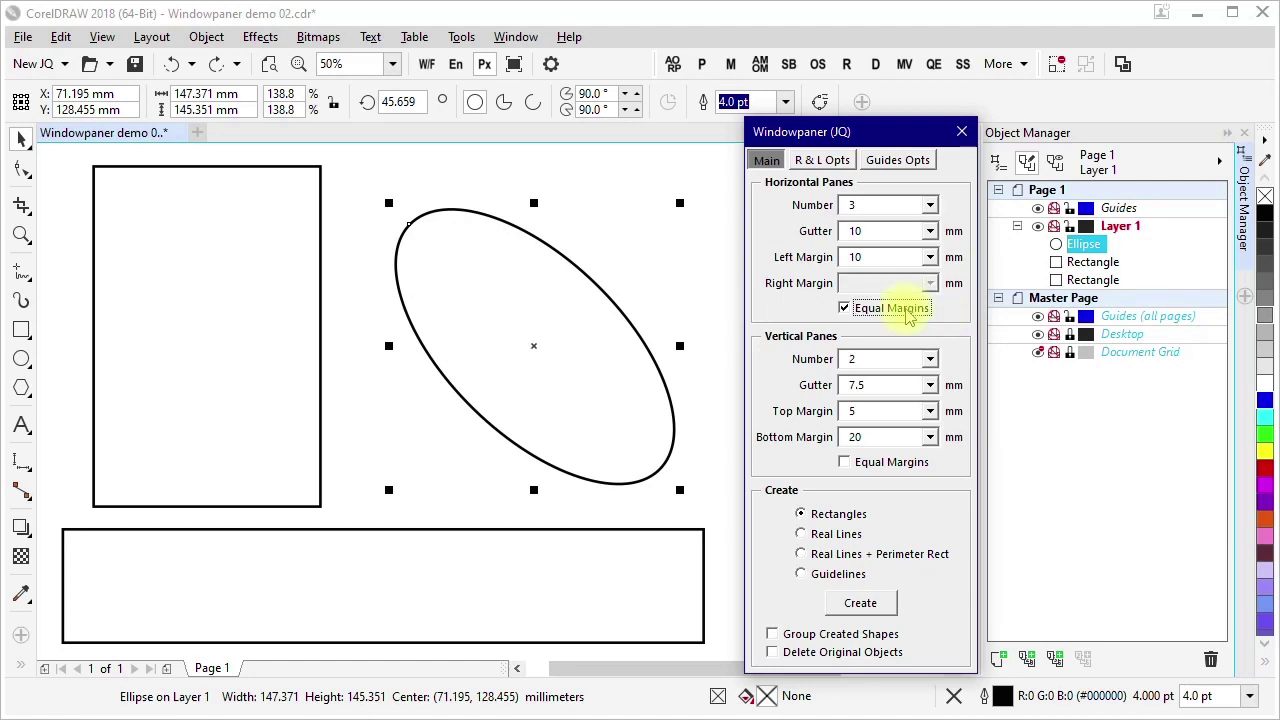
click(903, 472)
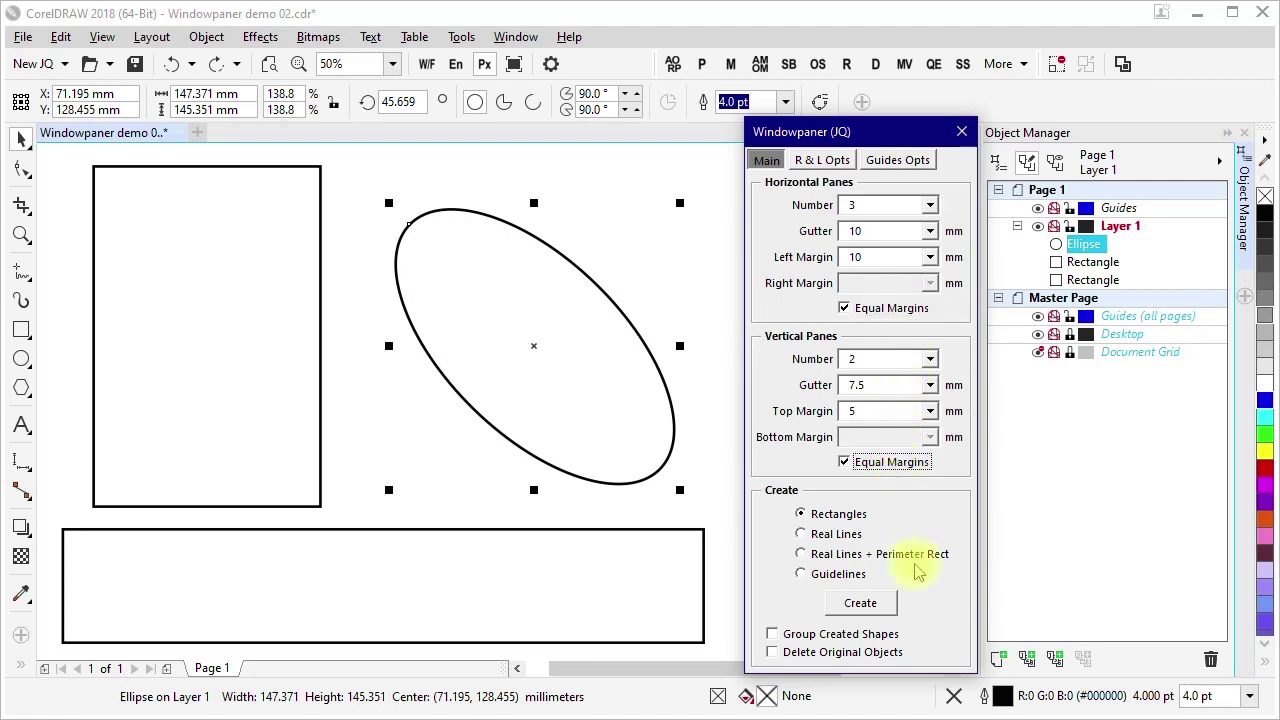
click(880, 635)
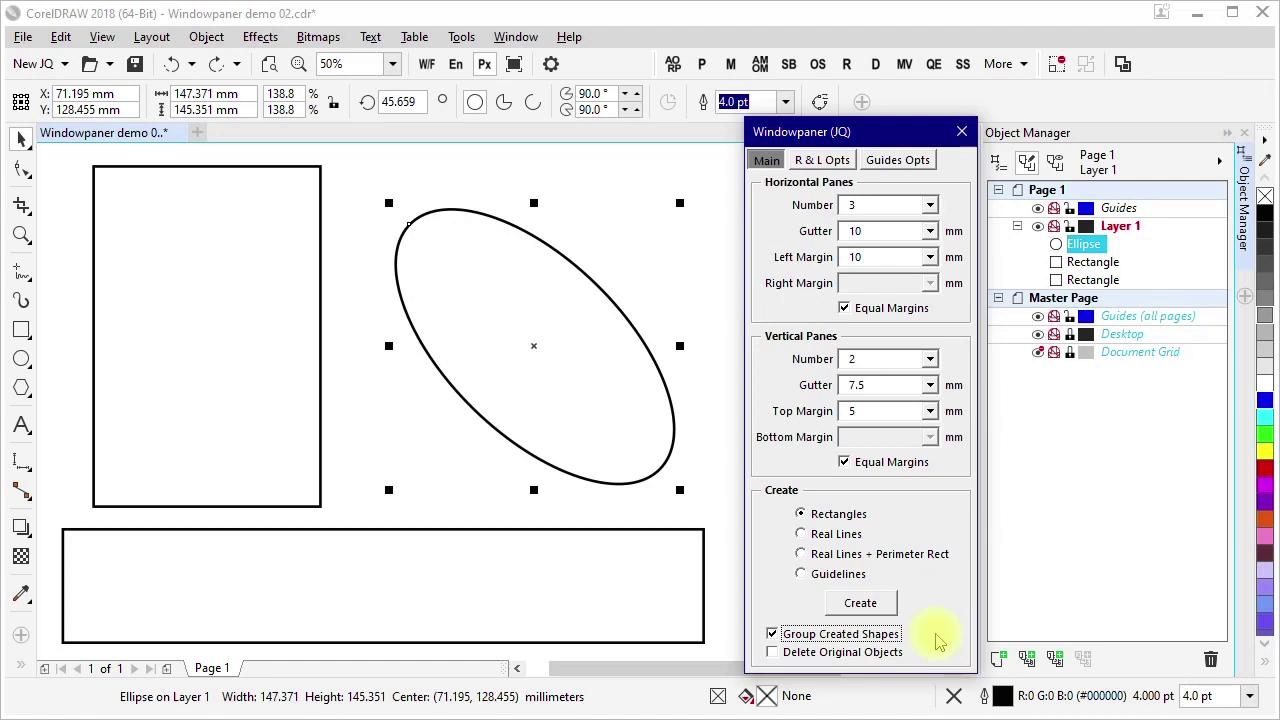
click(885, 660)
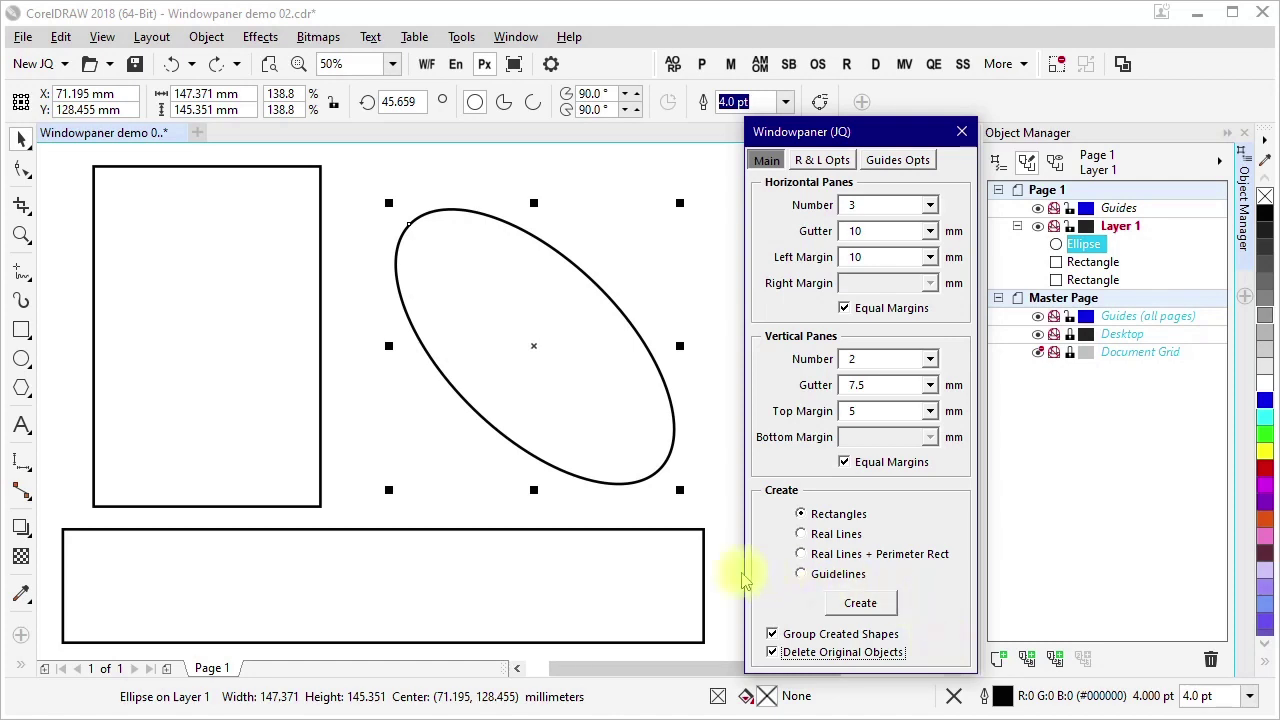
Replace the ellipse and both rectangles with grouped grids of pane rectangles, and expand the first group in the object list.
drag(700, 655, 267, 435)
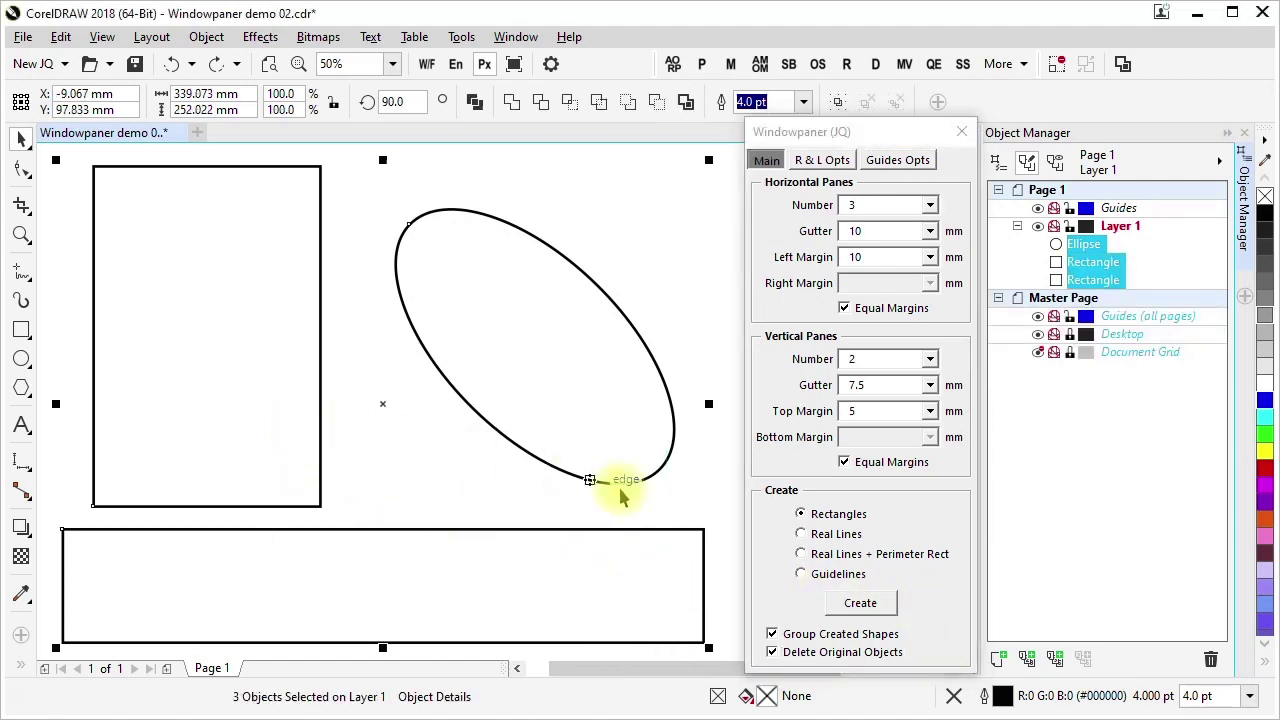
click(858, 603)
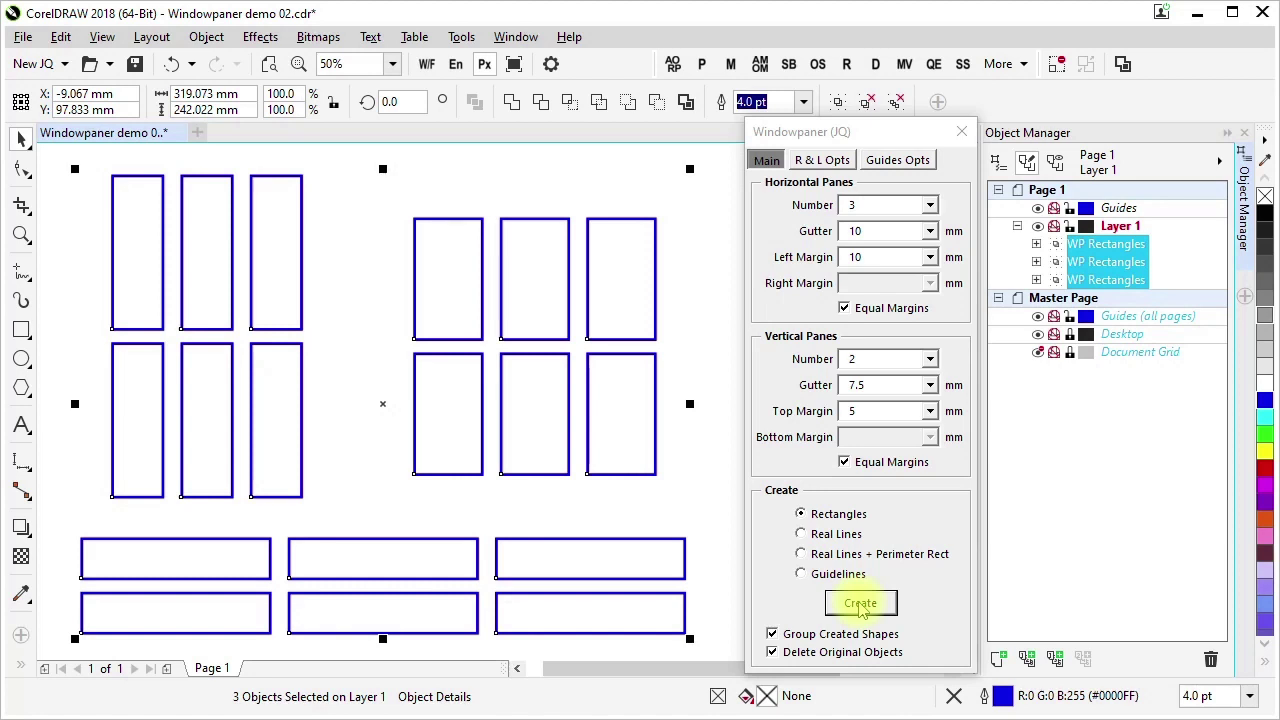
click(1037, 245)
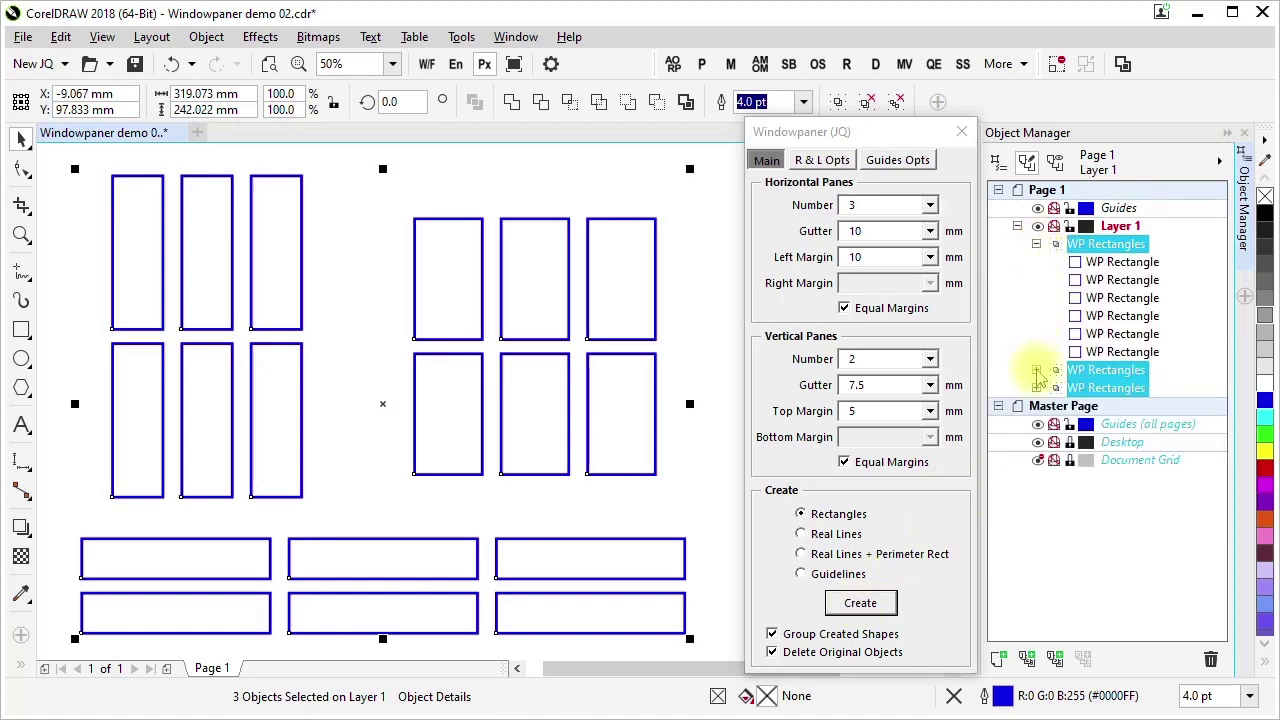
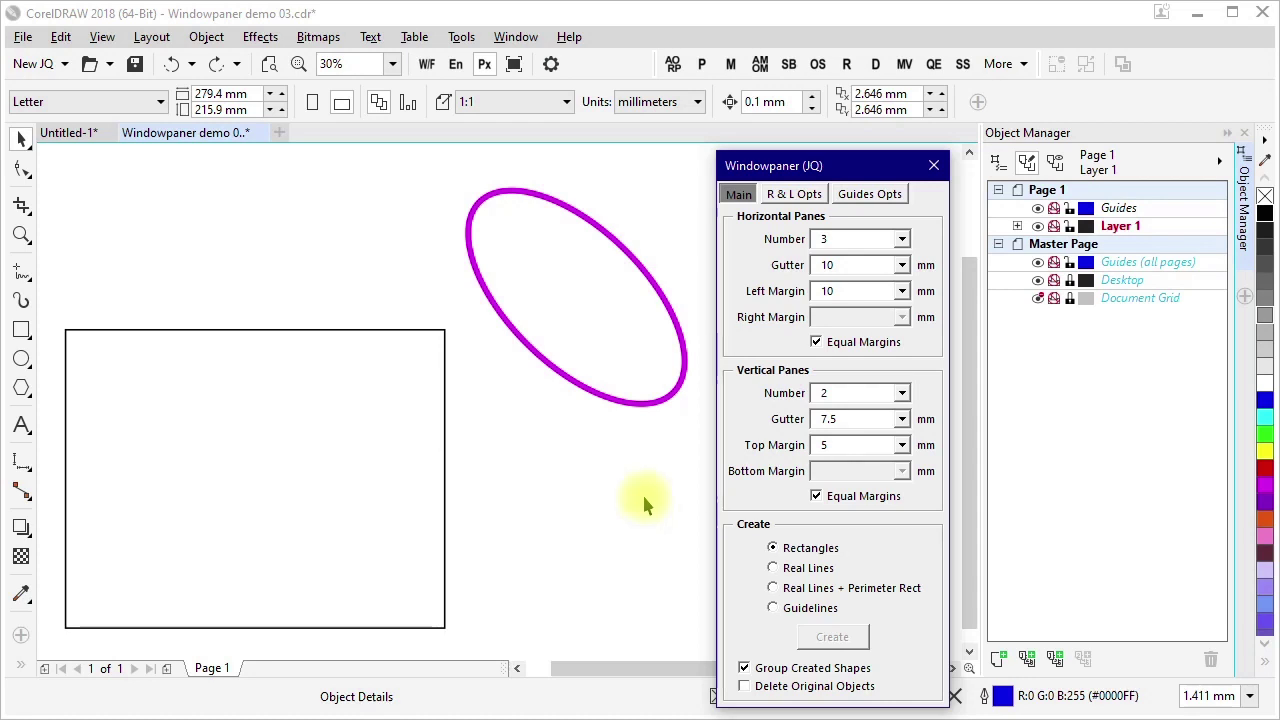
Set the rectangles and lines outline color to the magenta ellipse's outline color, R:255 G:0 B:255, and enable the specified color.
click(805, 195)
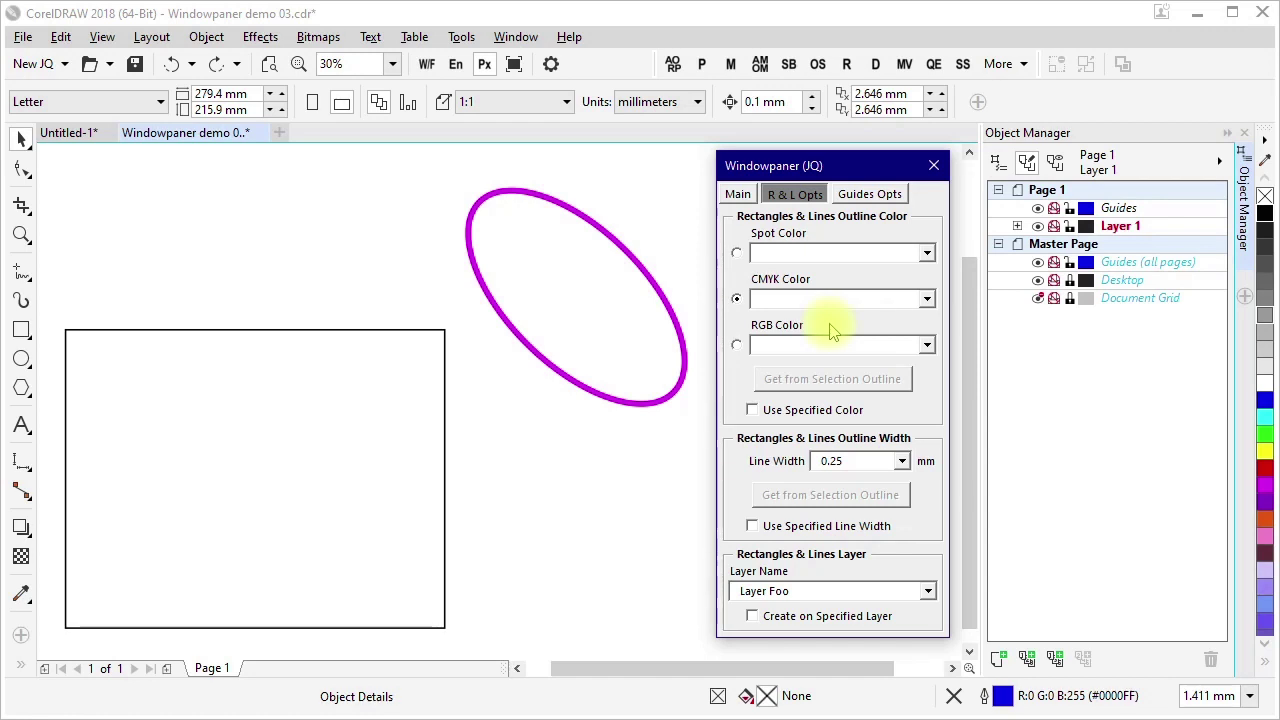
click(668, 305)
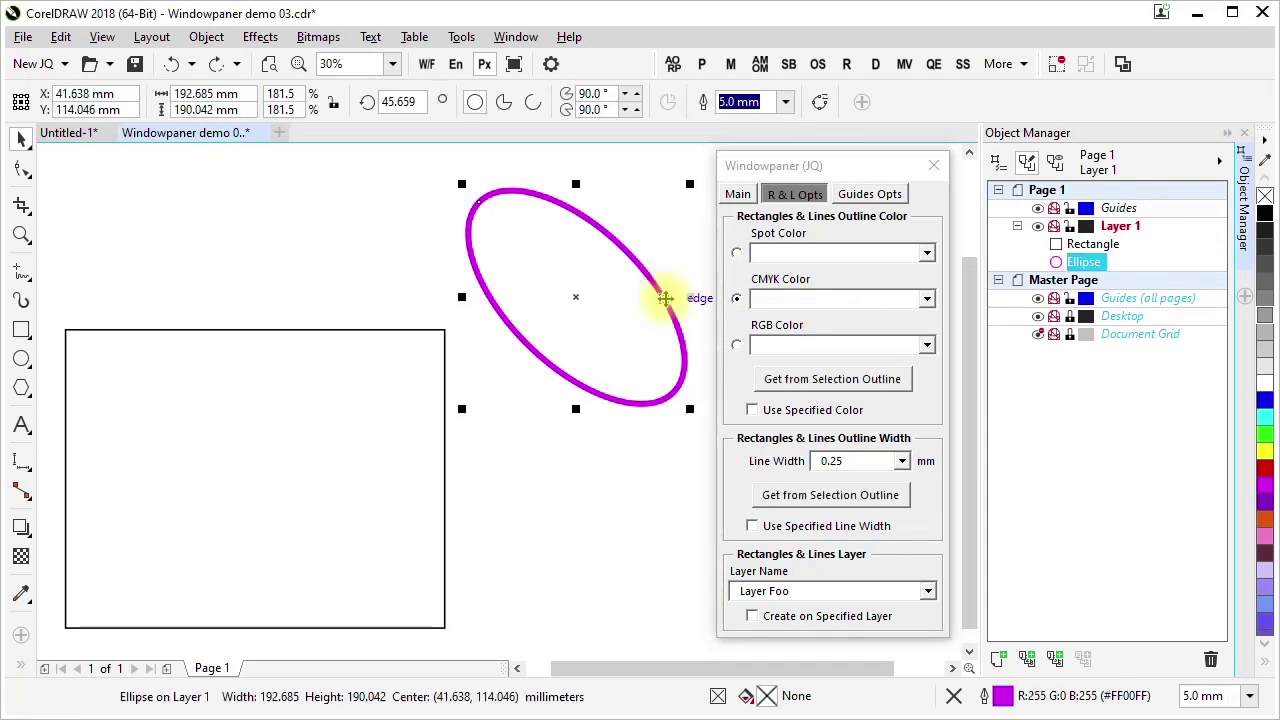
click(873, 386)
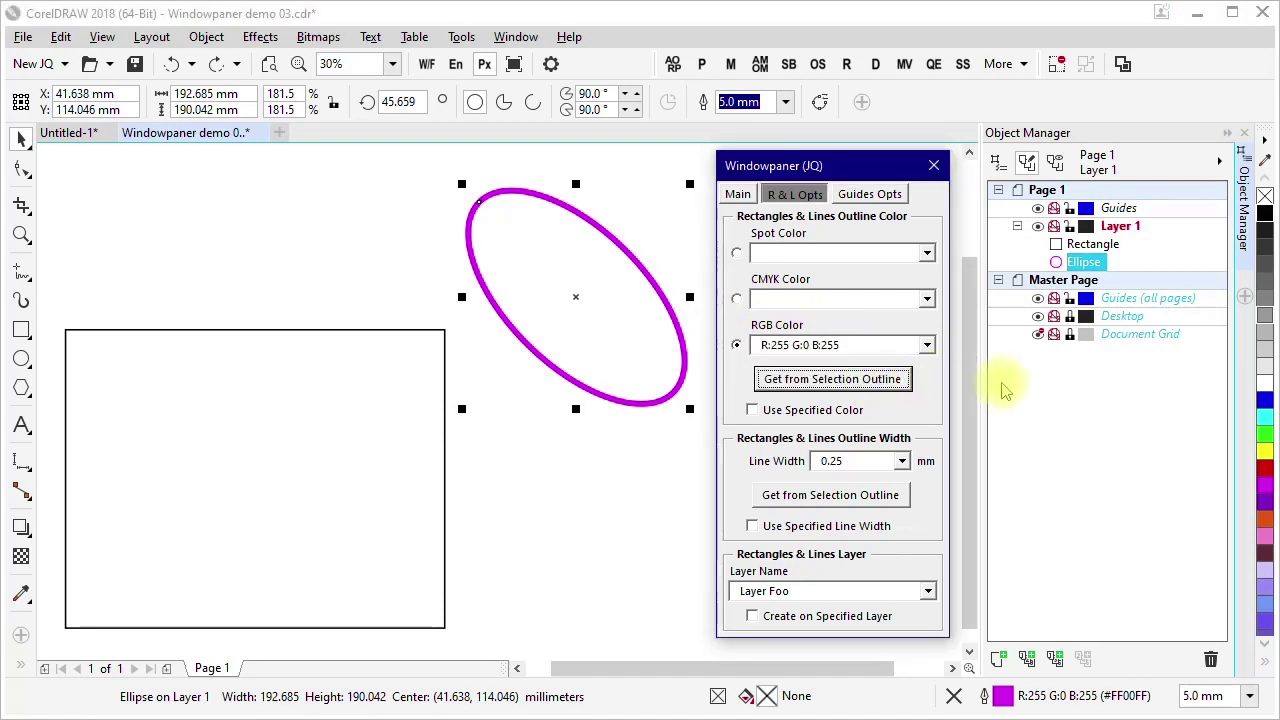
click(849, 412)
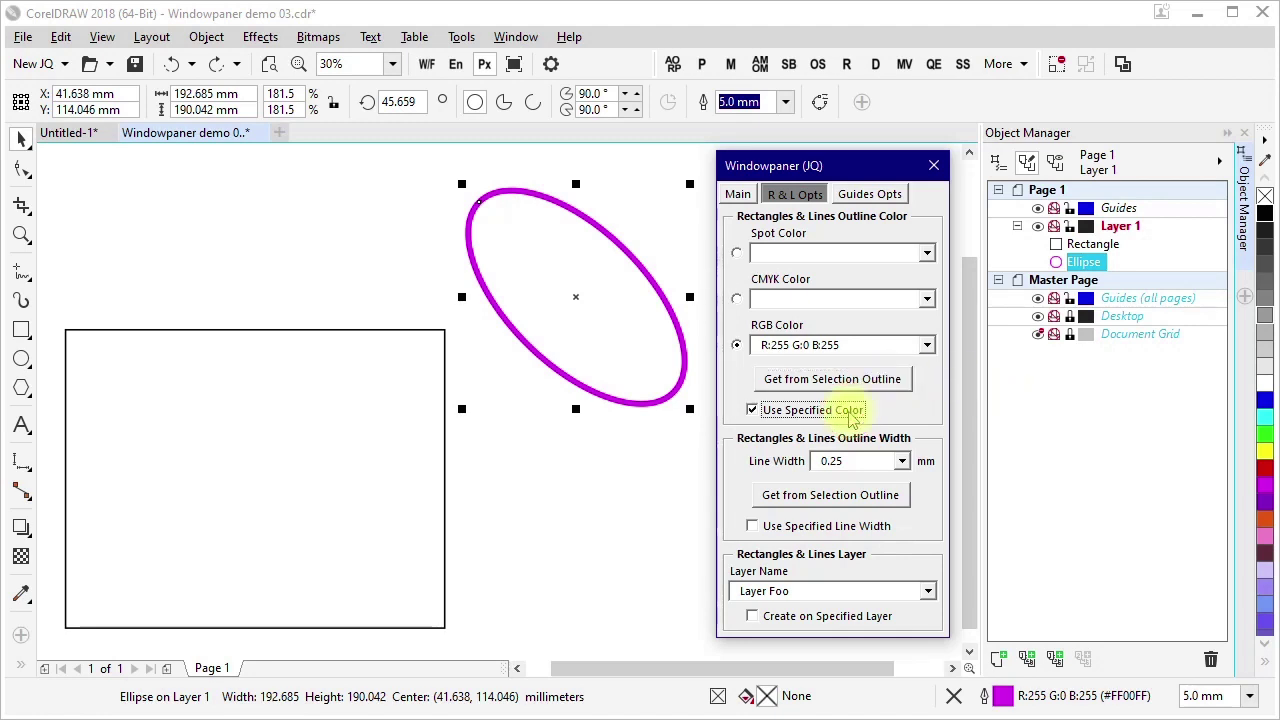
Take the 5 mm line width from the ellipse's outline, enable it, and have shapes created on the specified layer, Layer Foo.
click(627, 527)
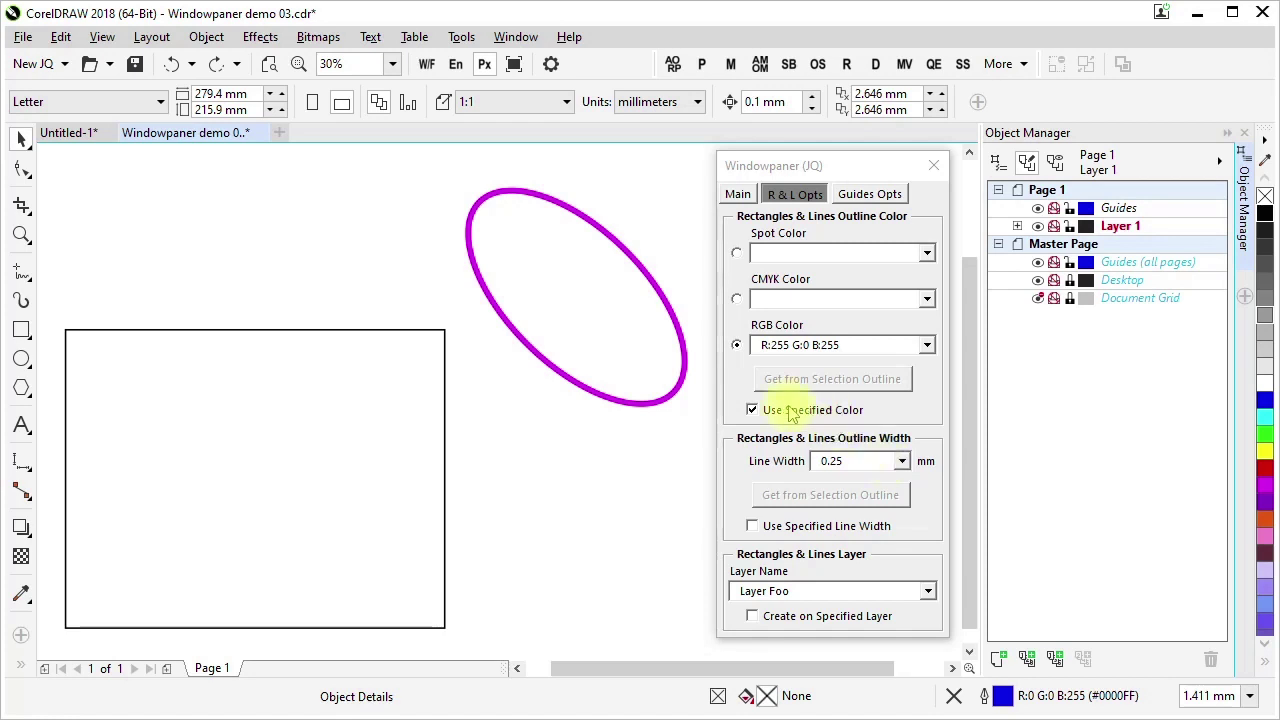
click(667, 408)
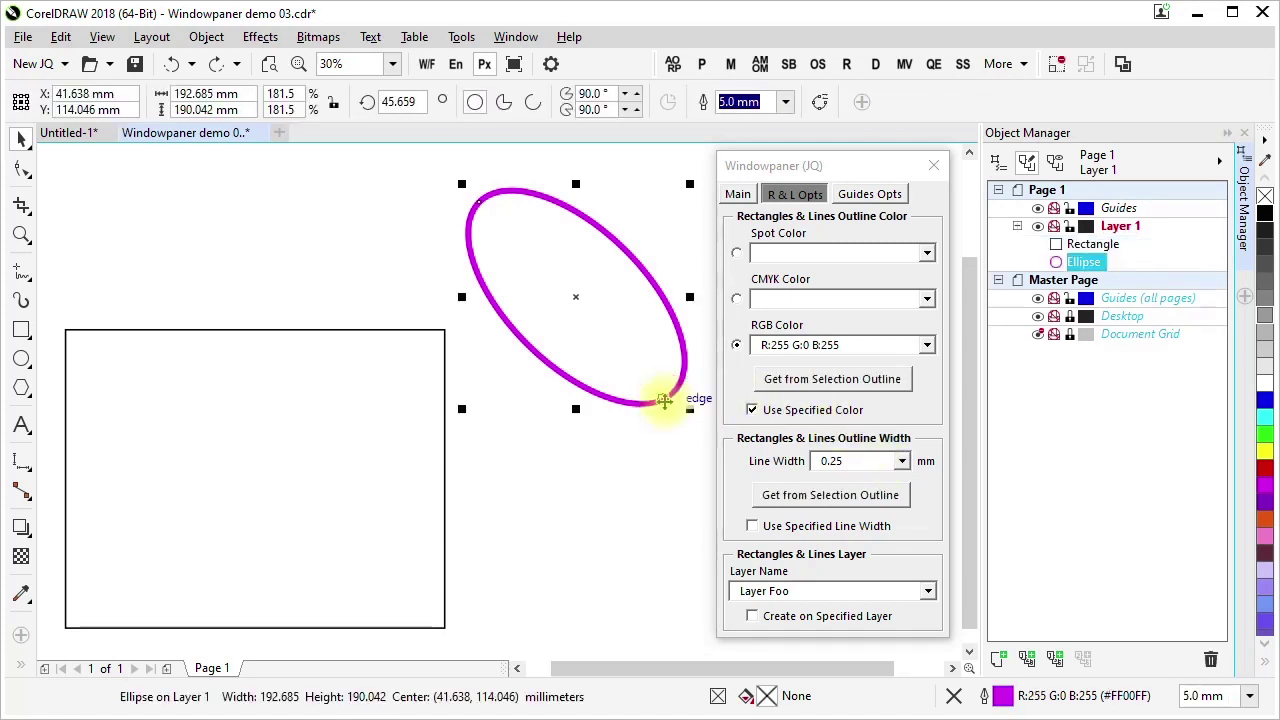
click(893, 503)
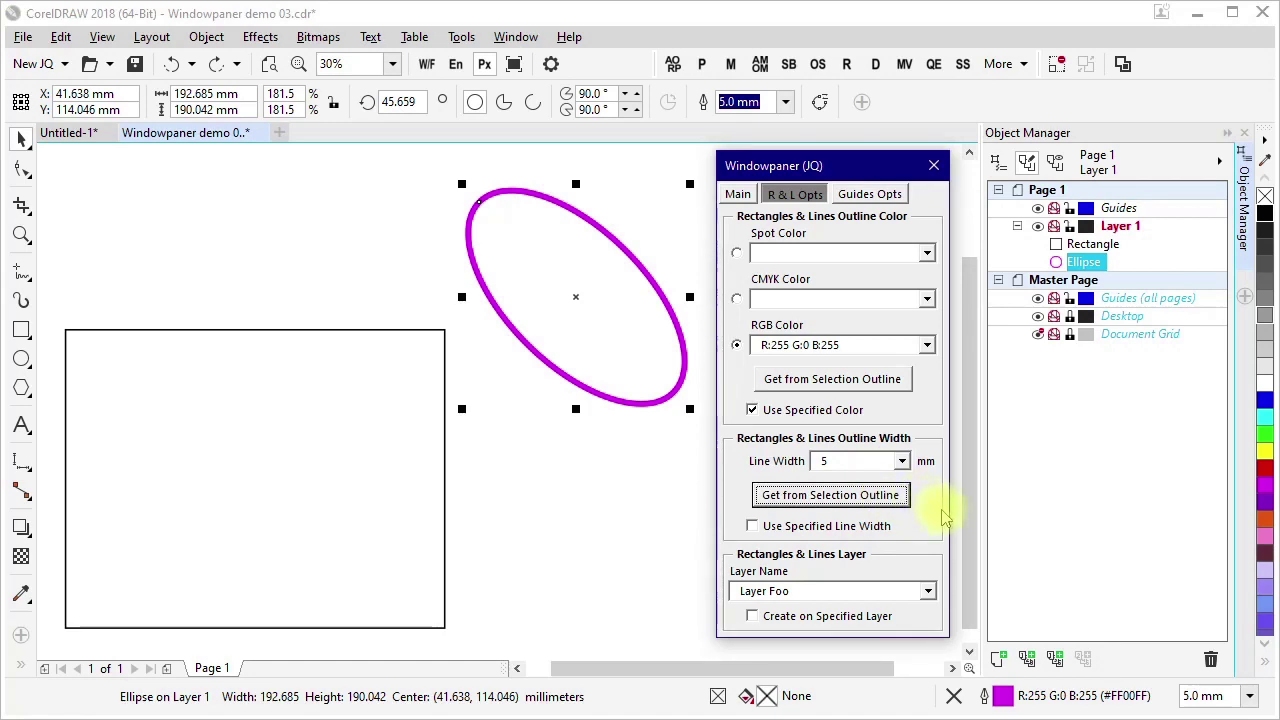
click(862, 527)
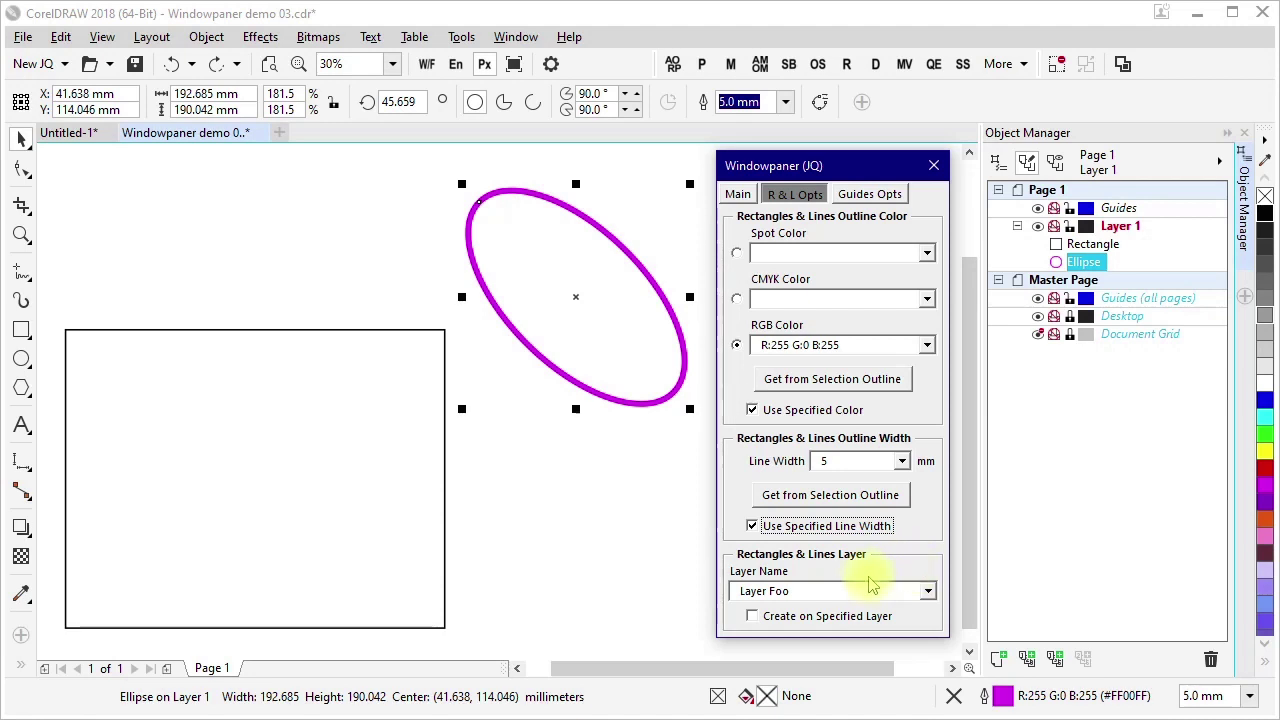
click(842, 617)
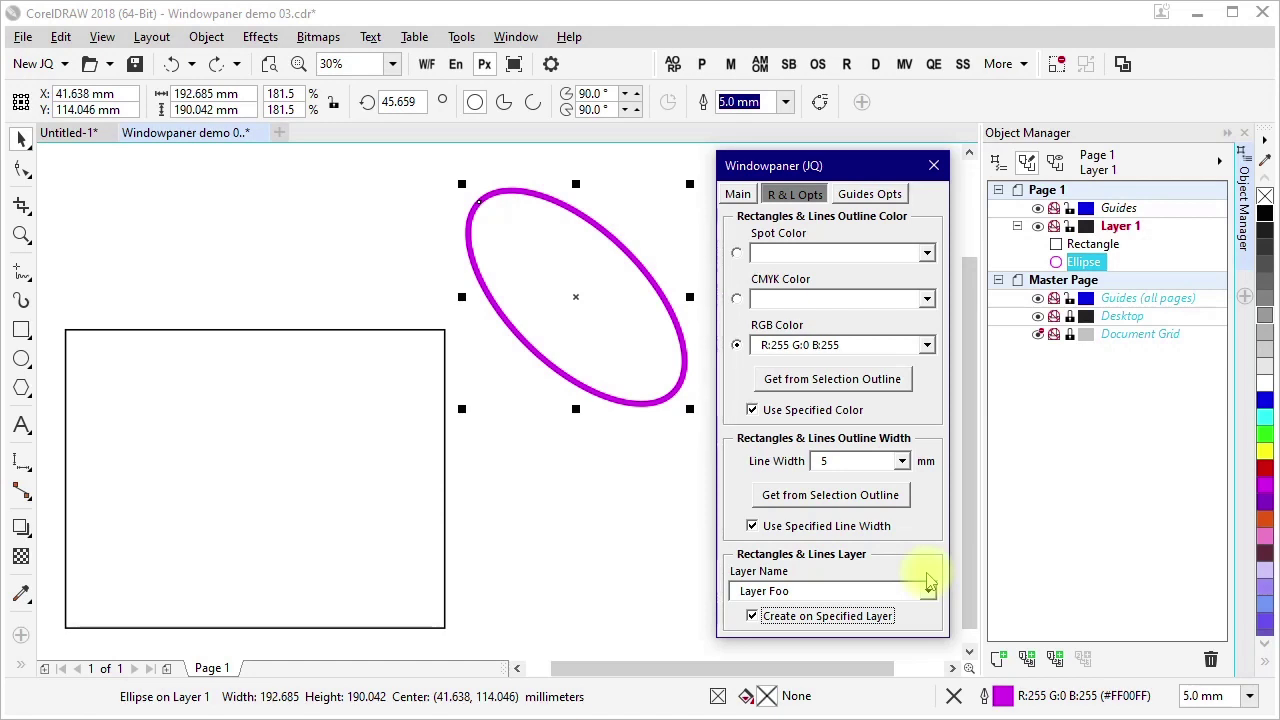
Create a grid of pane rectangles, 3 across and 2 down, inside the large black rectangle and expand the resulting group.
click(443, 572)
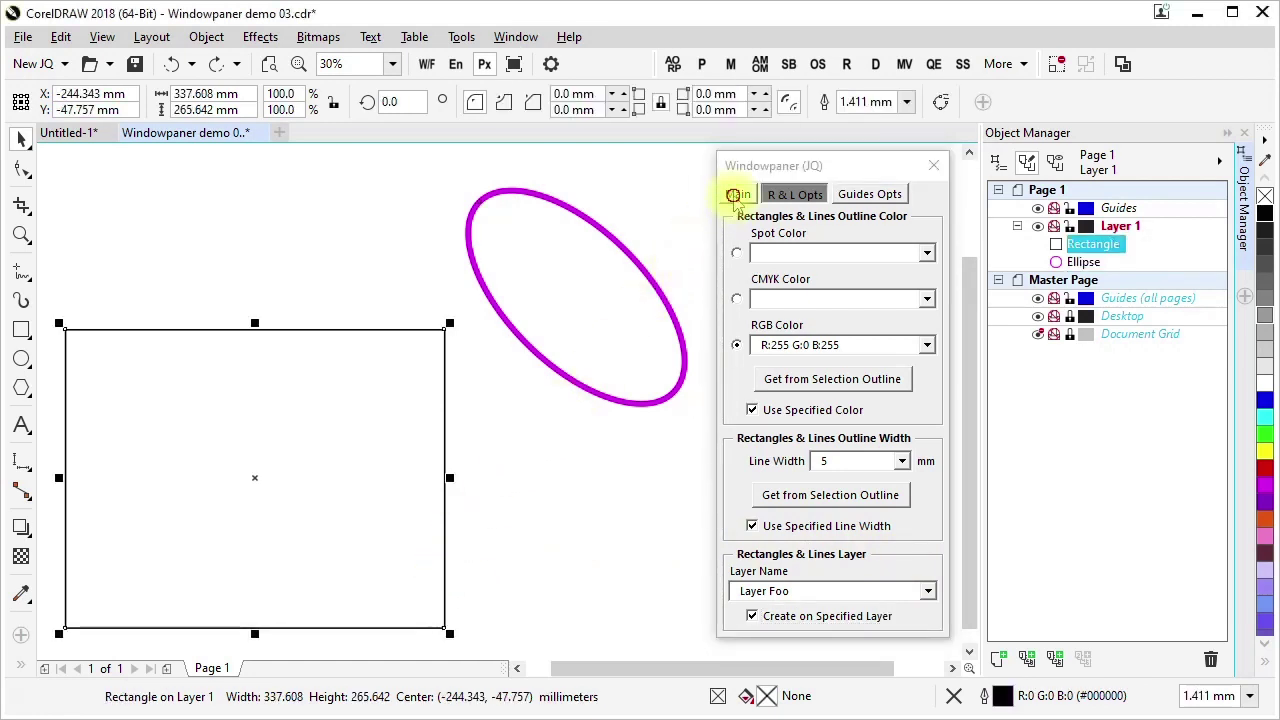
click(735, 195)
double_click(824, 393)
text(2)
click(840, 640)
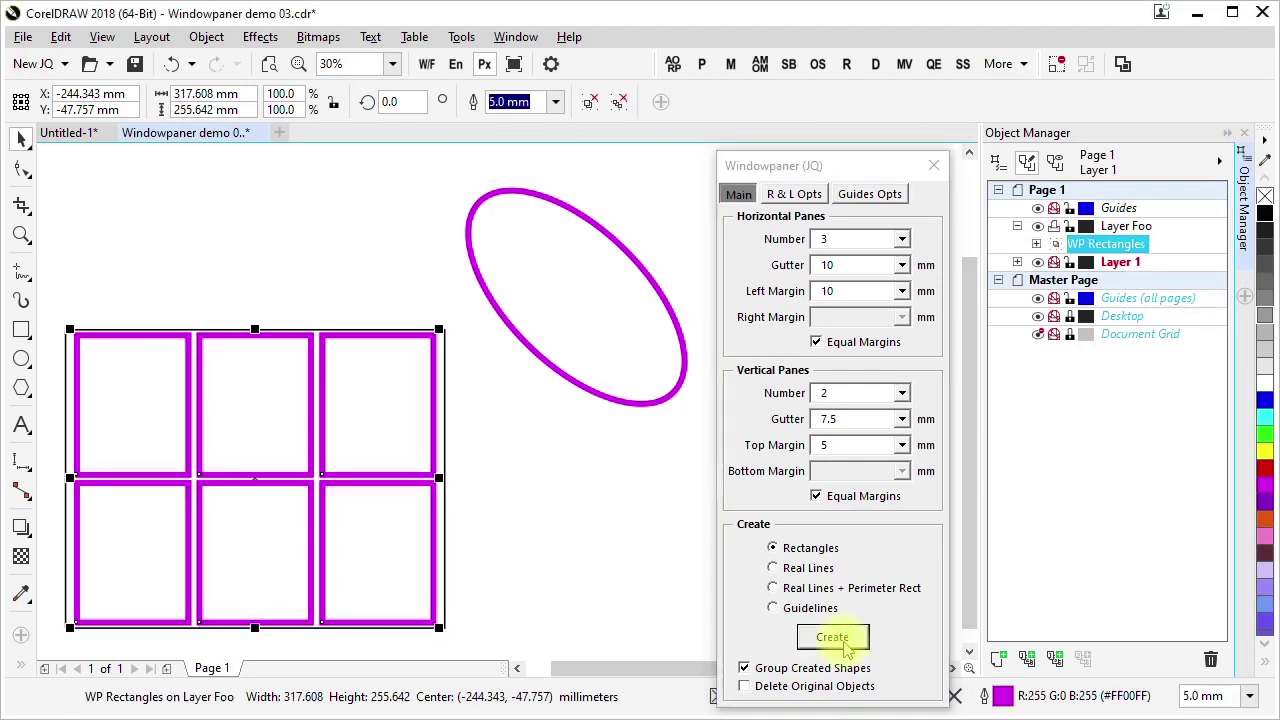
click(1036, 244)
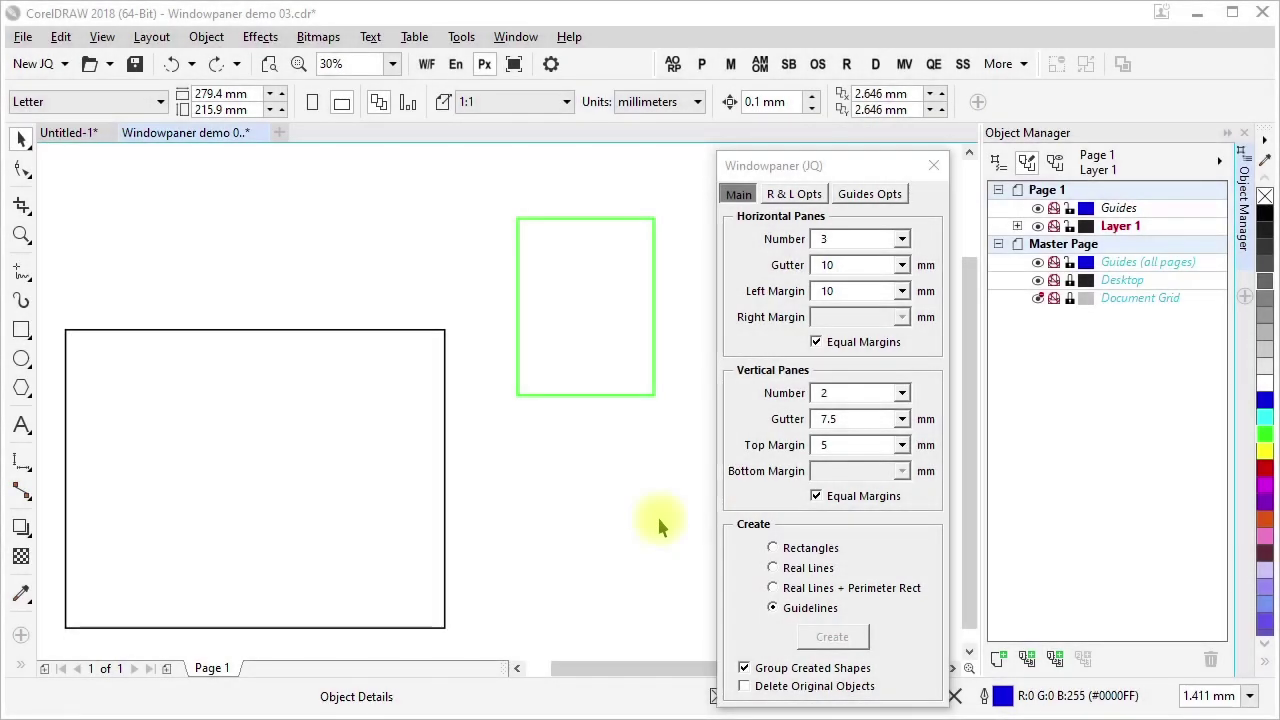
Set the guidelines color to the green rectangle's outline color, R:0 G:255 B:0, and enable the specified color.
click(882, 199)
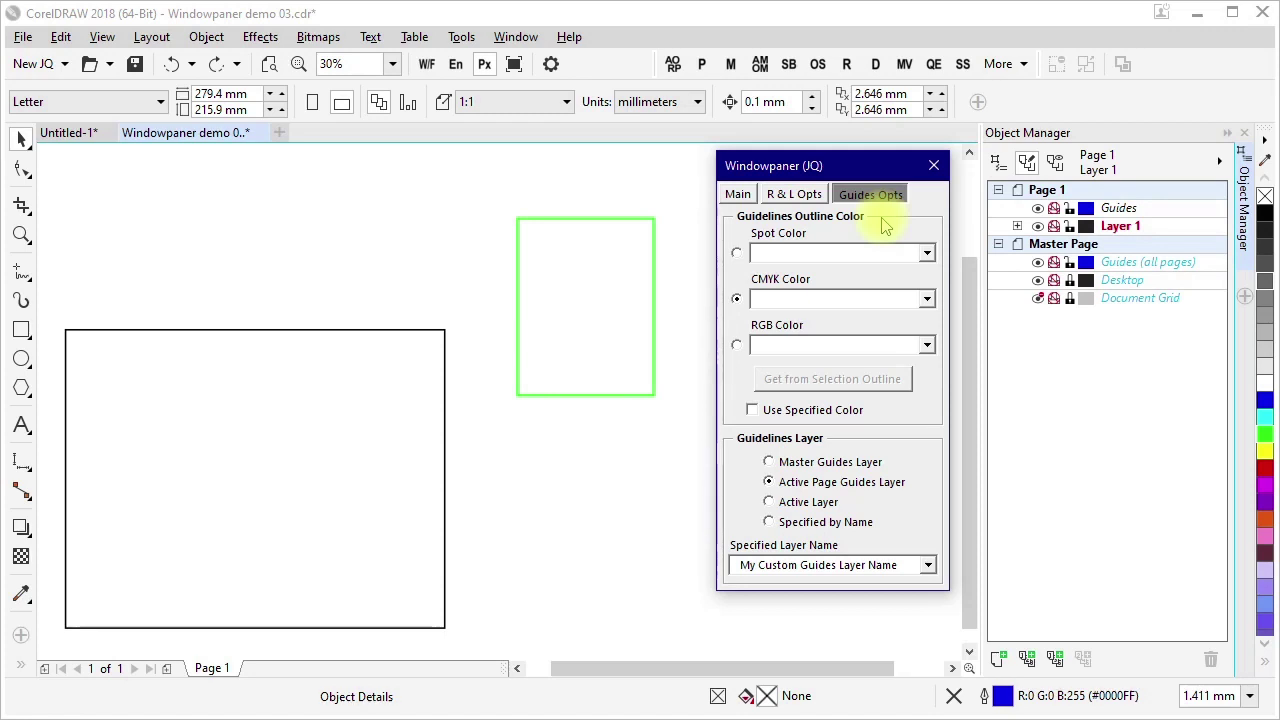
click(652, 267)
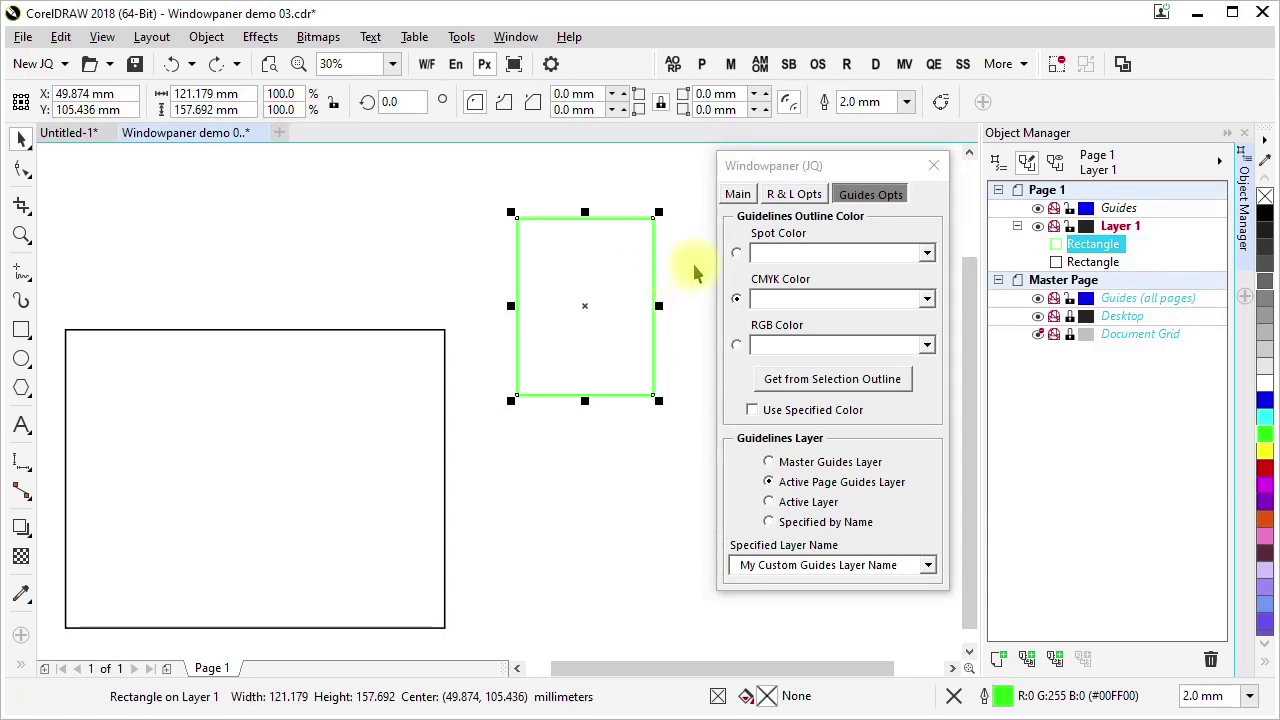
click(869, 386)
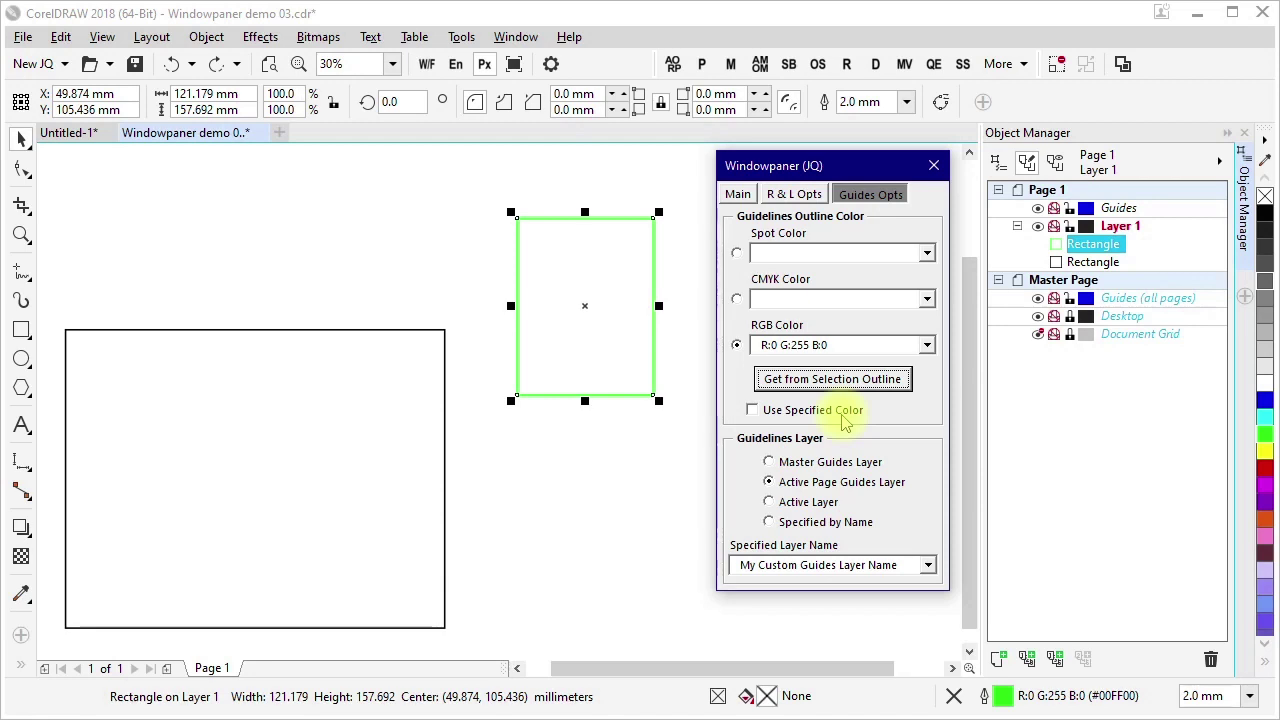
click(845, 418)
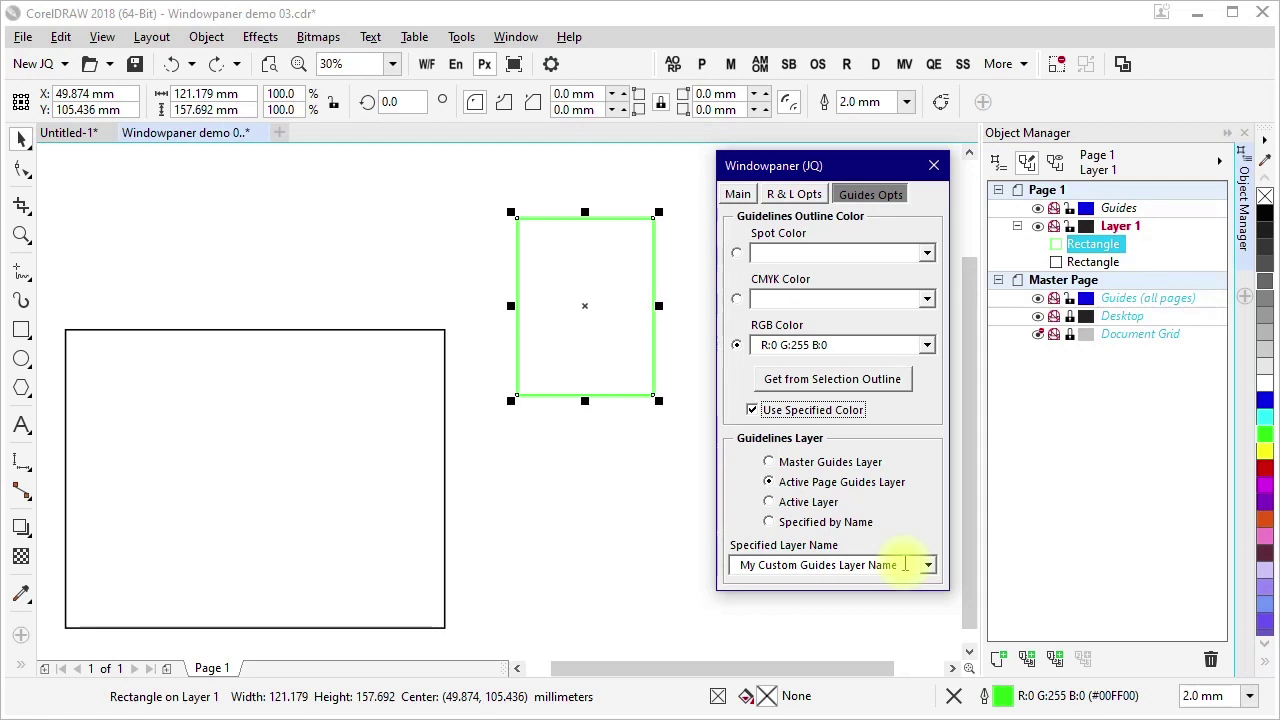
Create guidelines for the panes of the large black rectangle, then clear the selection.
click(445, 517)
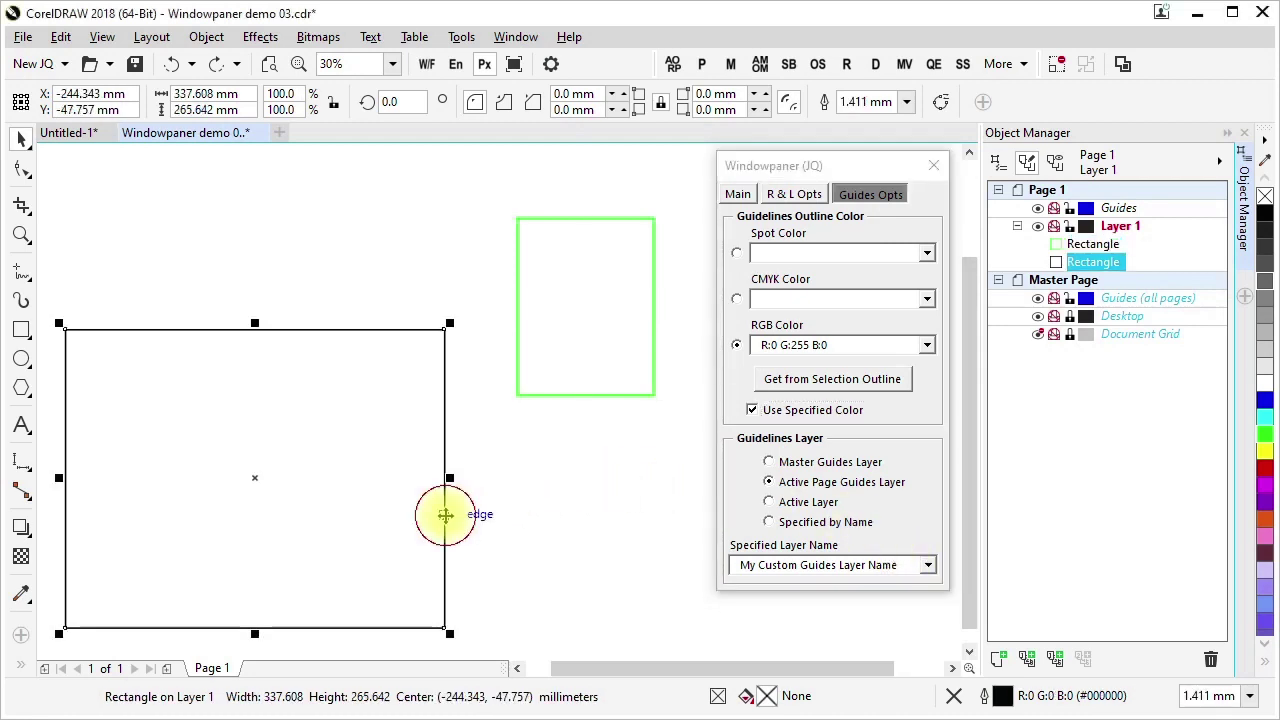
click(737, 194)
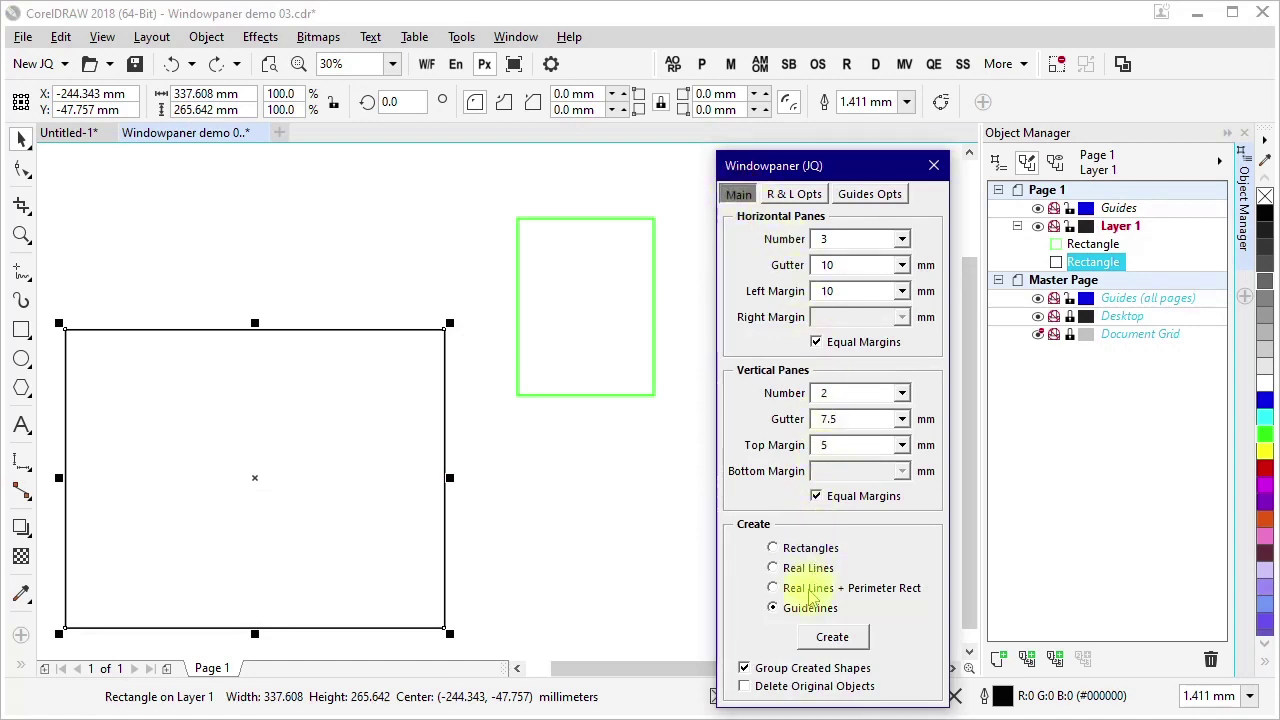
click(843, 645)
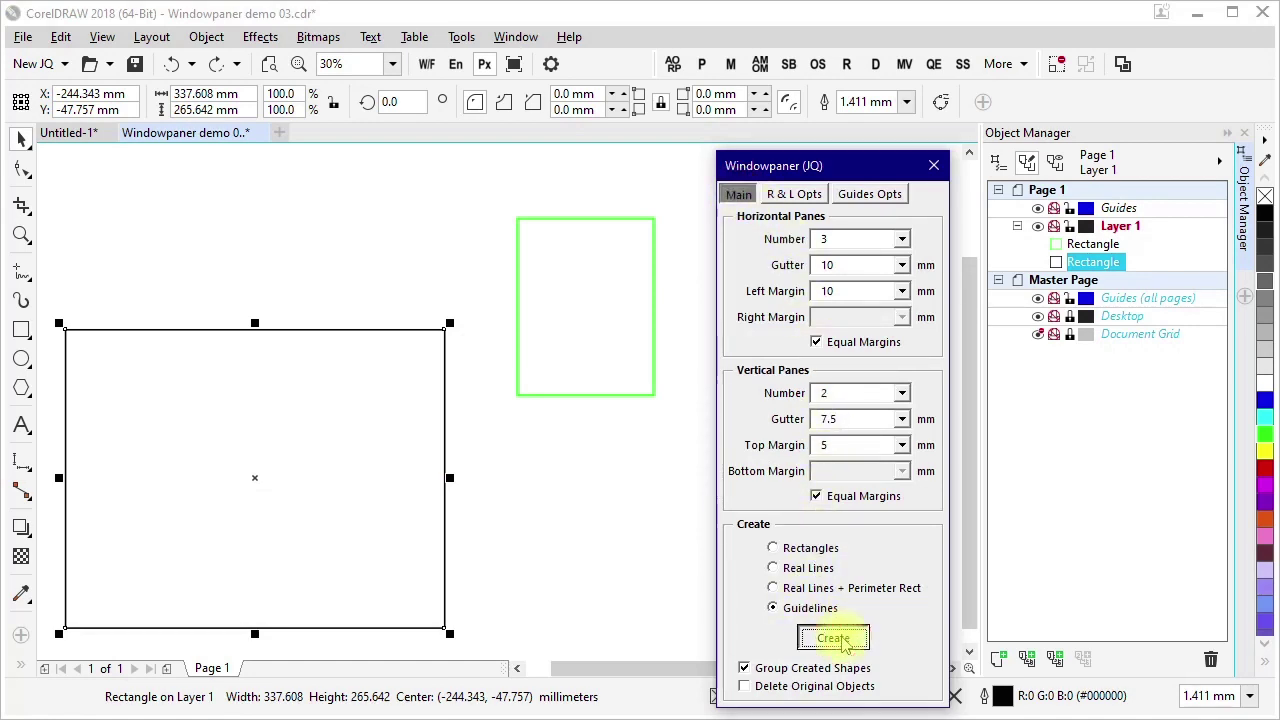
click(632, 570)
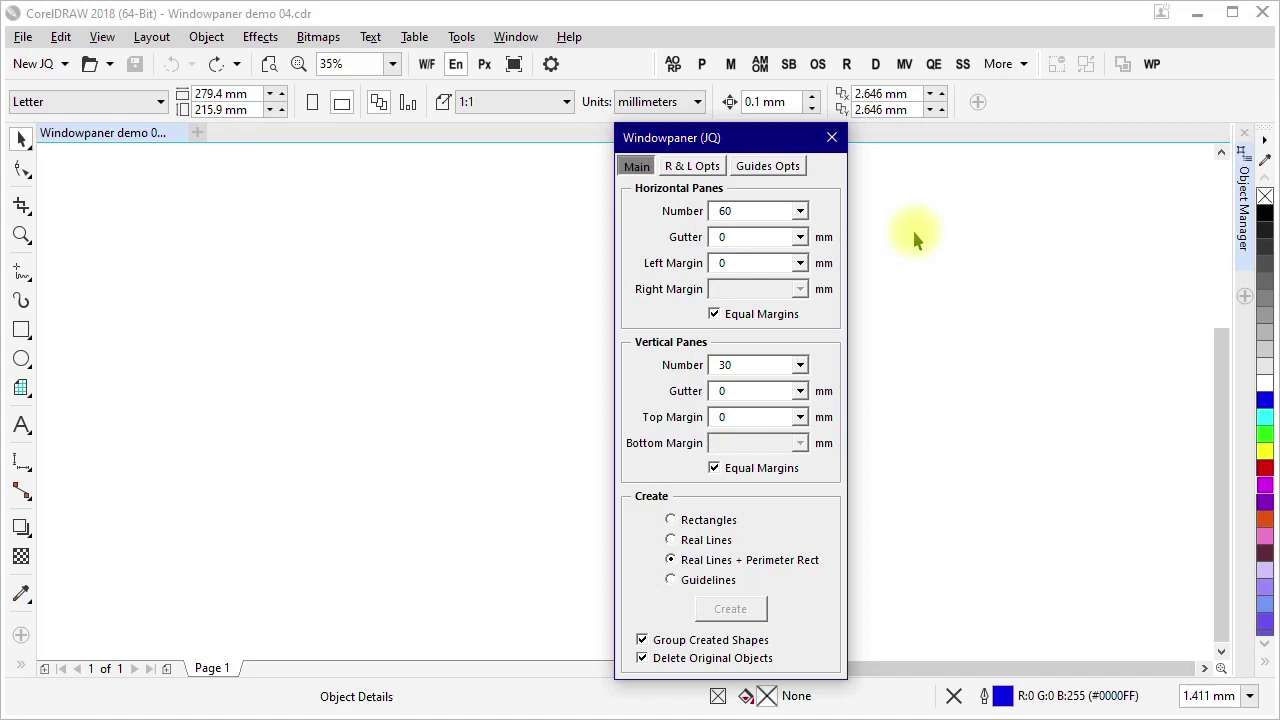
Examine the value, list, decimal place and unit options available for the horizontal gutter field, and leave them as they are.
right_click(768, 241)
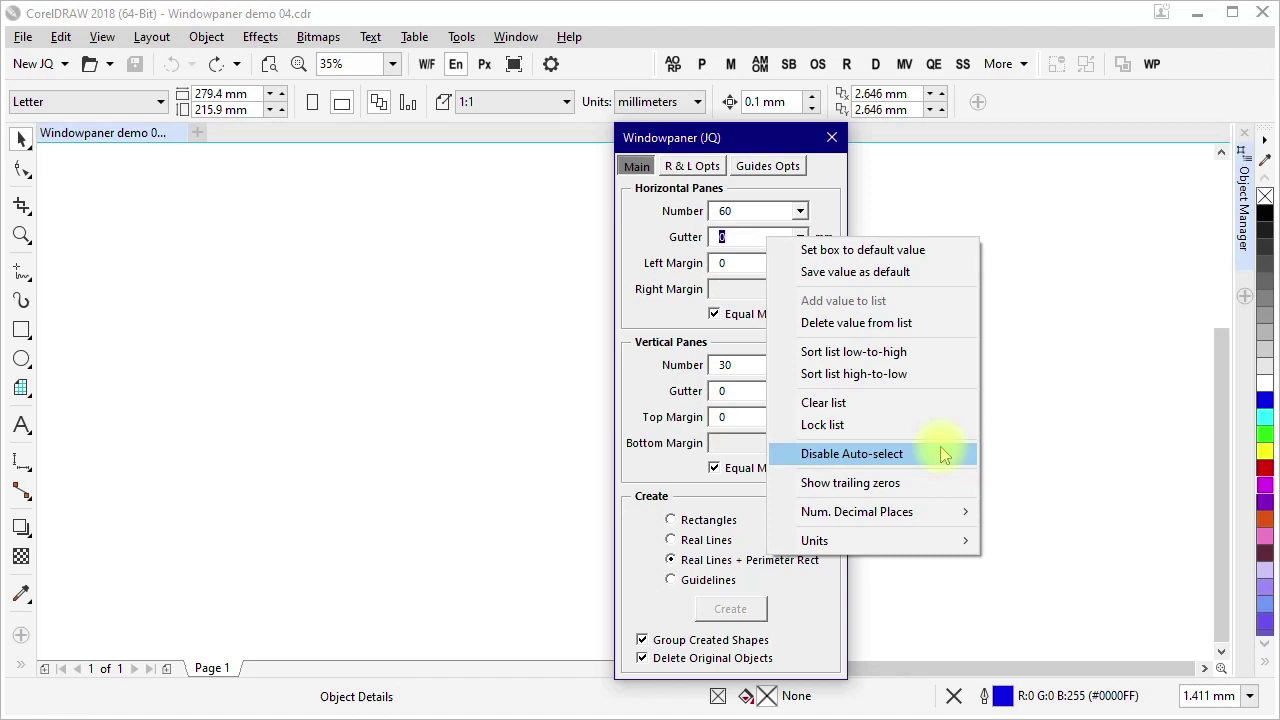
mouse_move(930, 514)
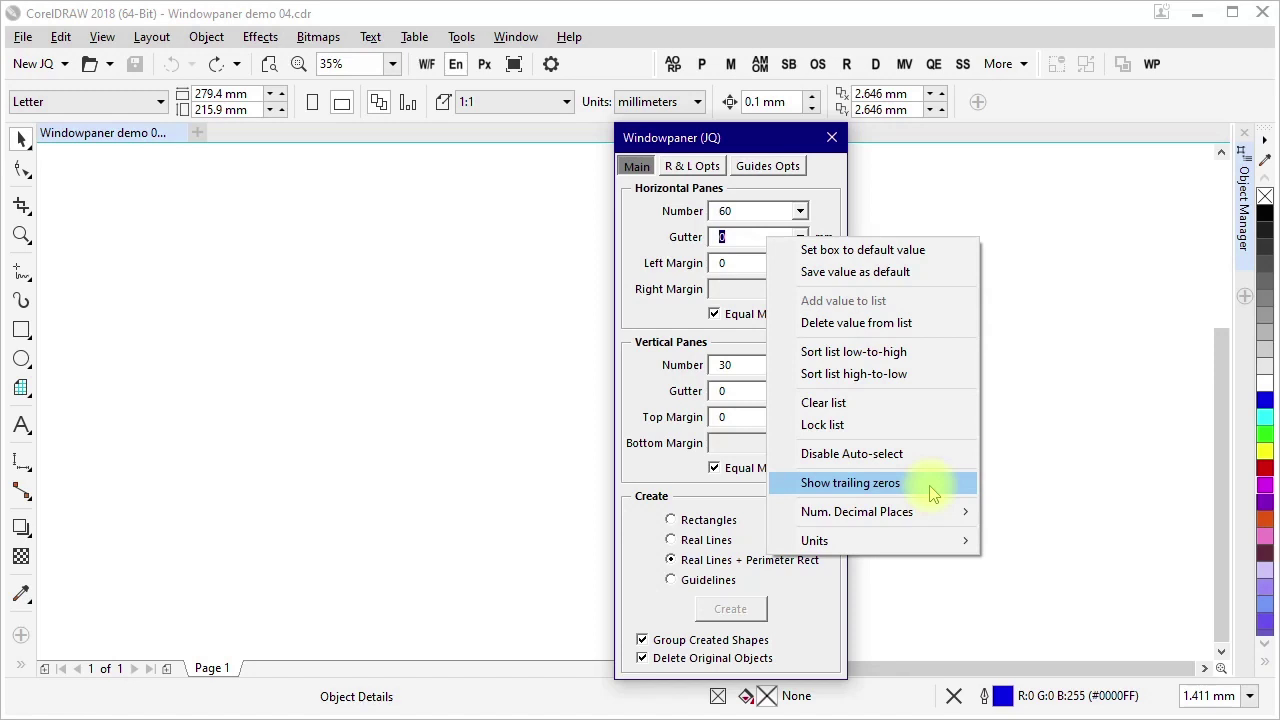
mouse_move(934, 540)
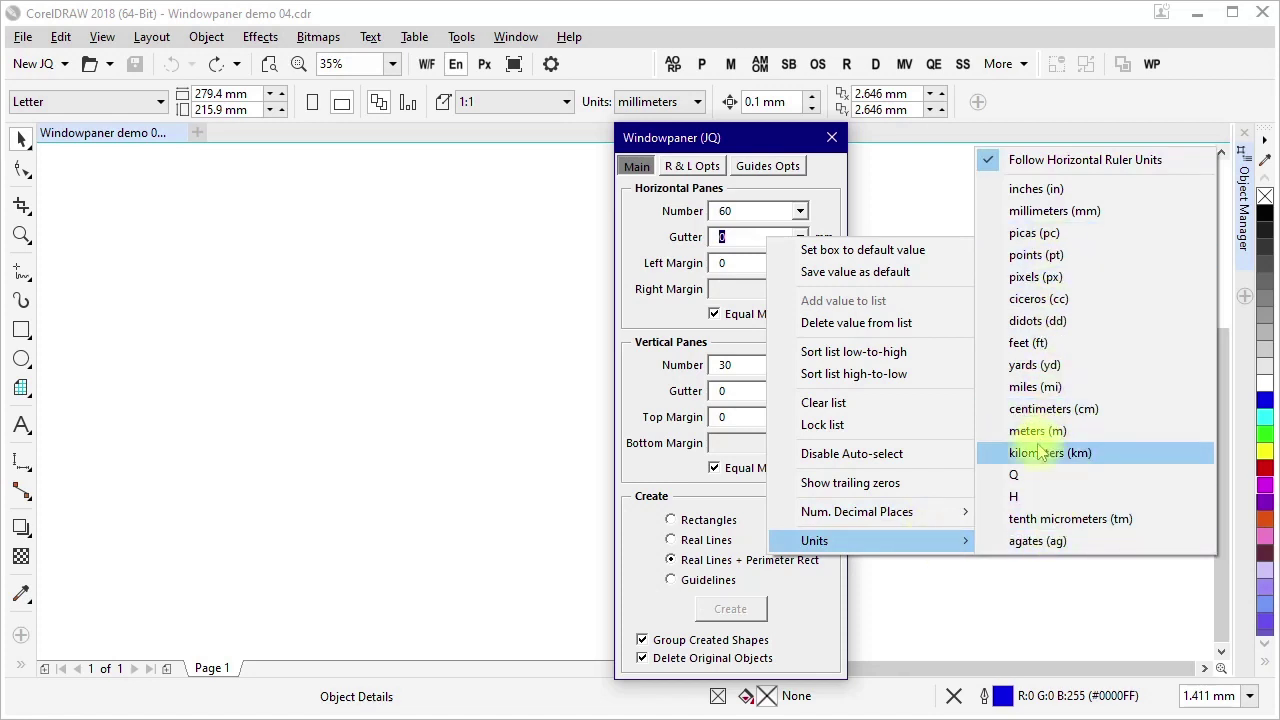
key(Escape)
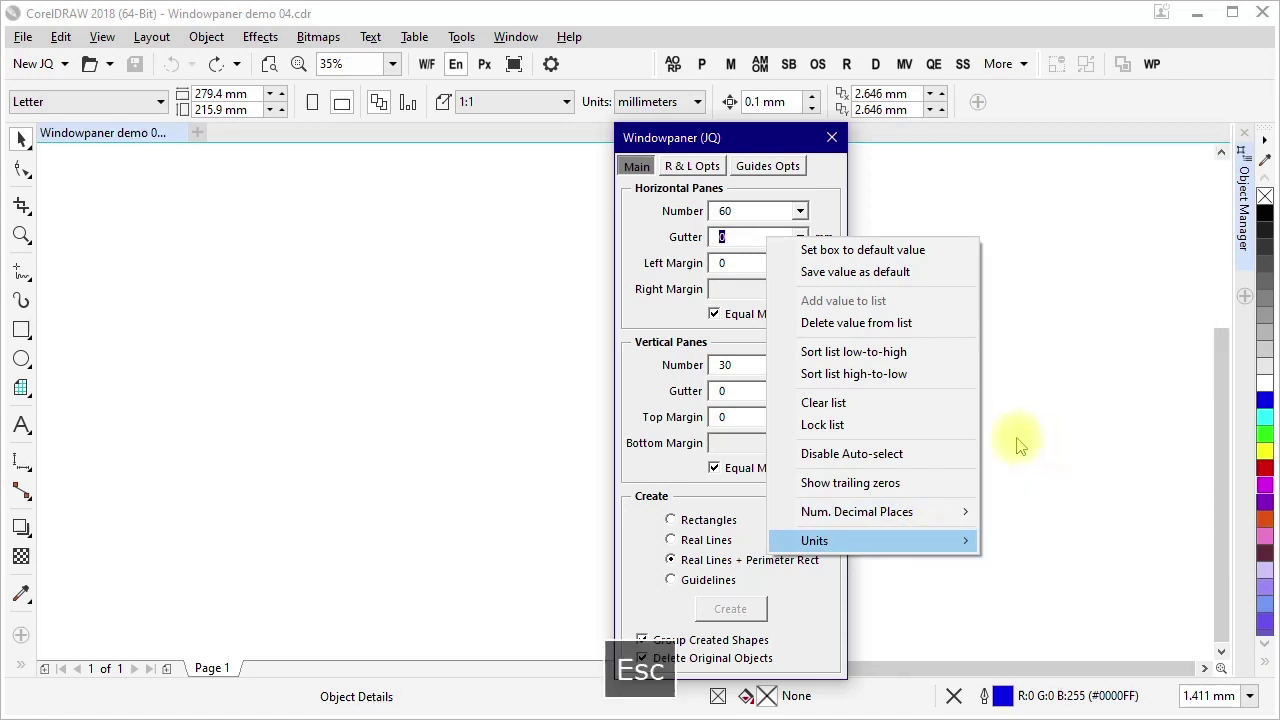
key(Escape)
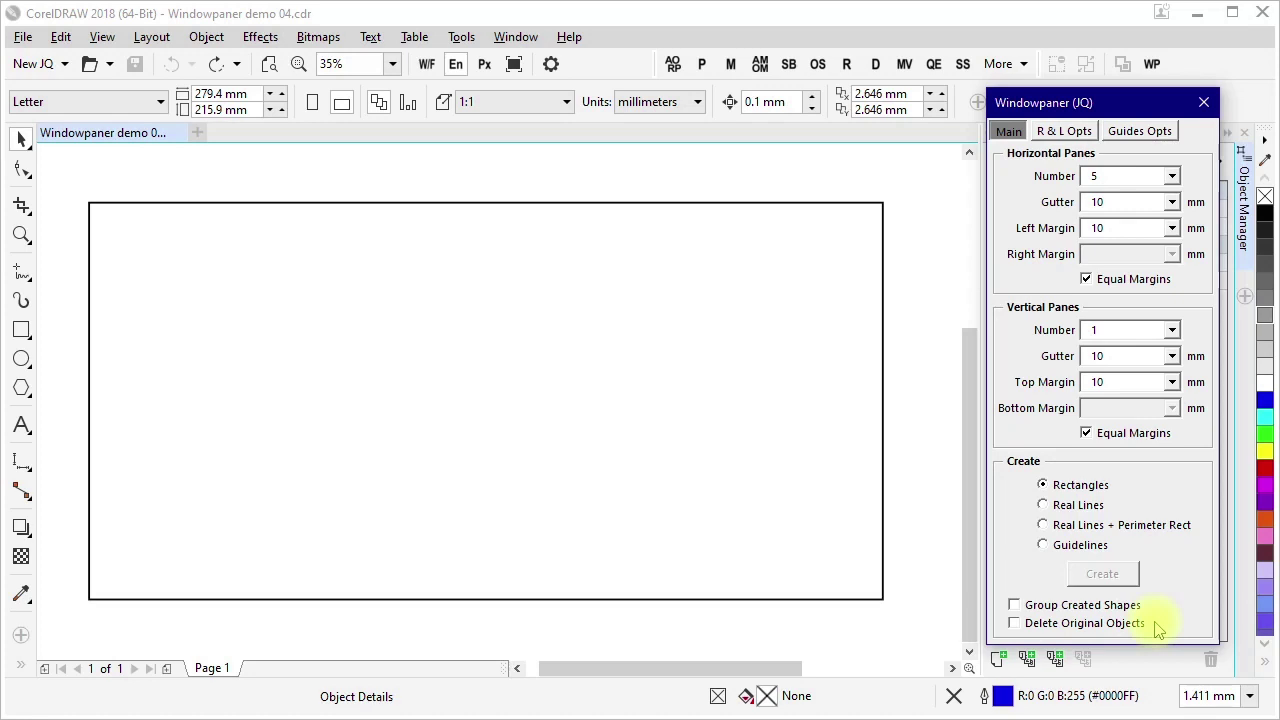
Create 5 side-by-side pane rectangles with 10 mm gutters and margins inside the large black rectangle, and clear the selection.
click(882, 600)
click(1099, 578)
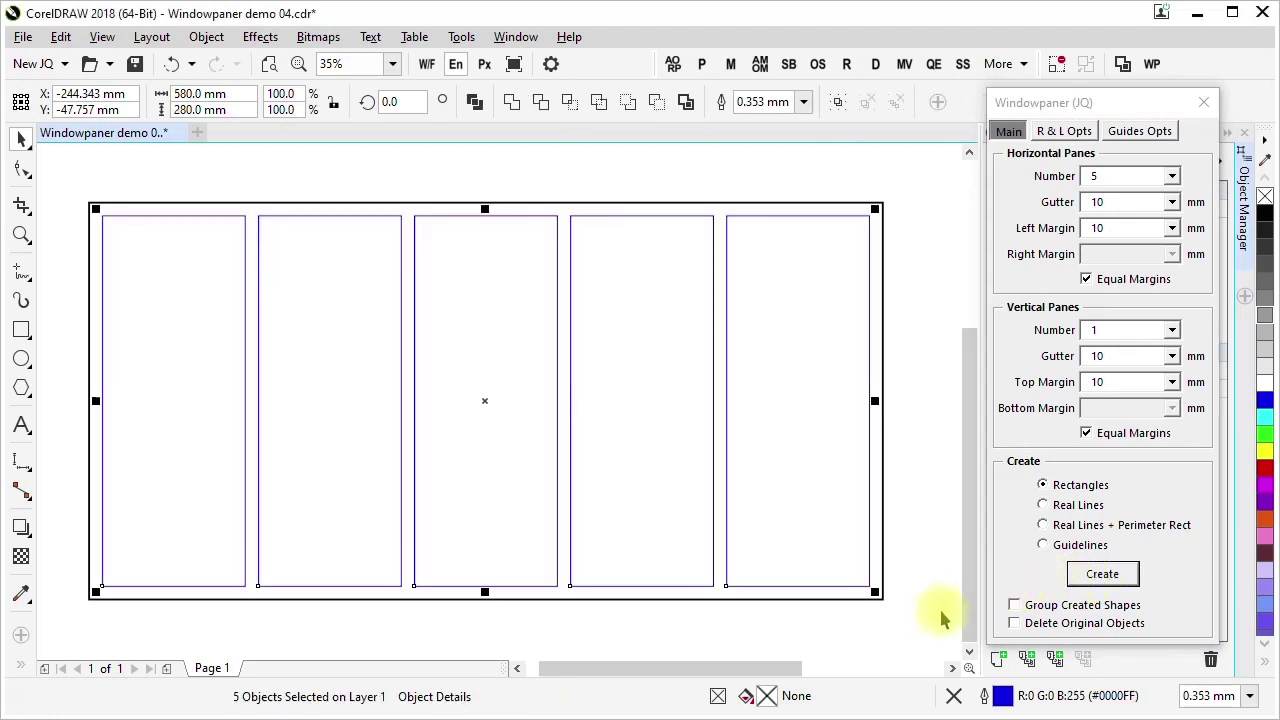
click(902, 618)
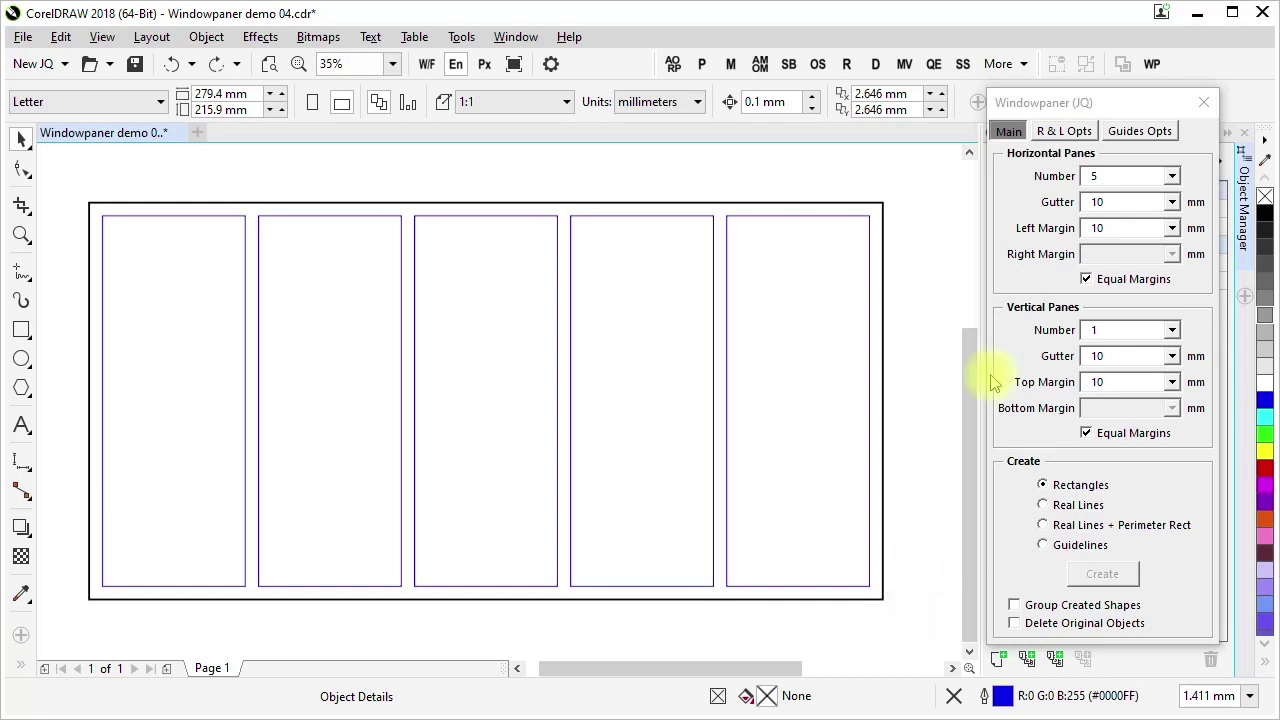
Set the left margin of the horizontal panes and the top margin of the vertical panes to 0 mm.
click(1172, 228)
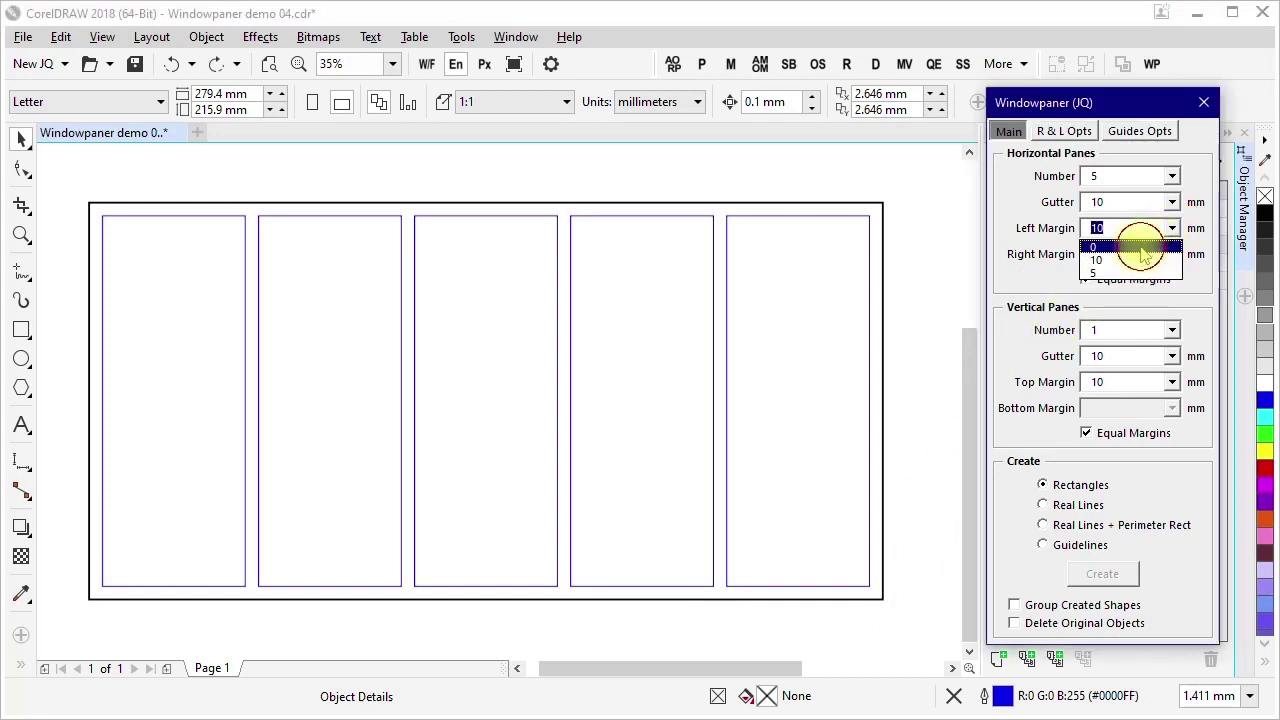
click(1132, 247)
click(1172, 383)
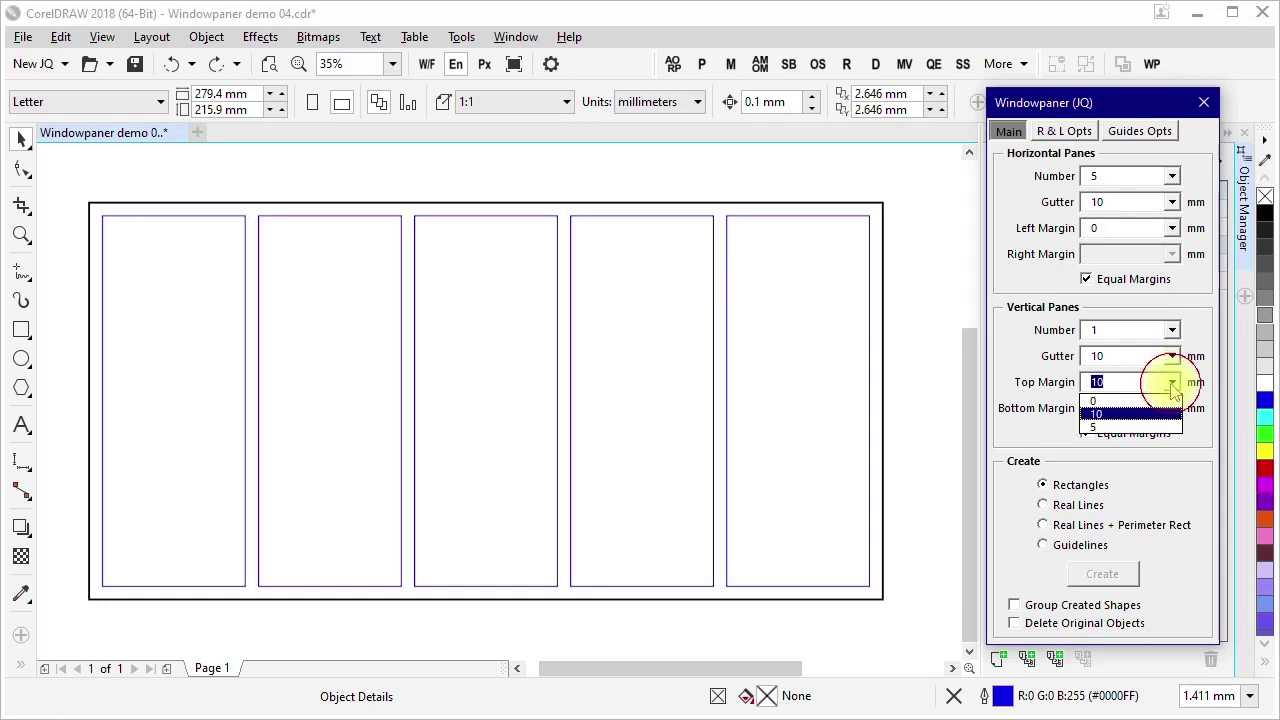
click(1136, 400)
Replace the second tall pane with a group of 1 by 2 stacked rectangles, grouping created shapes and deleting the original.
double_click(1106, 177)
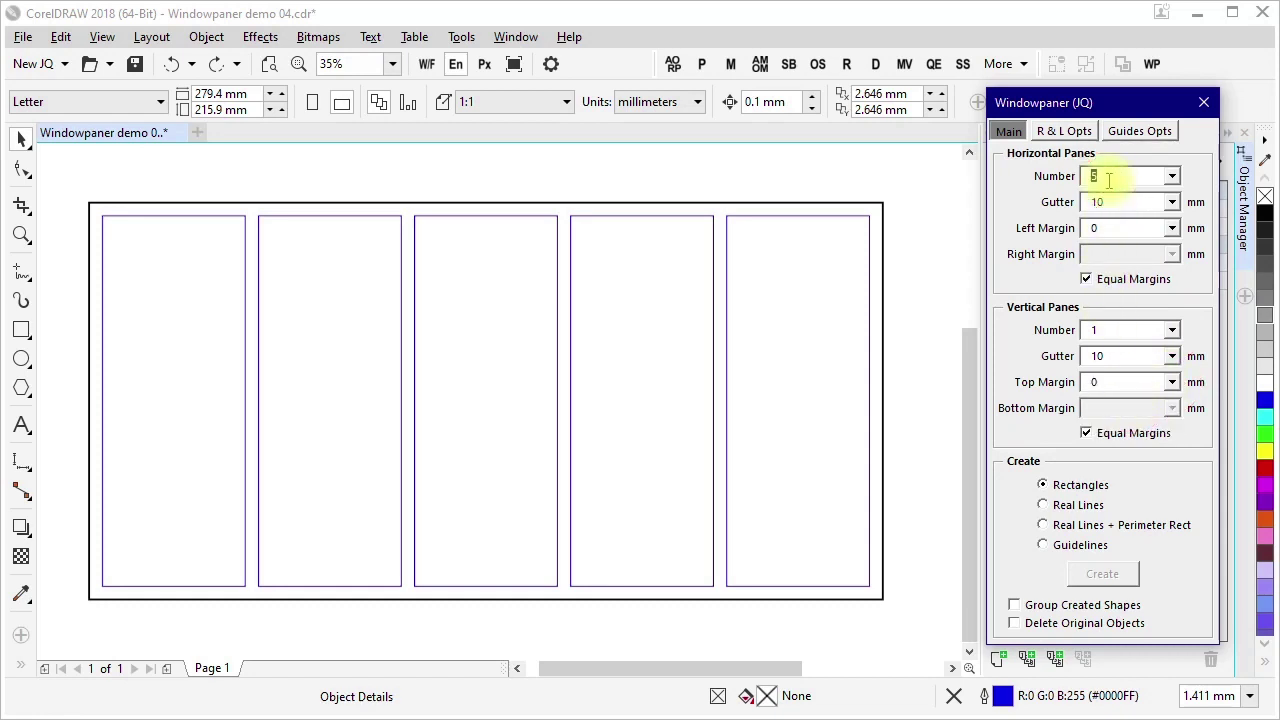
text(1)
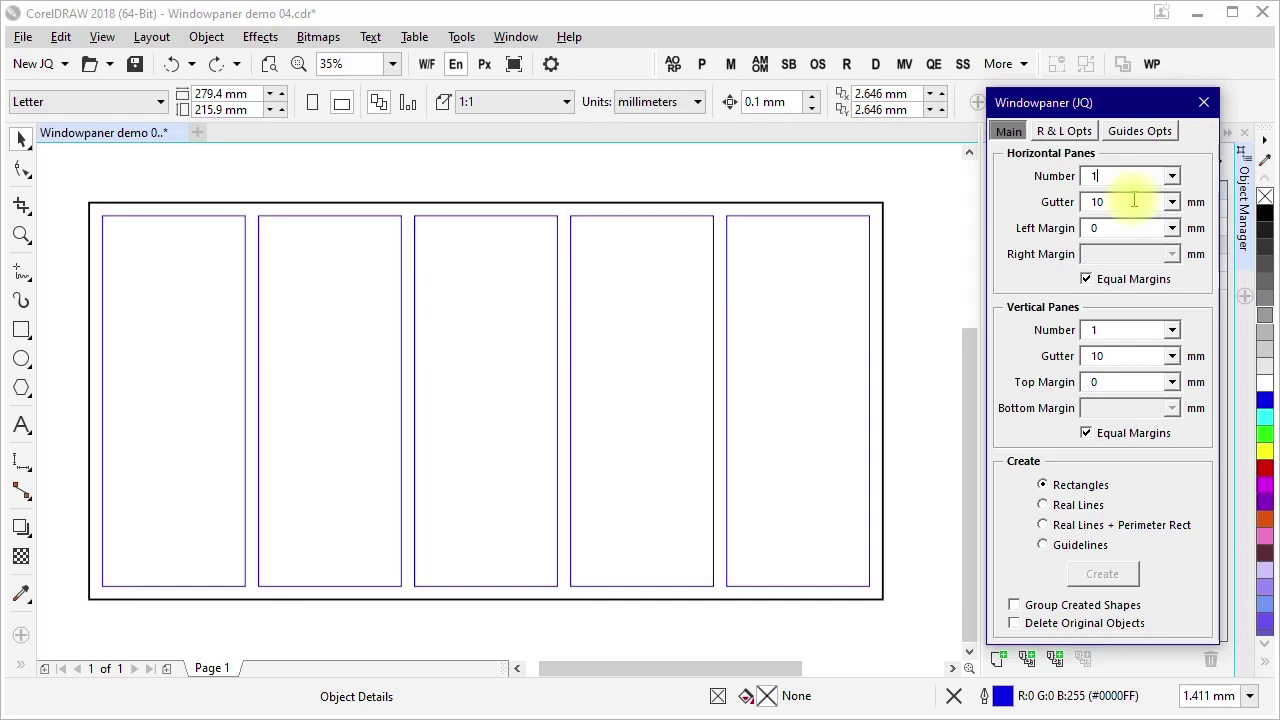
double_click(1104, 330)
text(2)
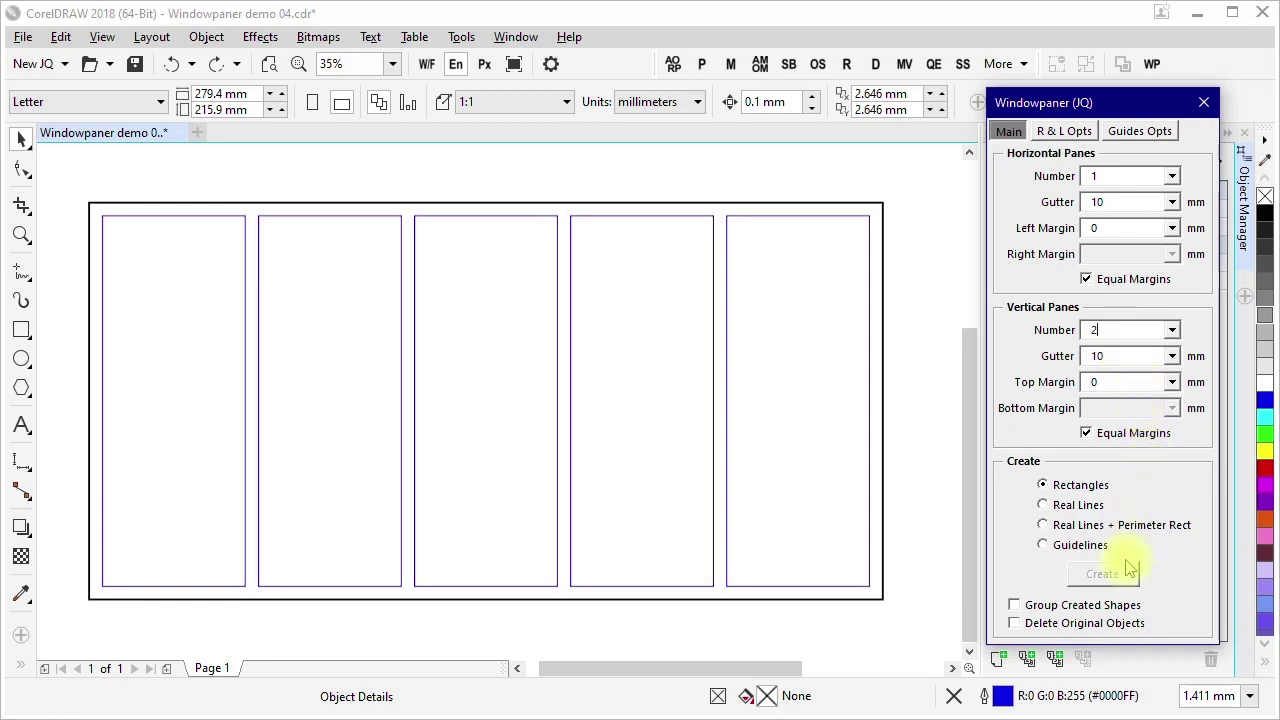
click(1114, 612)
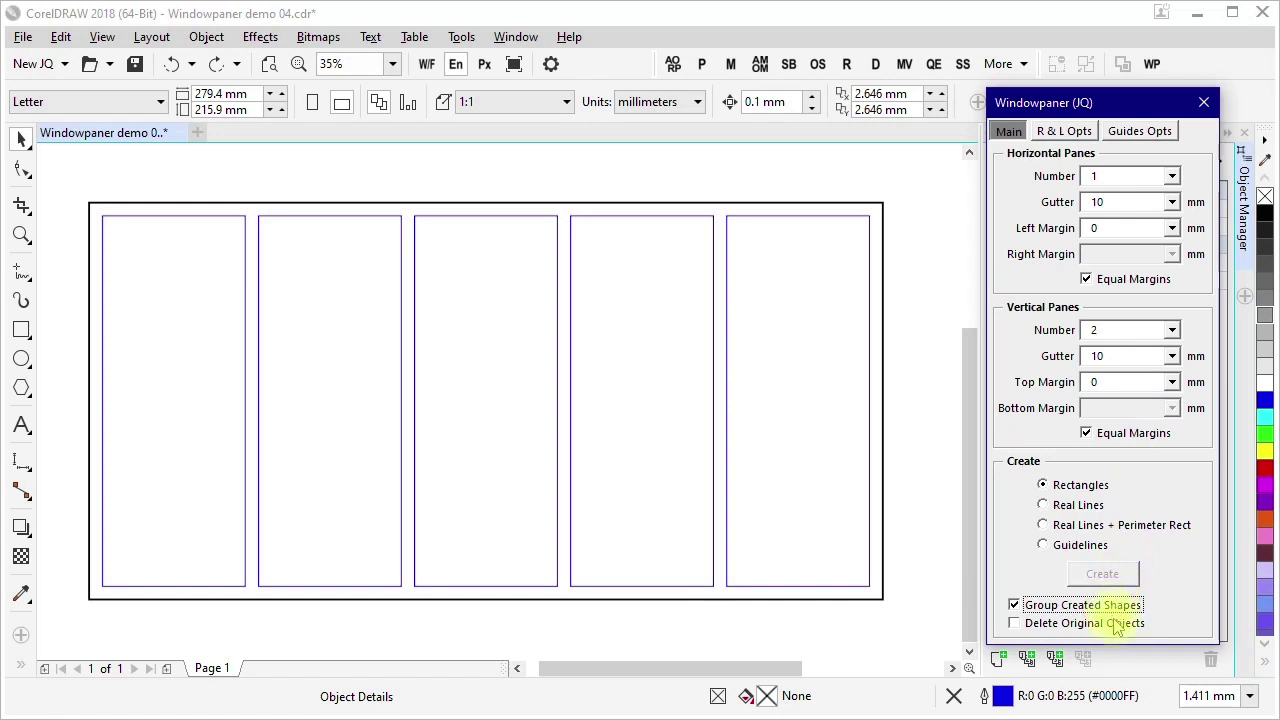
click(1116, 626)
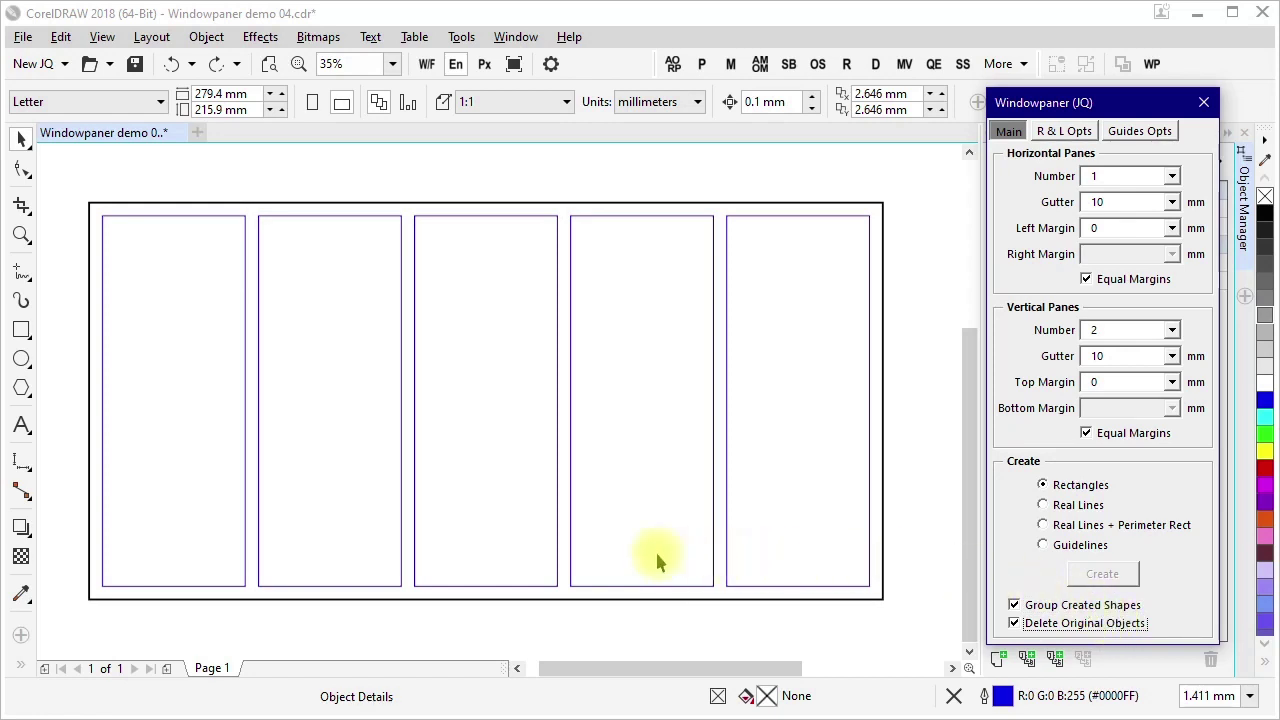
click(401, 562)
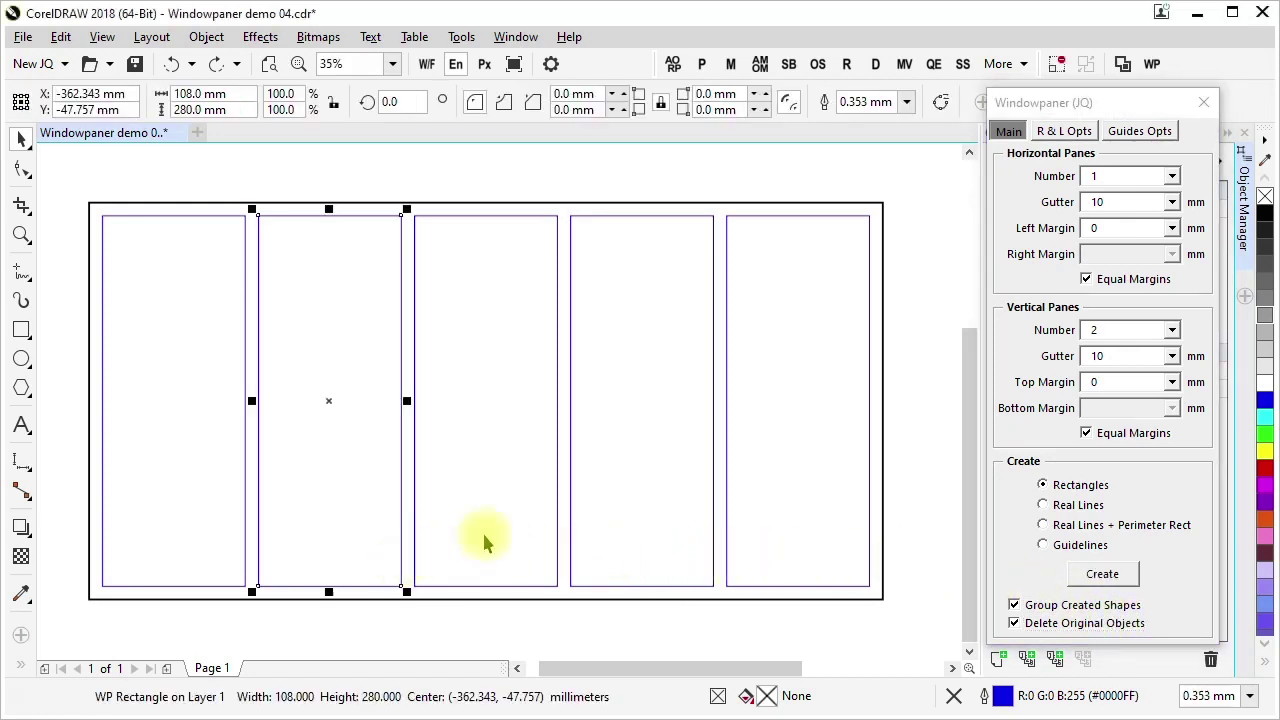
click(1100, 578)
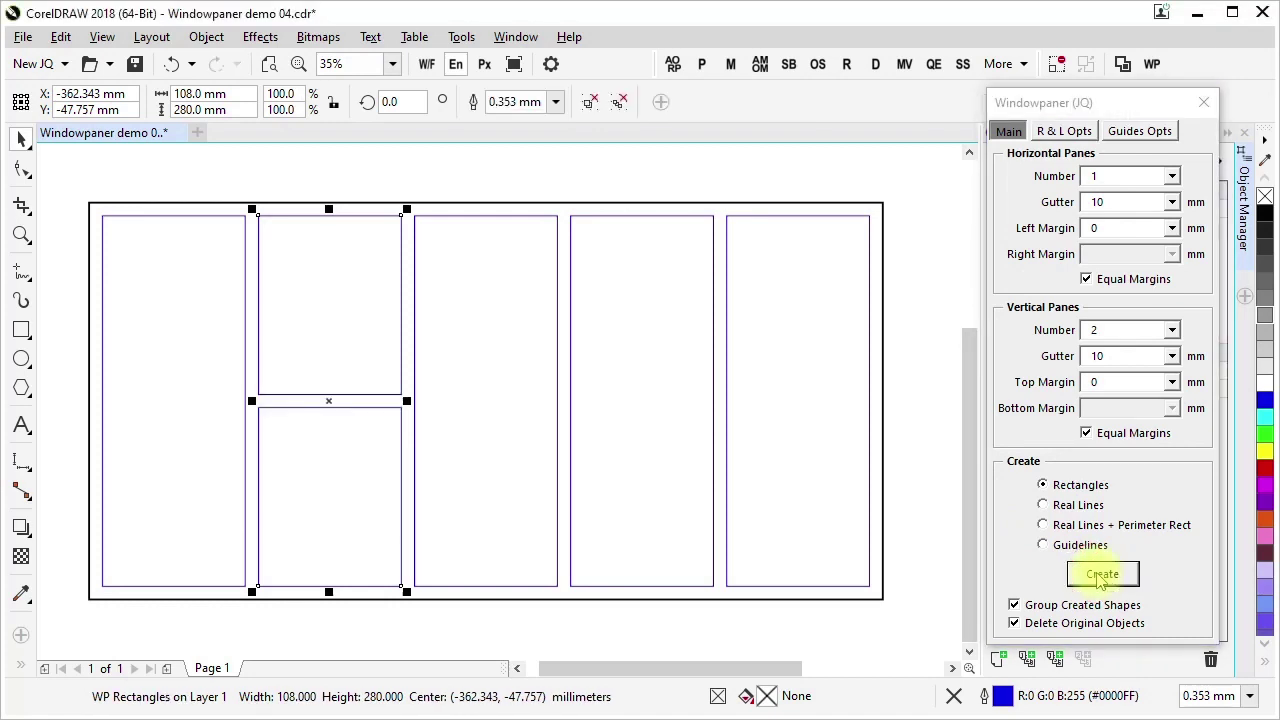
Divide the third tall pane into 3 stacked rectangles with a 10 mm gutter.
double_click(1107, 330)
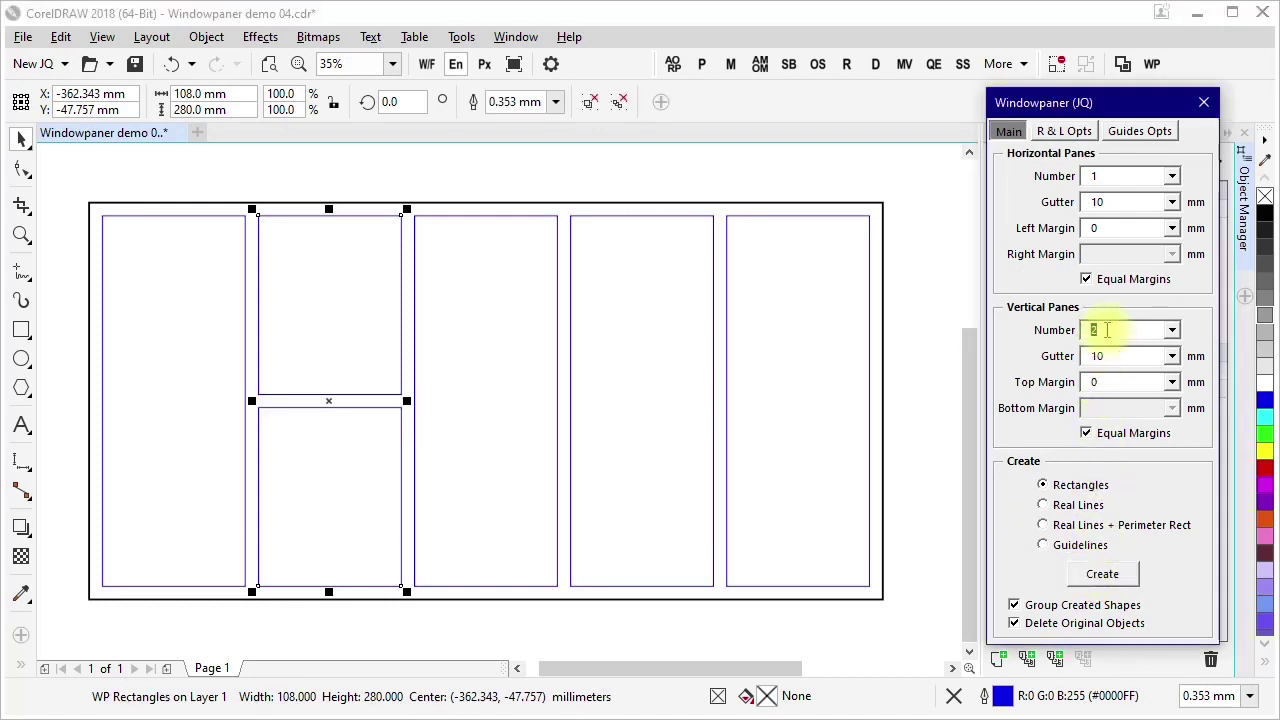
text(3)
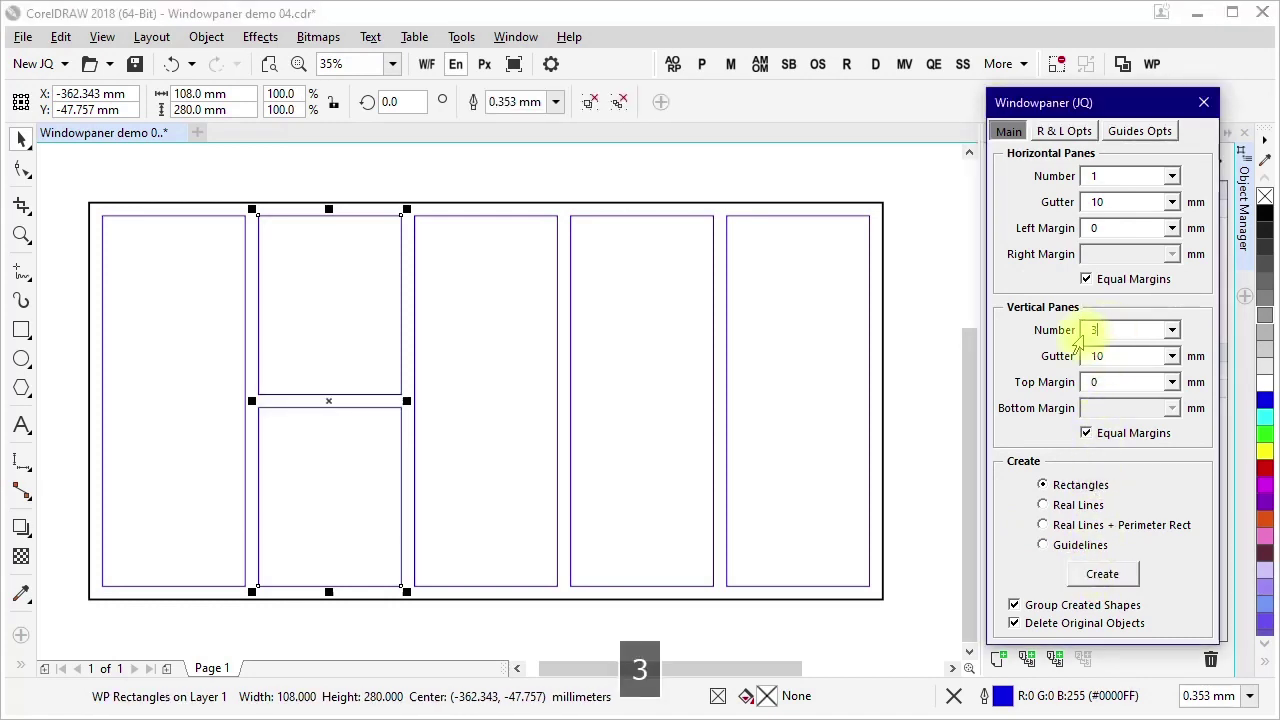
click(555, 531)
click(1092, 576)
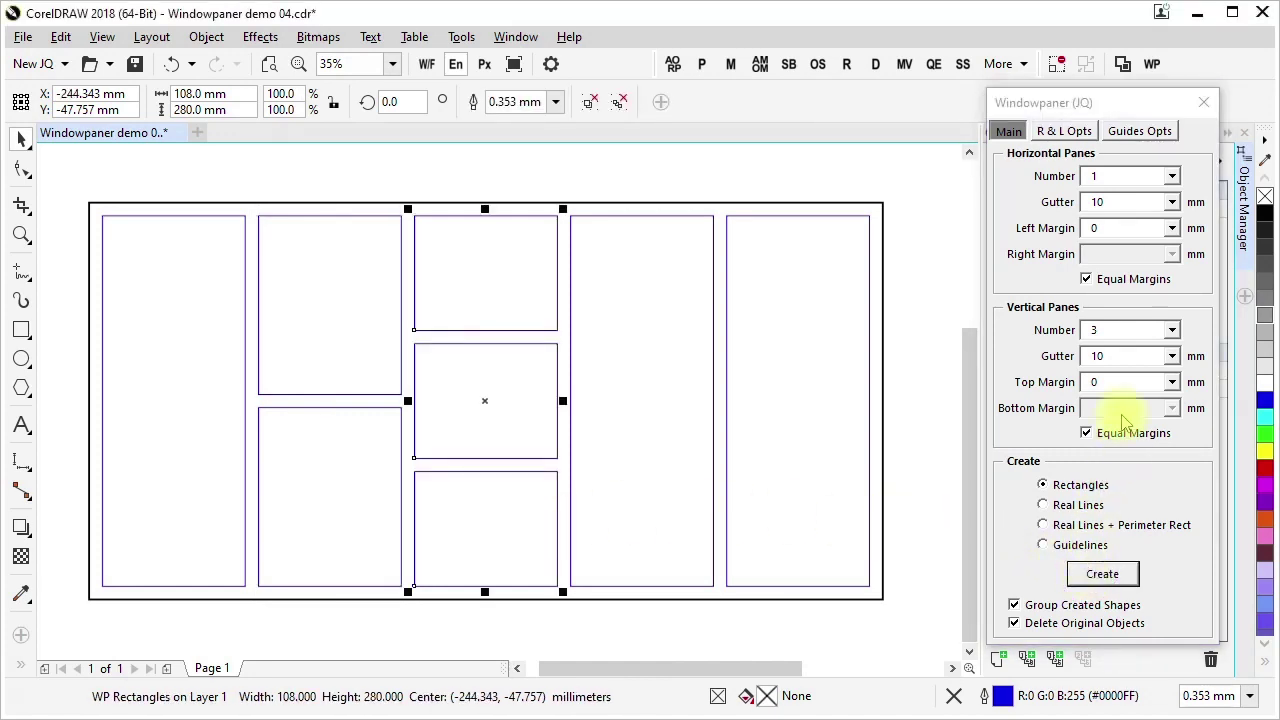
Divide the fourth tall pane into 4 stacked rectangles with a 10 mm gutter.
double_click(1119, 335)
text(4)
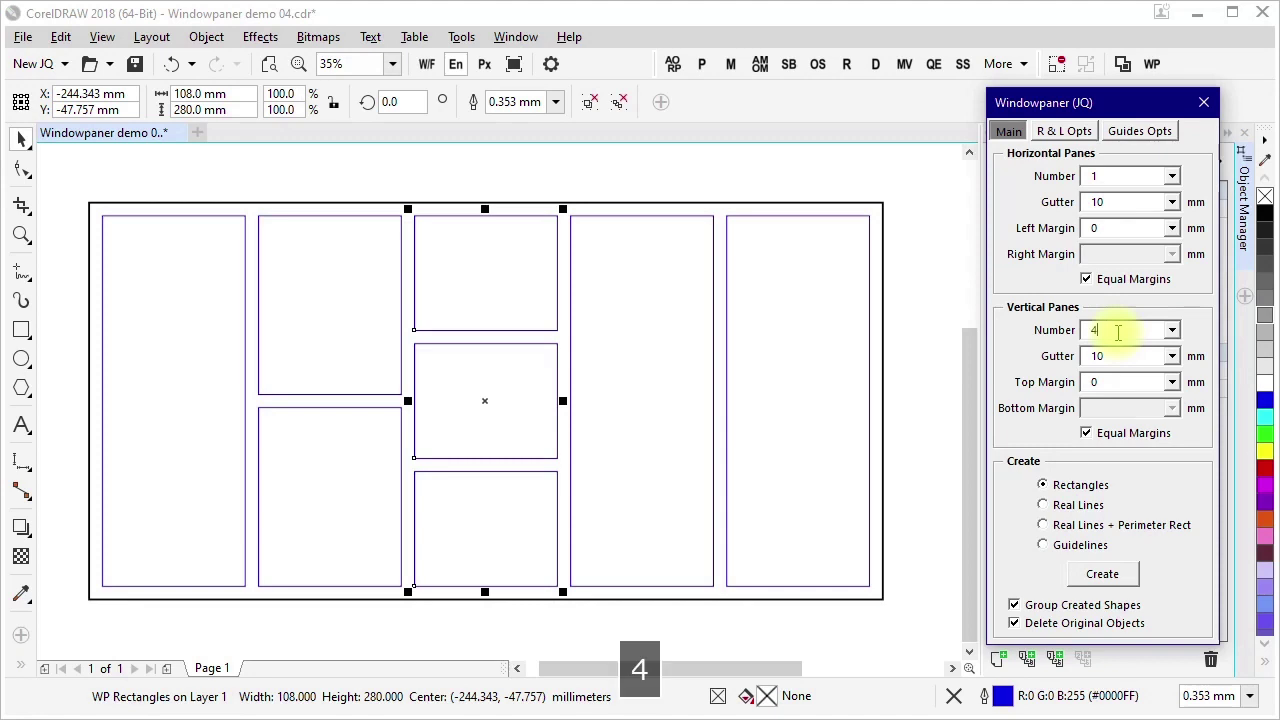
click(714, 441)
click(1098, 573)
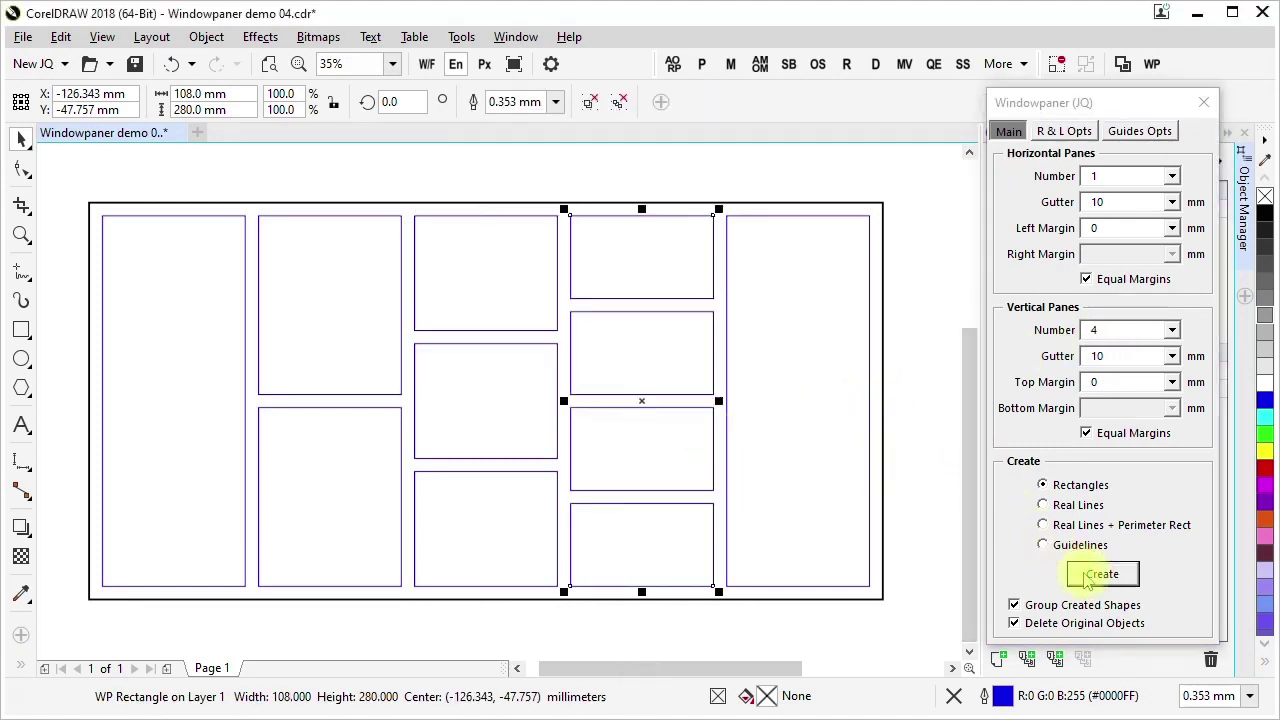
Divide the fifth tall pane into 5 stacked rectangles with a 10 mm gutter.
double_click(1126, 331)
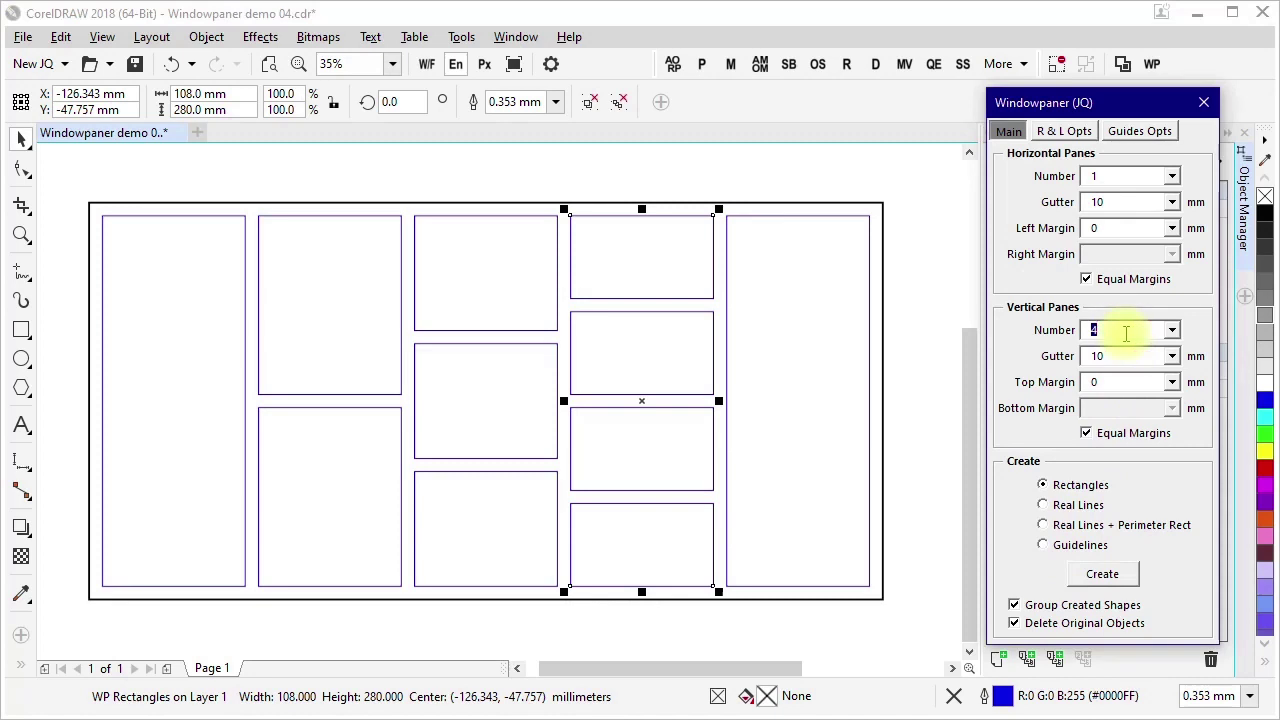
text(5)
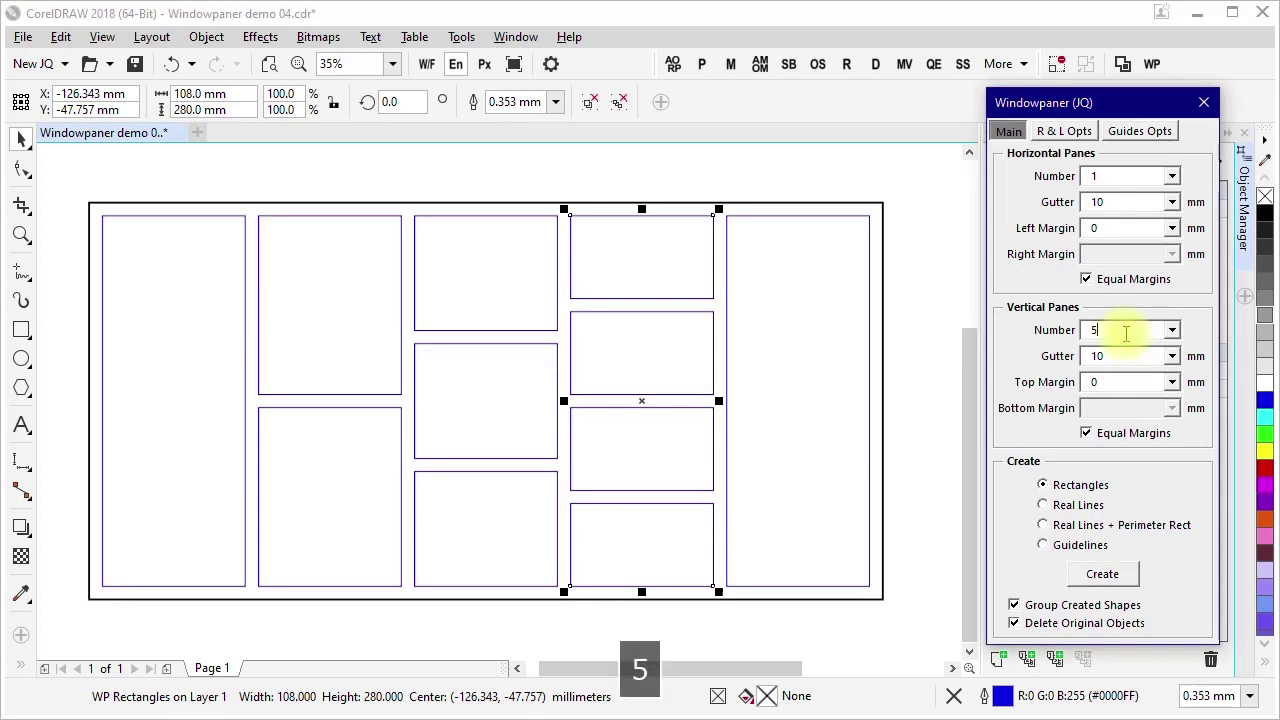
click(869, 410)
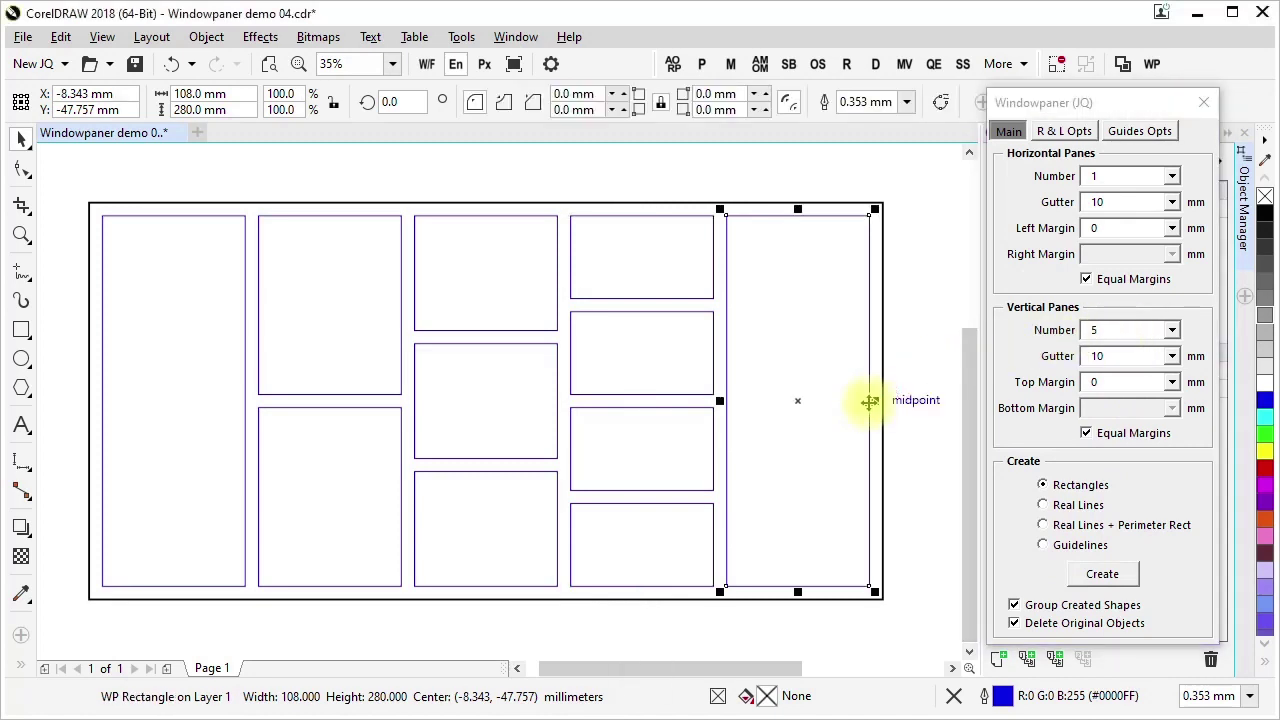
click(1090, 578)
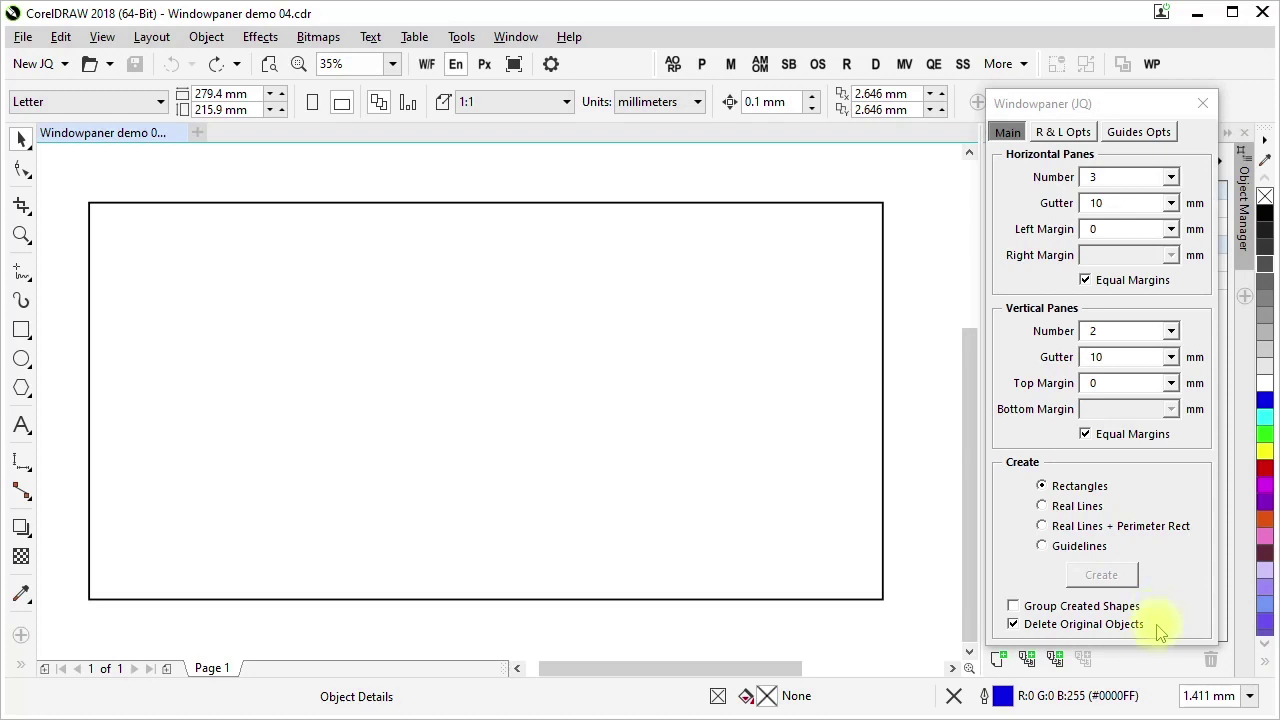
Divide the large black rectangle into 3 by 2 panes with 10 mm gutters, and repeatedly subdivide the resulting panes with the same settings.
click(884, 592)
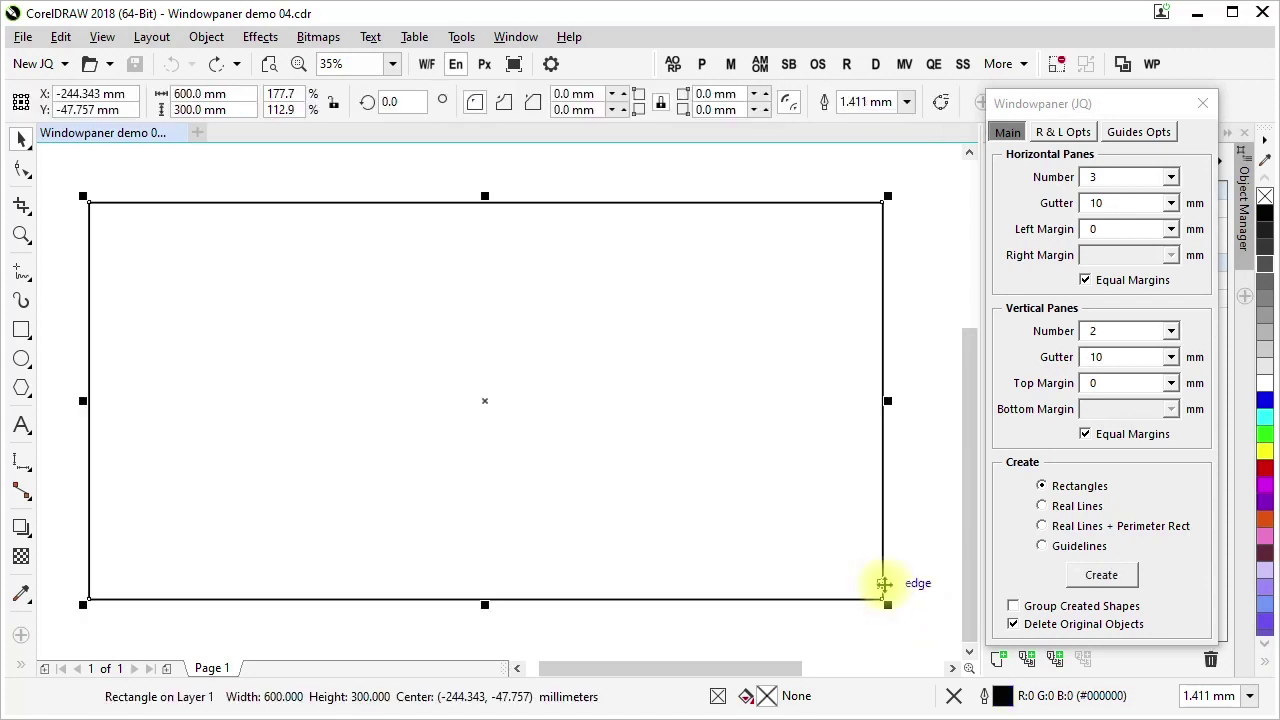
click(1100, 576)
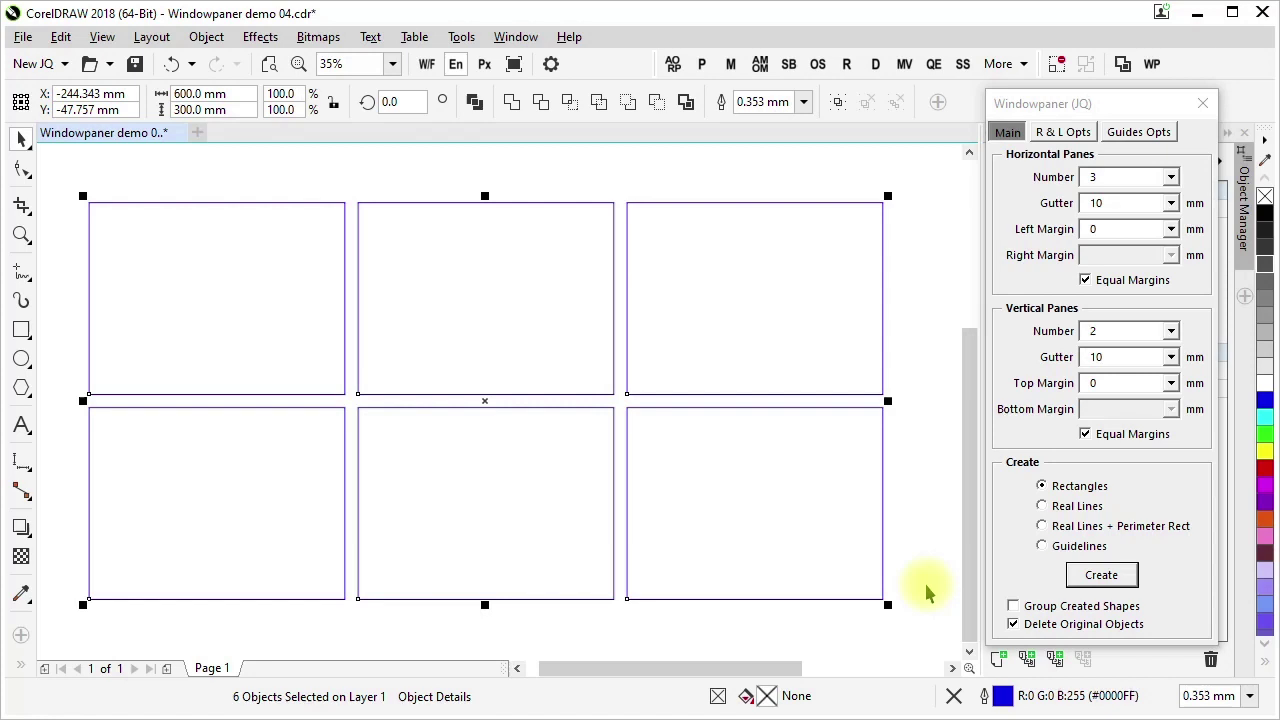
click(1104, 575)
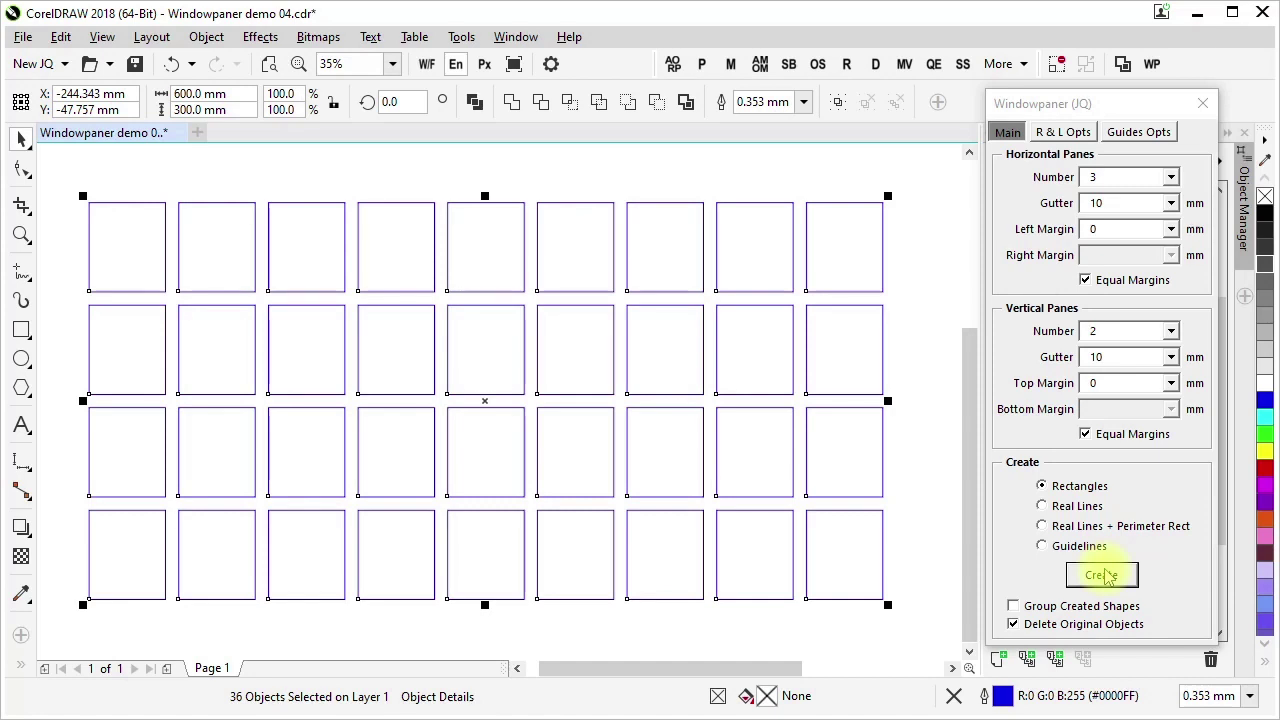
click(1103, 575)
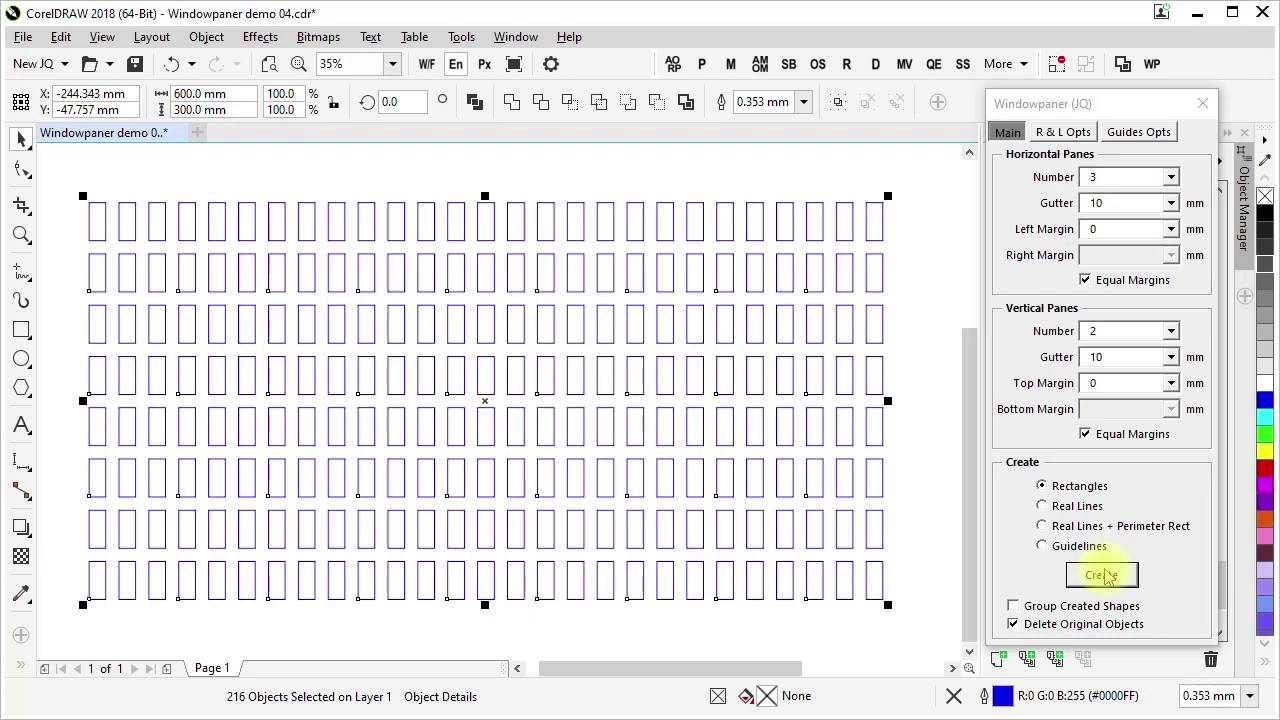
click(1103, 575)
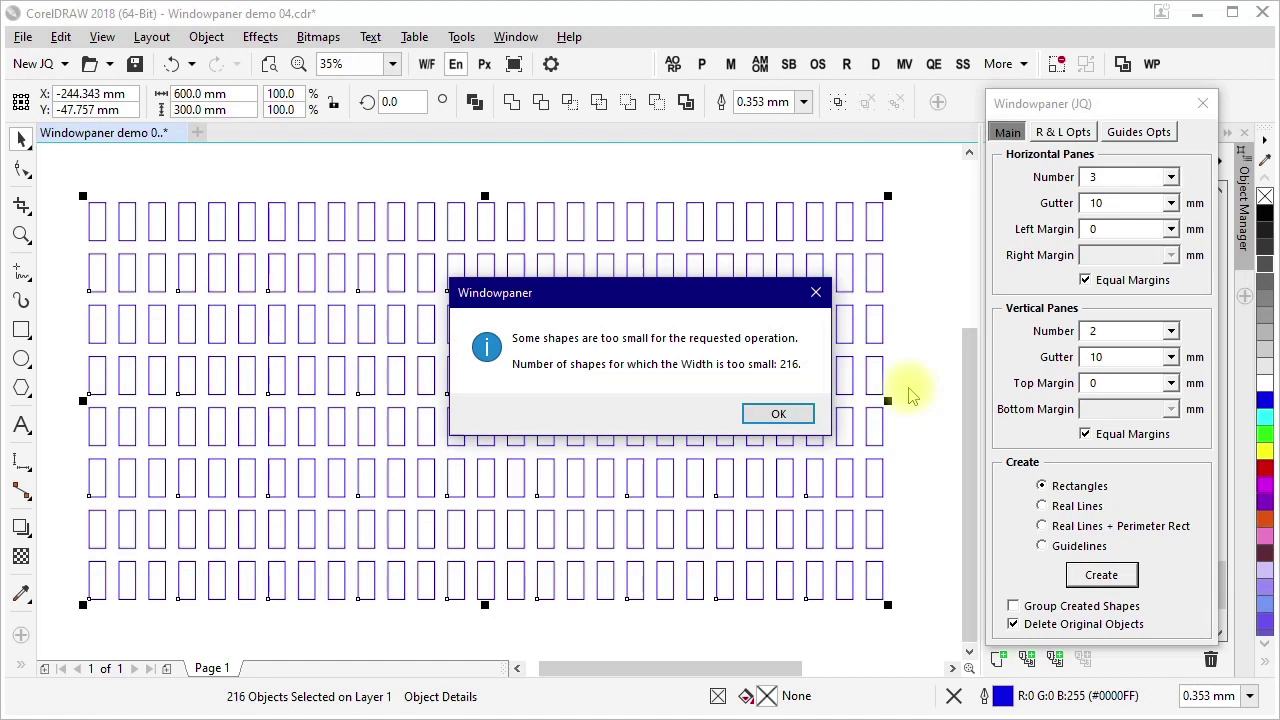
click(790, 415)
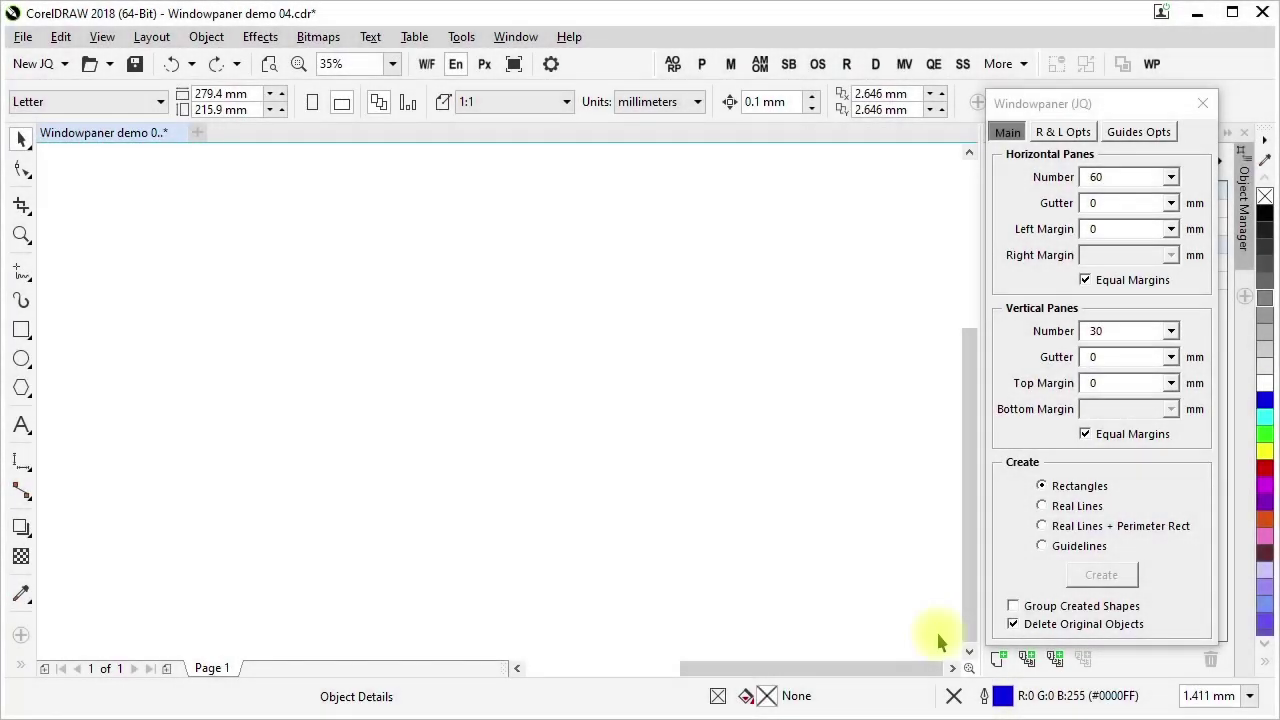
Draw a 60 by 30 graph paper grid about 583 mm wide and 322 mm high, and undo it.
click(22, 389)
click(97, 490)
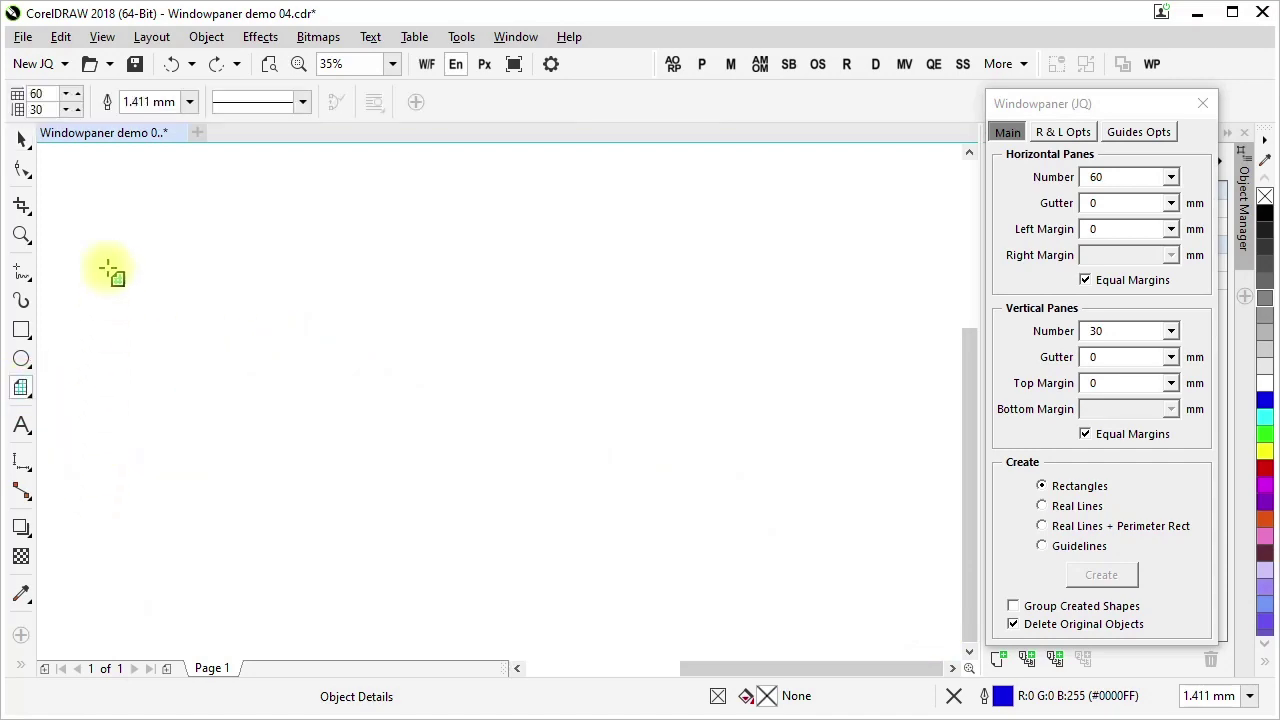
drag(115, 184, 884, 607)
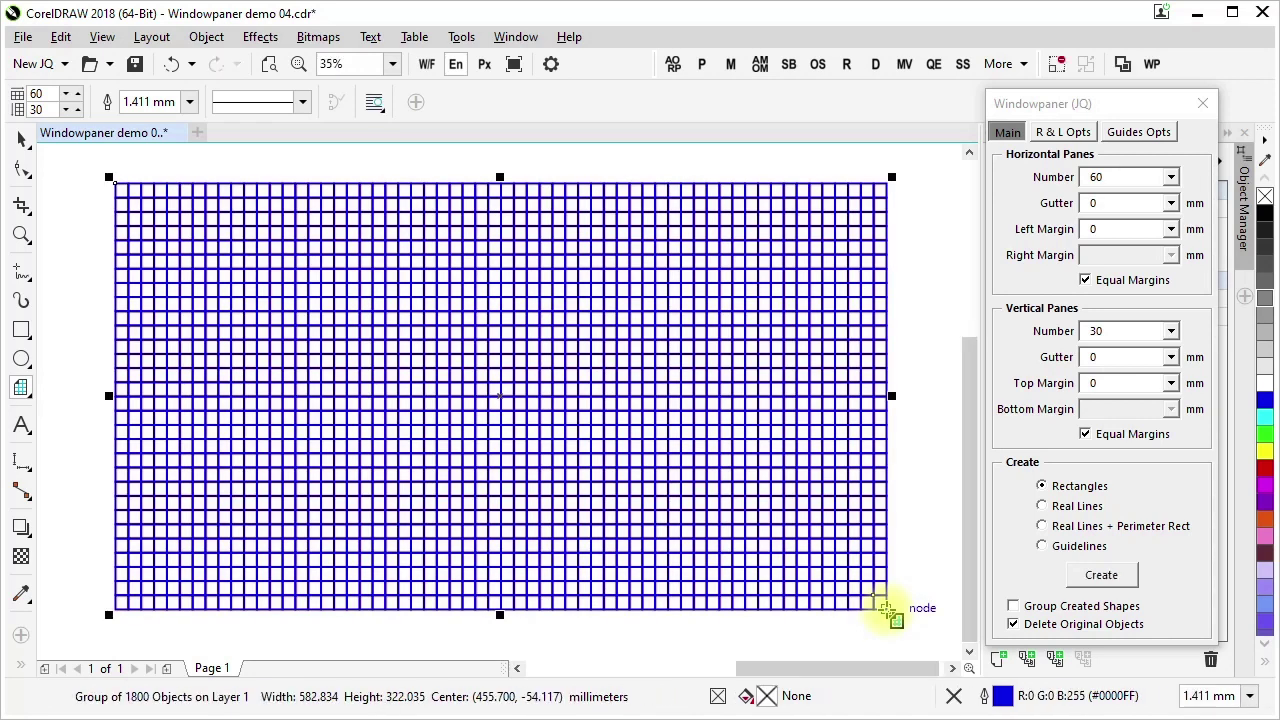
key(space)
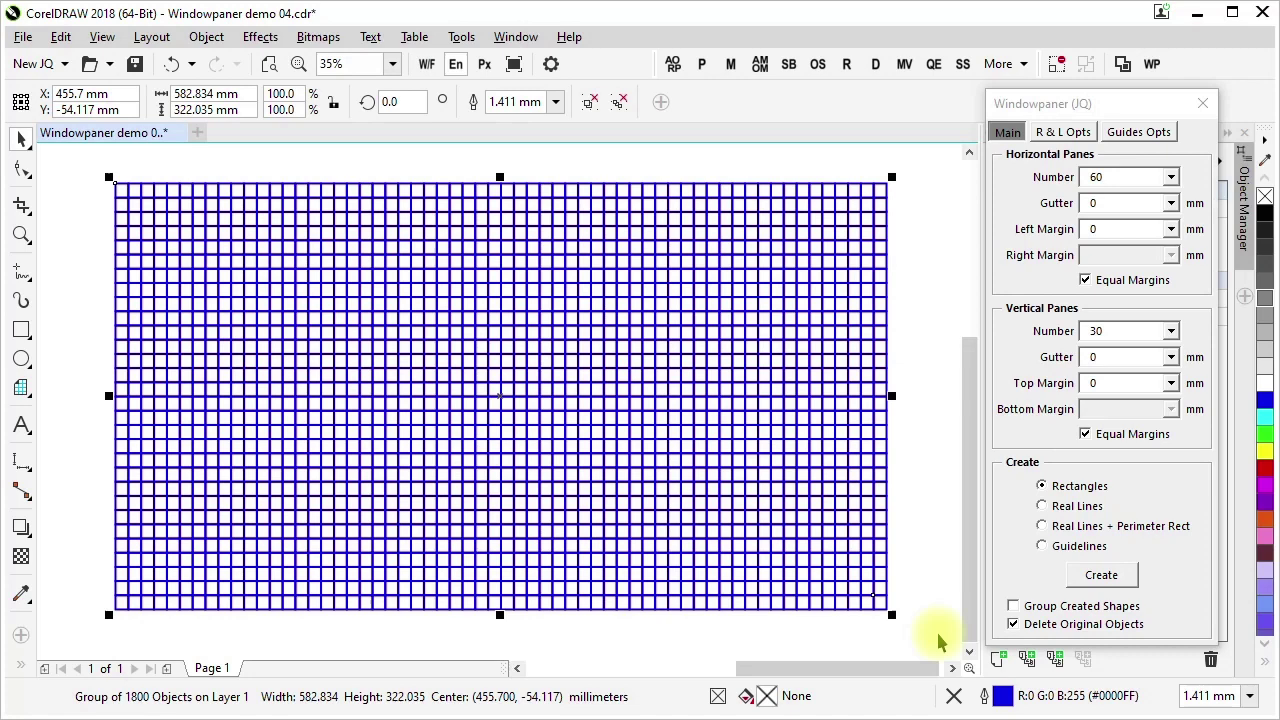
key(ctrl+z)
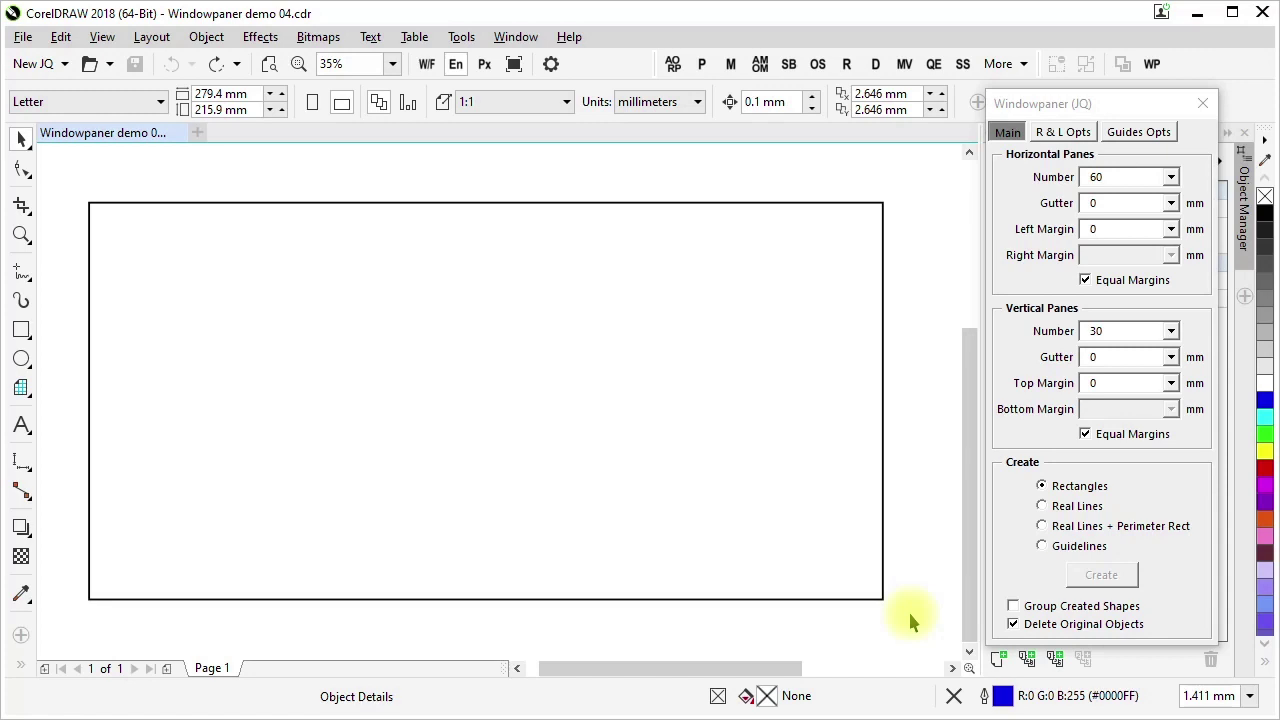
Divide the 600 by 300 mm black rectangle into 60 by 30 ungrouped rectangles with zero gutters and margins.
click(885, 597)
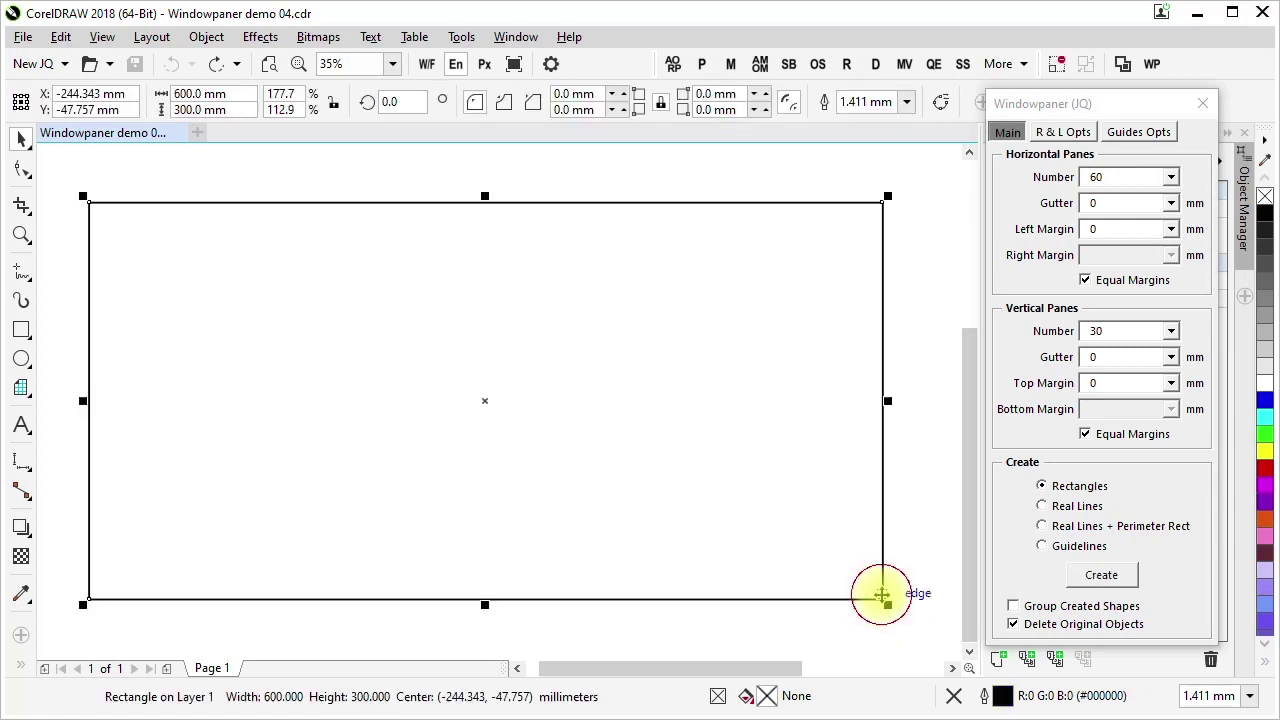
click(1101, 577)
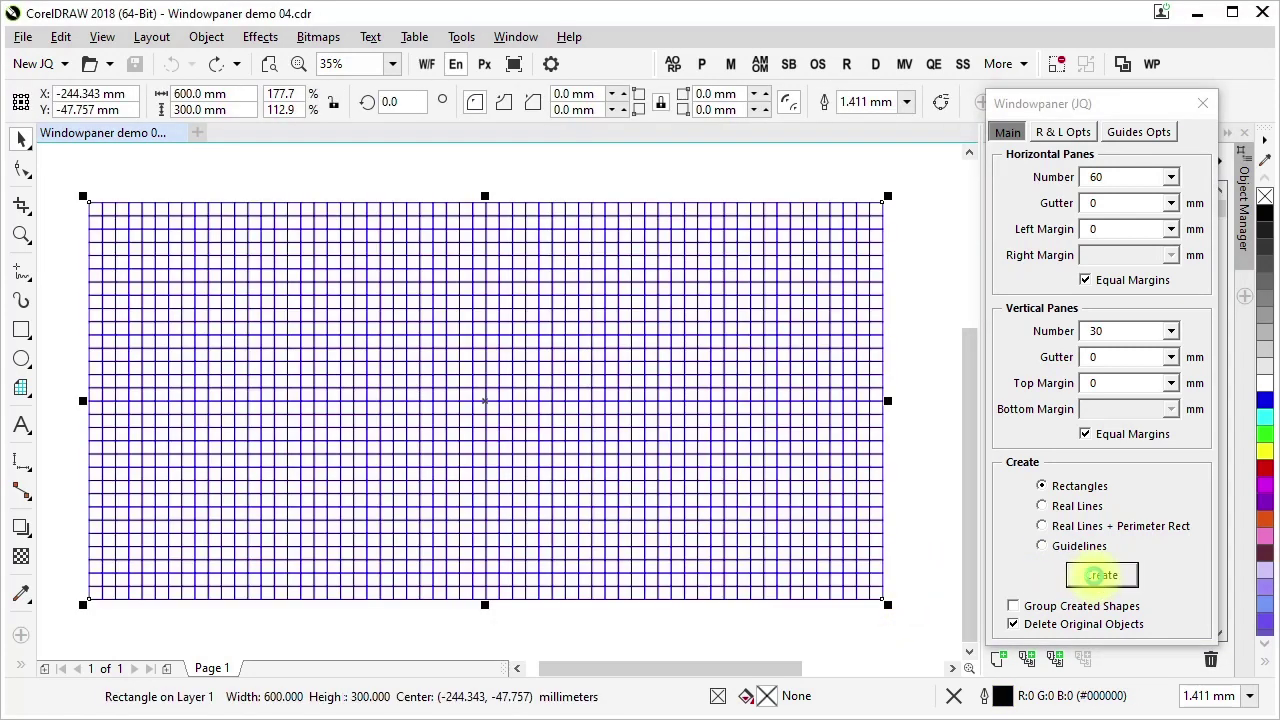
click(930, 574)
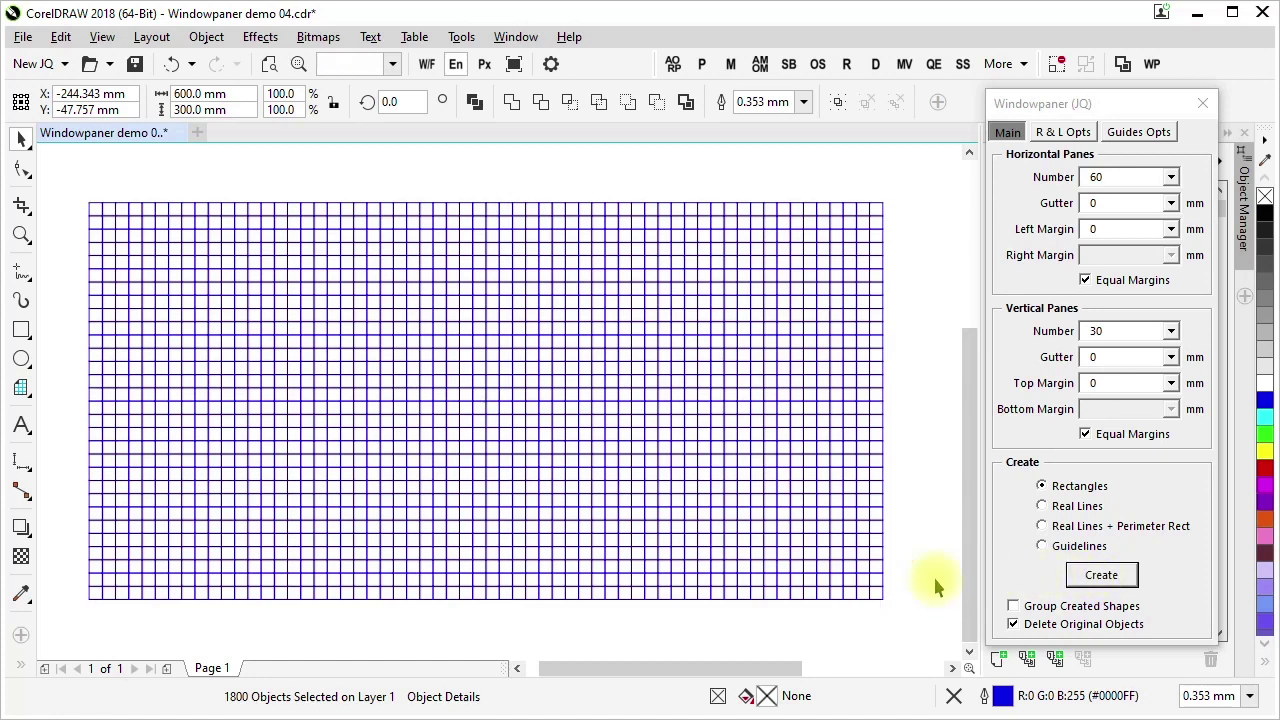
Pull three individual cells away from the grid's lower-right corner.
key(F2)
drag(846, 570, 912, 638)
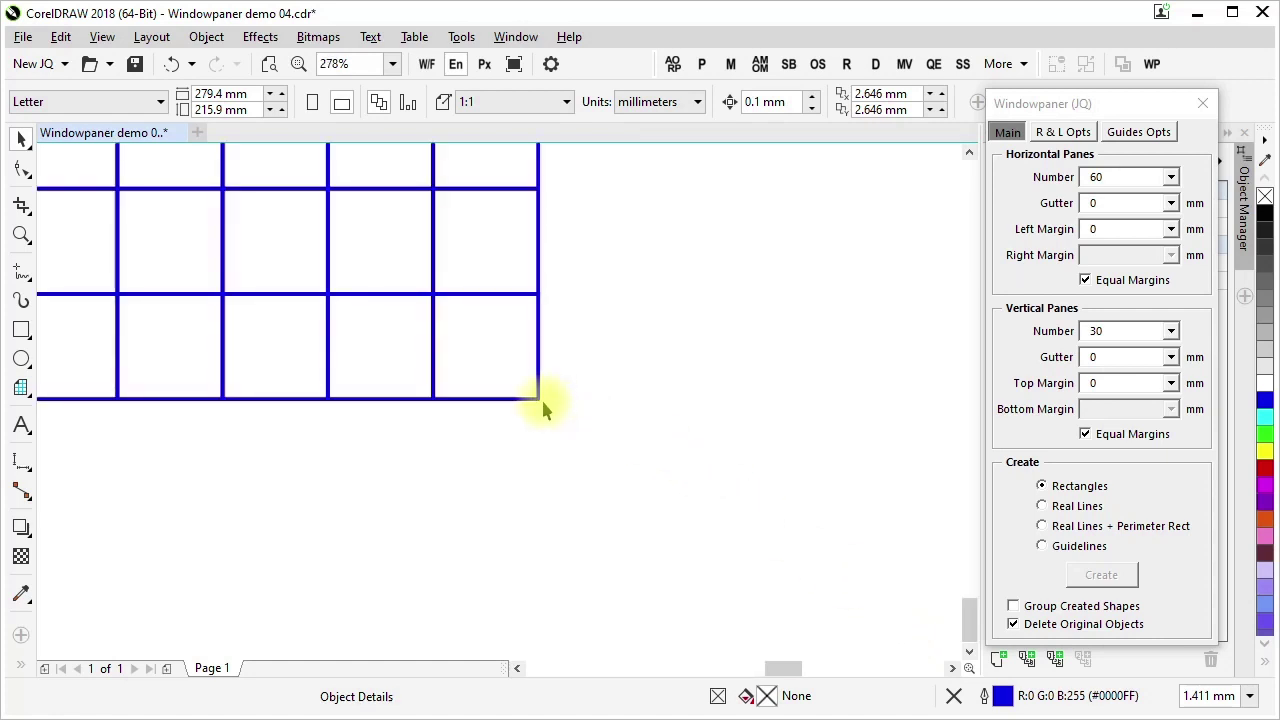
drag(536, 399, 599, 354)
drag(531, 289, 763, 319)
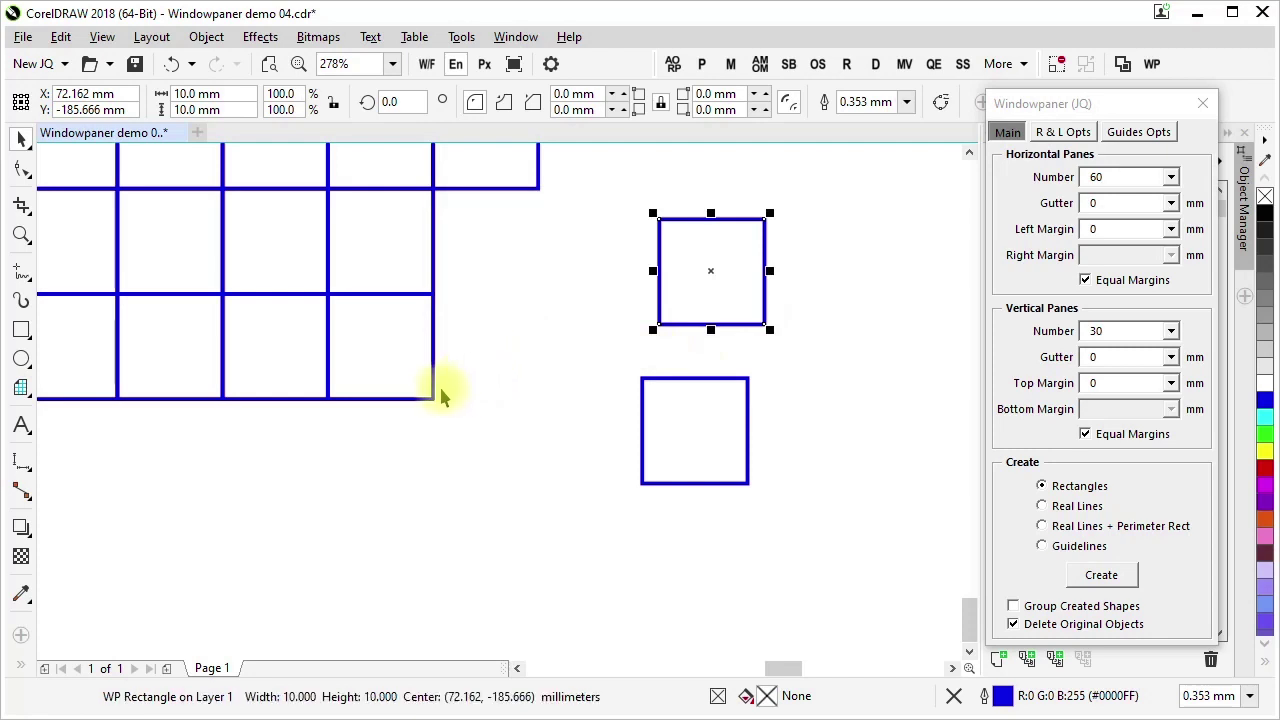
drag(431, 390, 555, 437)
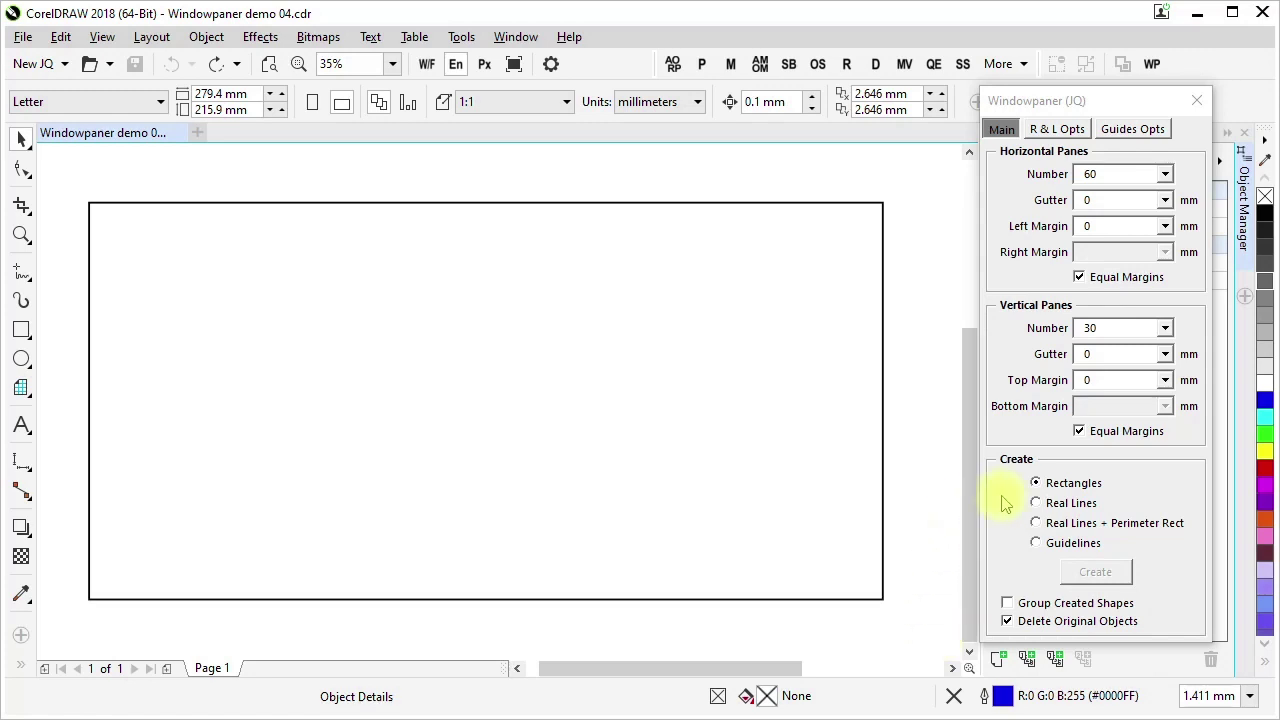
Divide the black rectangle into a 60 by 30 grid using the Real Lines option, ungrouped and without gutters.
click(1071, 503)
click(881, 555)
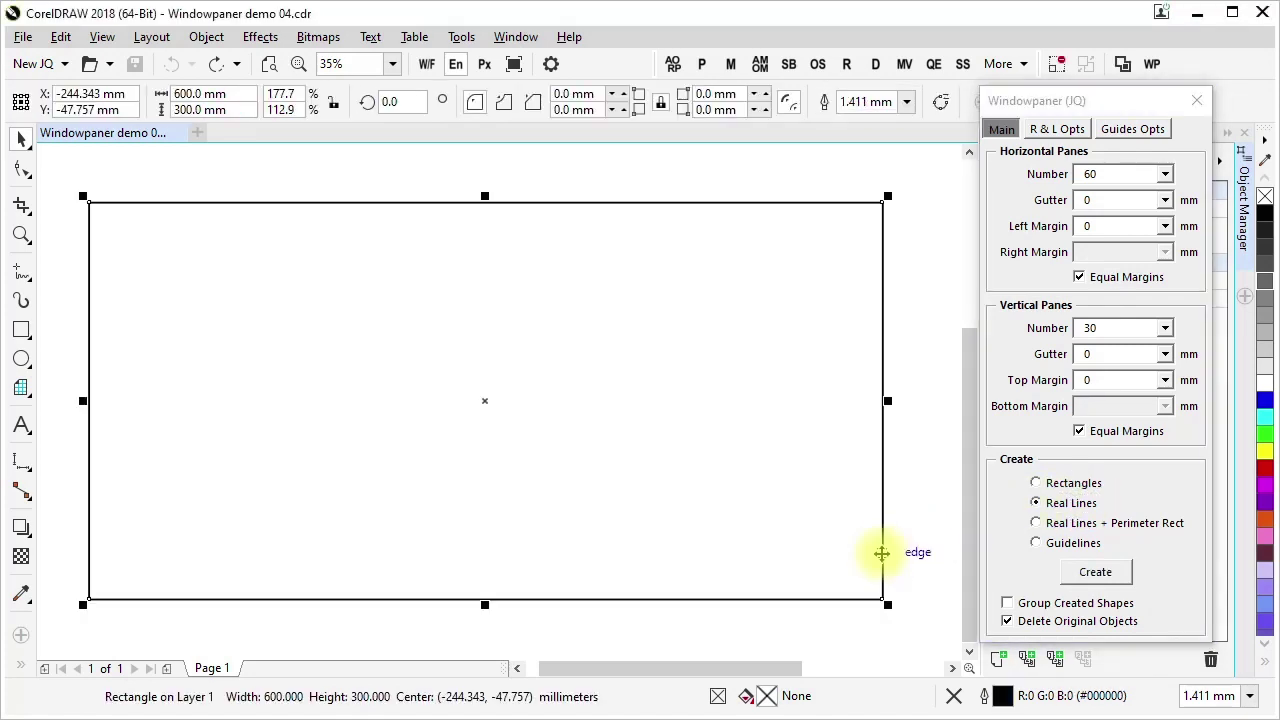
click(1097, 572)
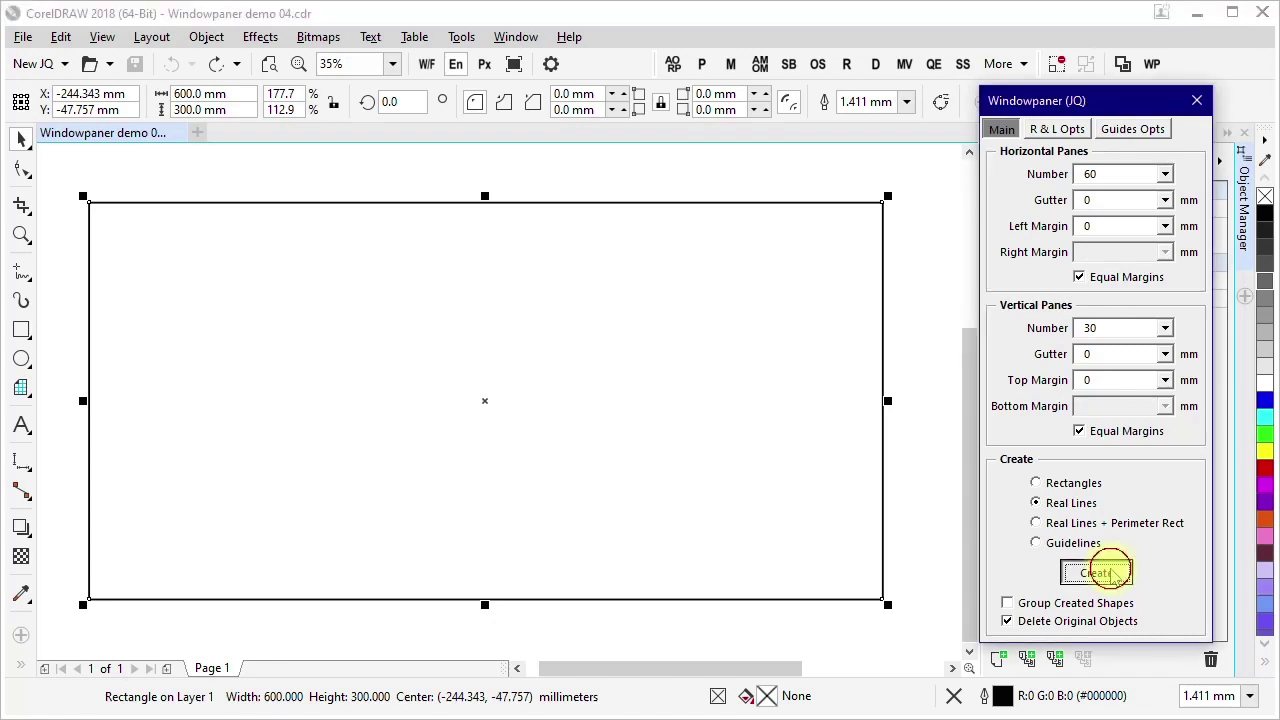
click(915, 567)
Move the two rightmost vertical lines and the two lowest horizontal lines out of place at the grid's lower-right corner.
key(F2)
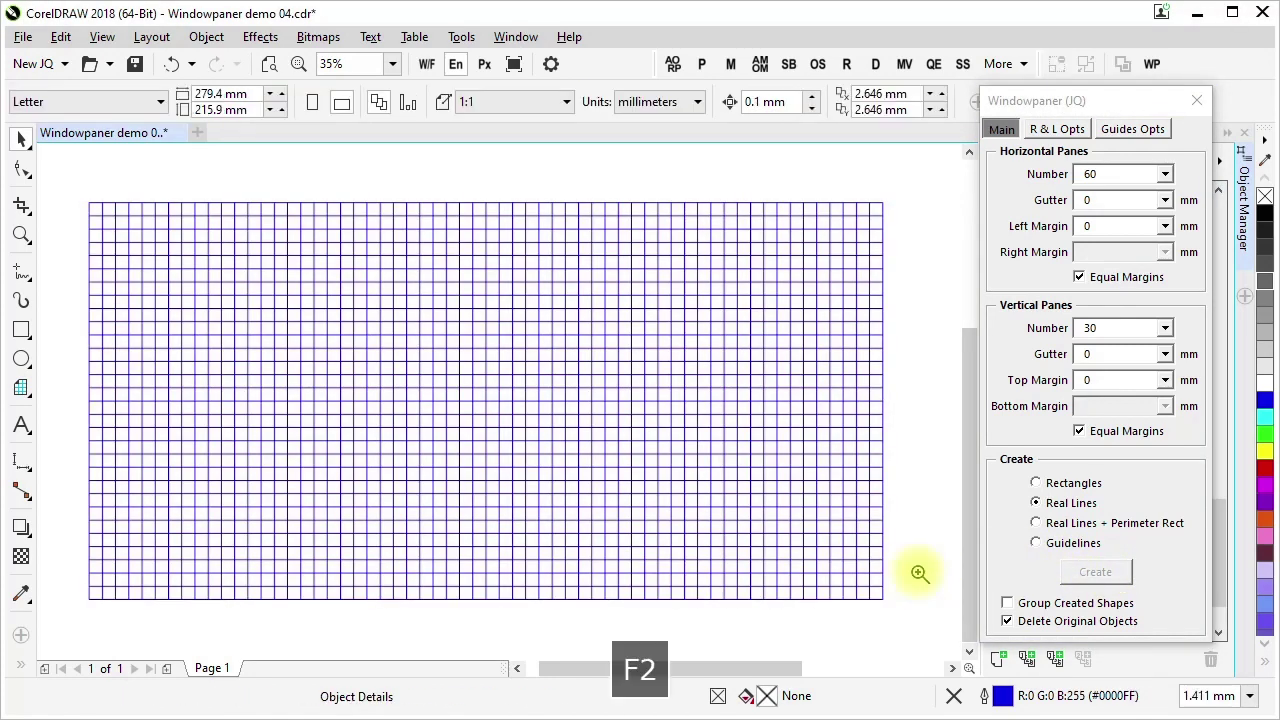
drag(880, 596, 893, 605)
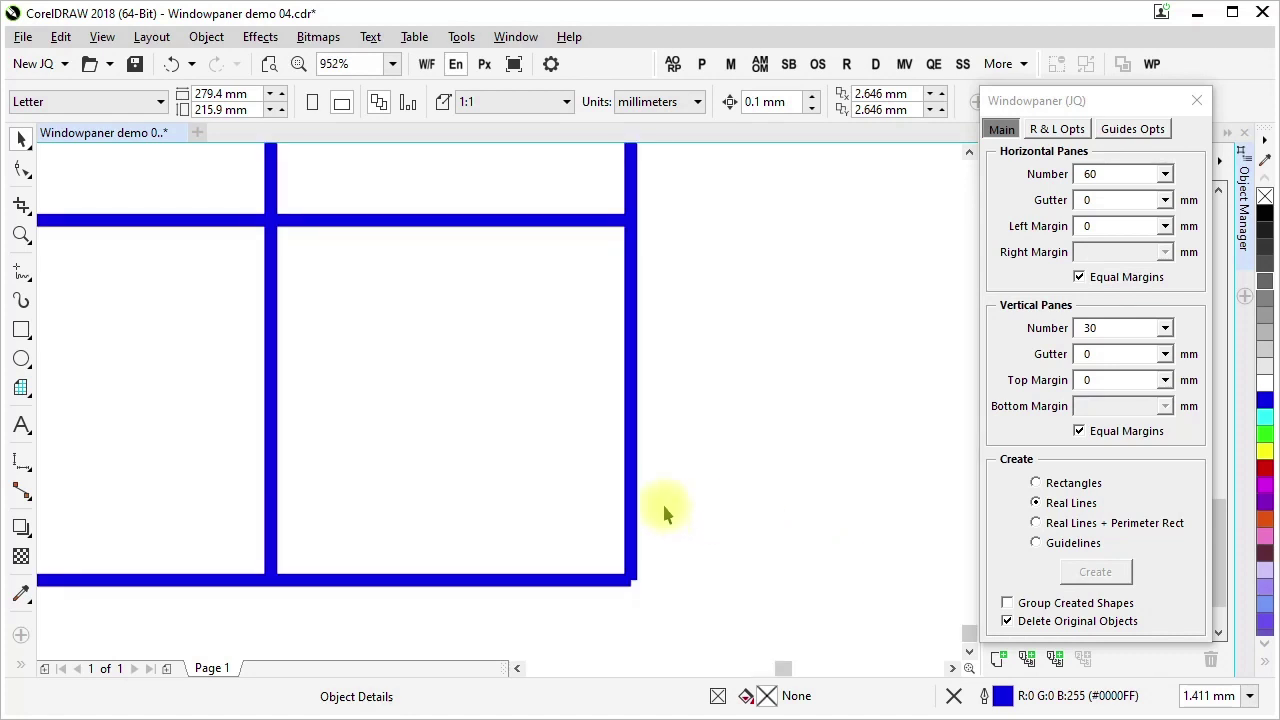
drag(632, 518, 800, 523)
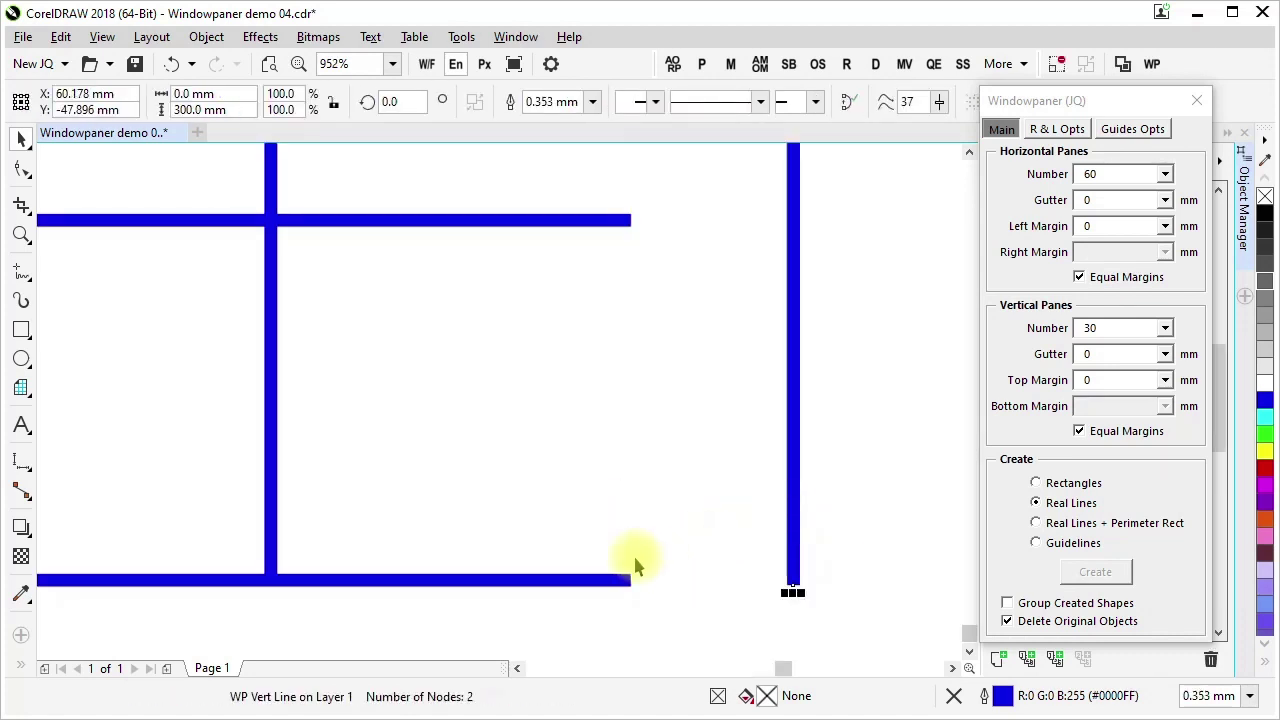
drag(590, 582, 640, 638)
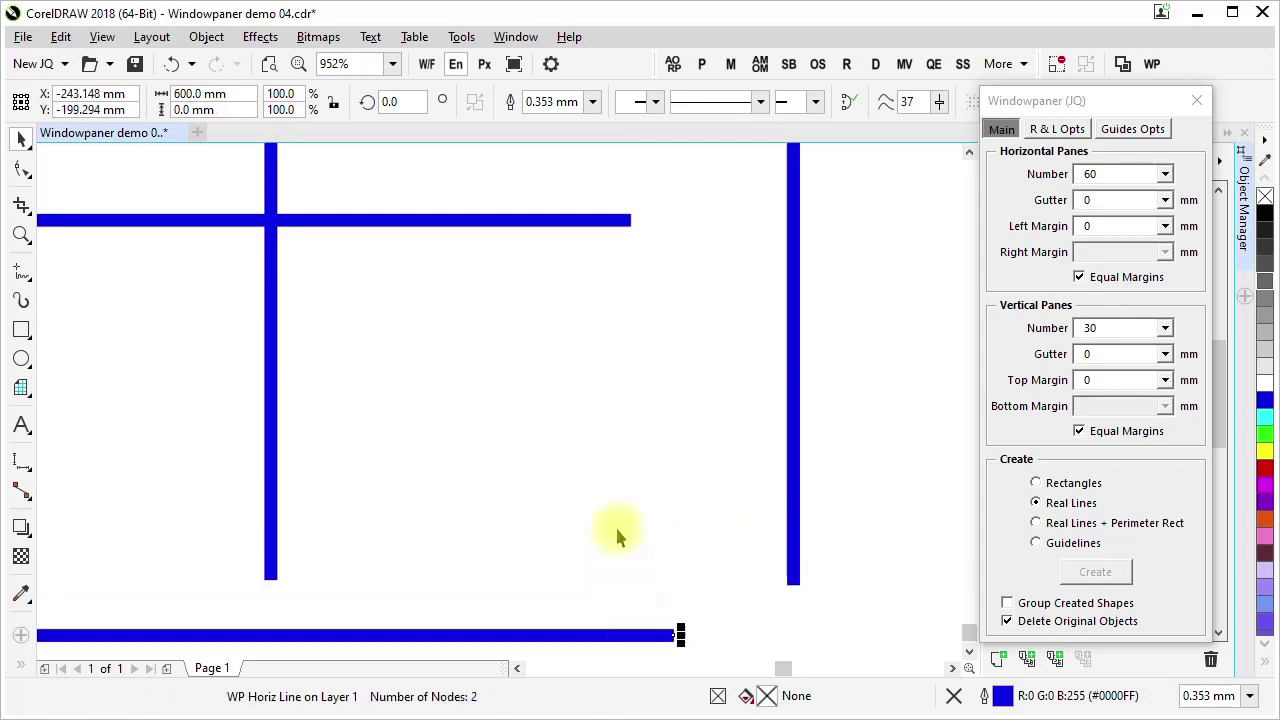
drag(271, 463, 718, 472)
drag(586, 222, 595, 424)
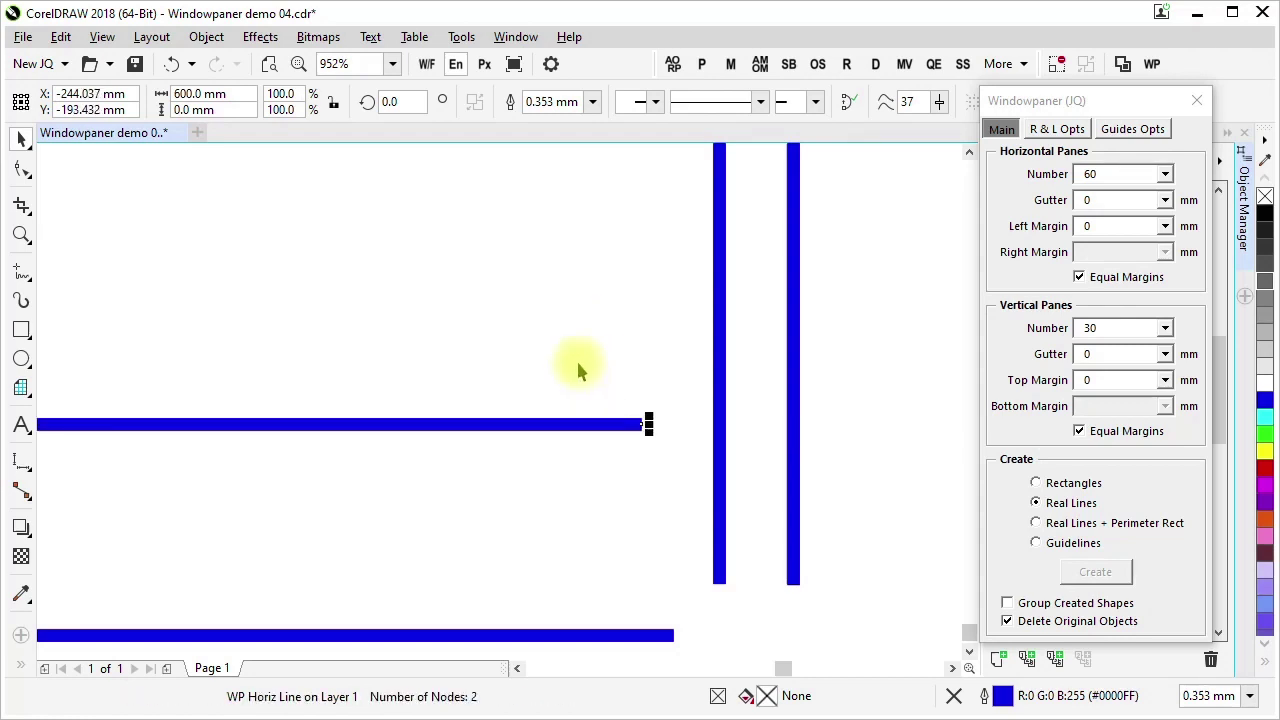
Undo all four line moves together with the Windowpaner real-lines grid.
key(F3)
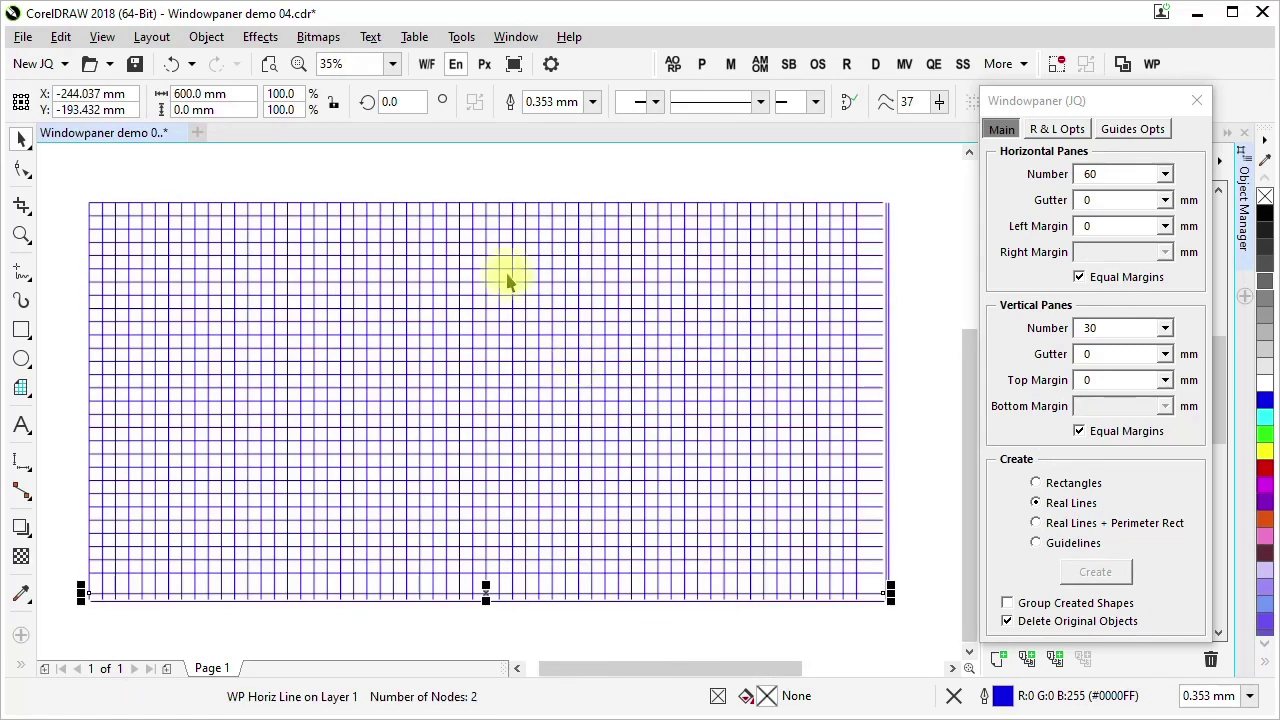
click(195, 64)
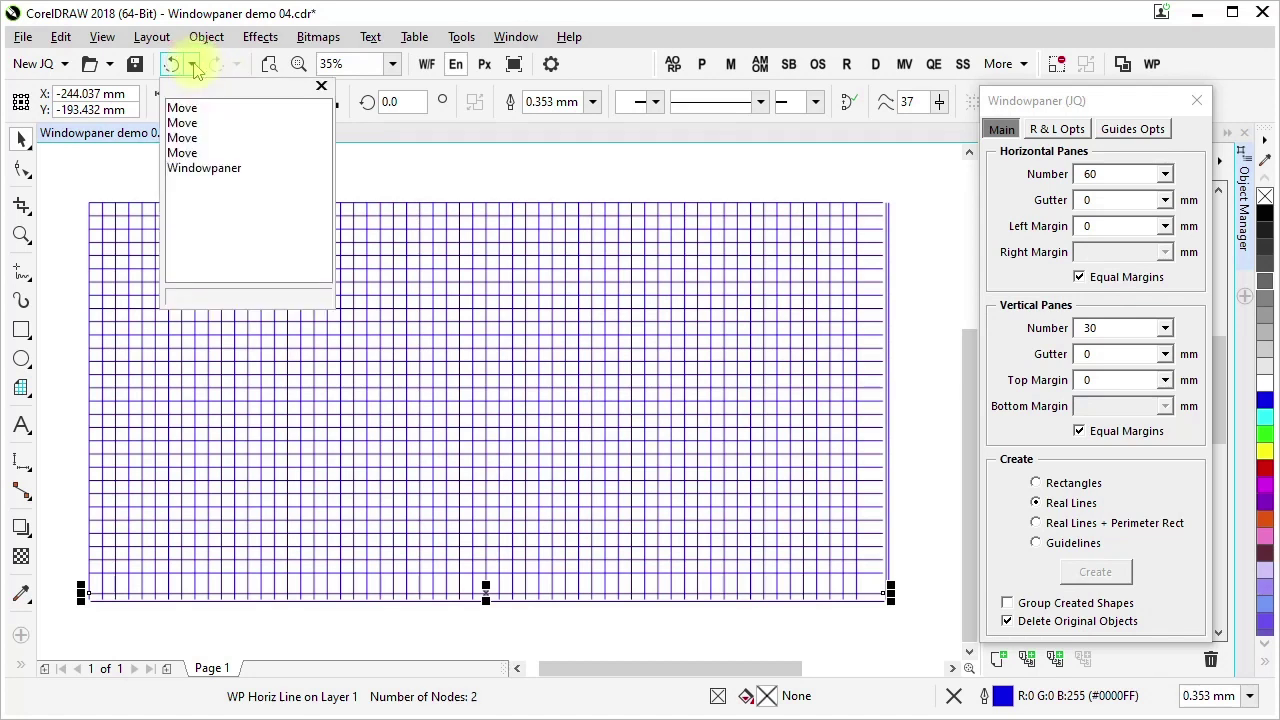
click(192, 170)
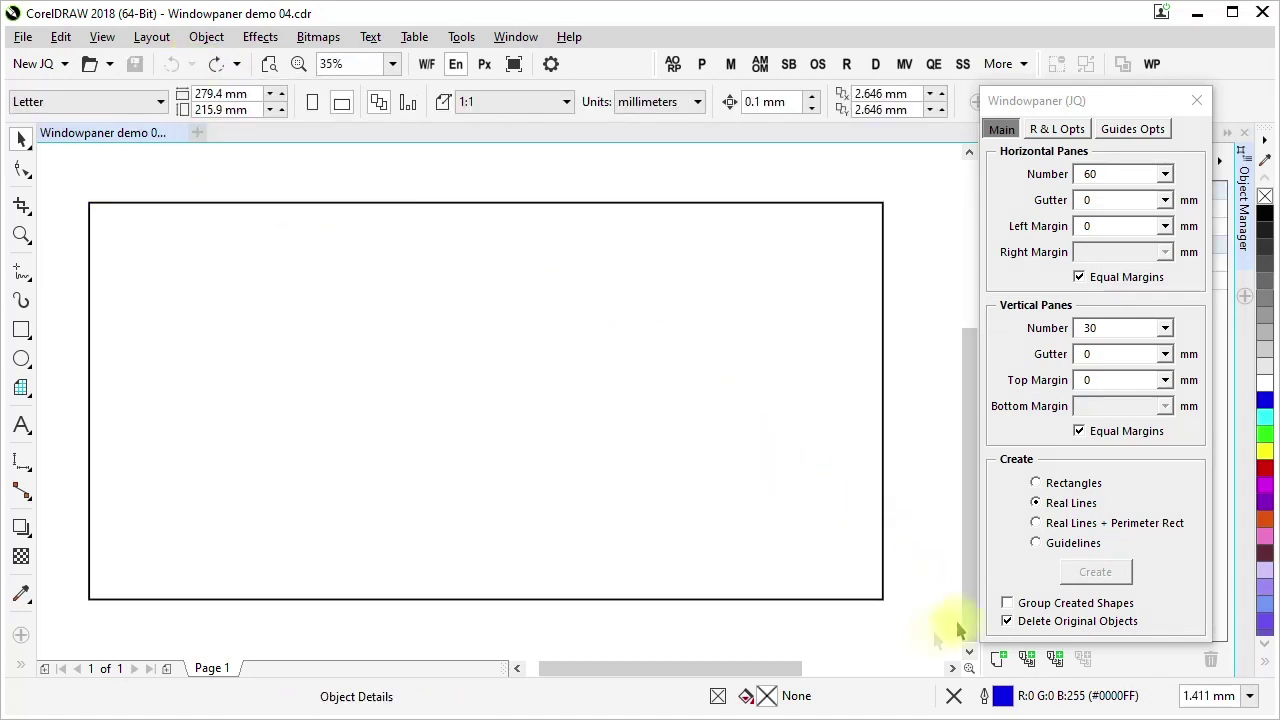
Enable Group Created Shapes and divide the black rectangle into a grouped 60 by 30 grid of Real Lines.
click(1128, 604)
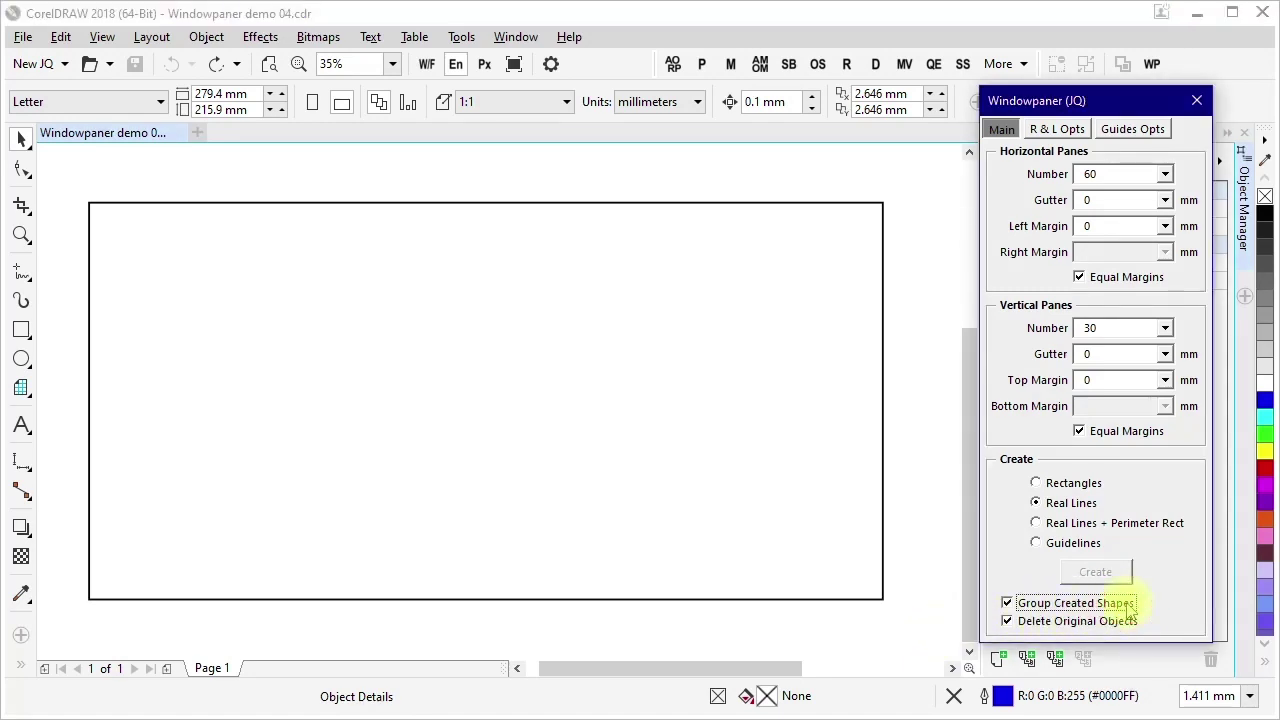
click(883, 592)
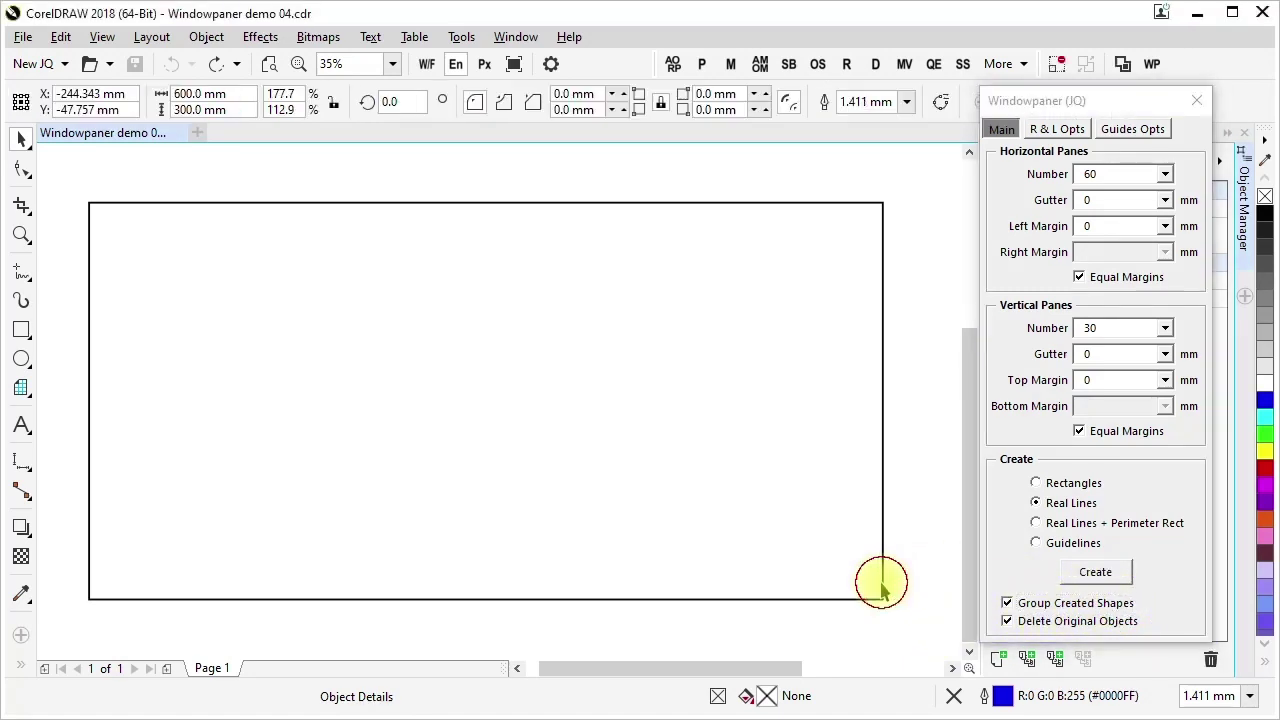
click(1120, 578)
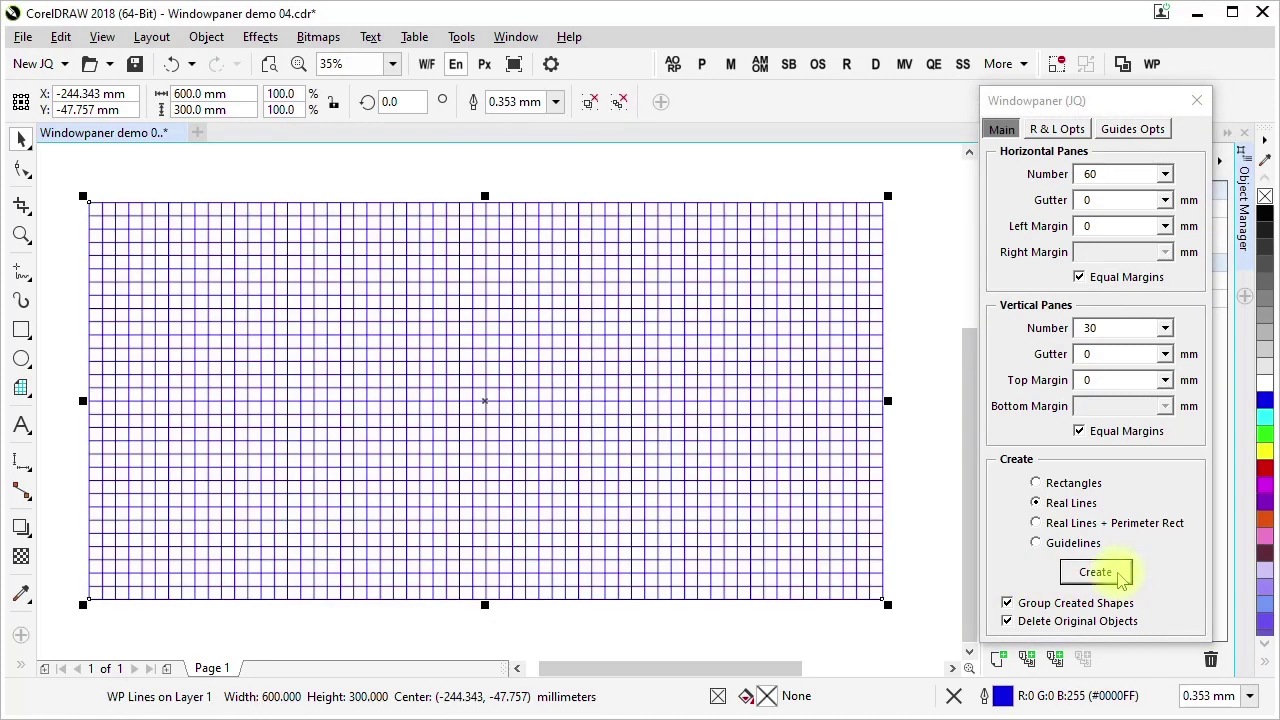
Expand the grid's groups in the Object Manager and delete the horizontal lines group.
click(1152, 64)
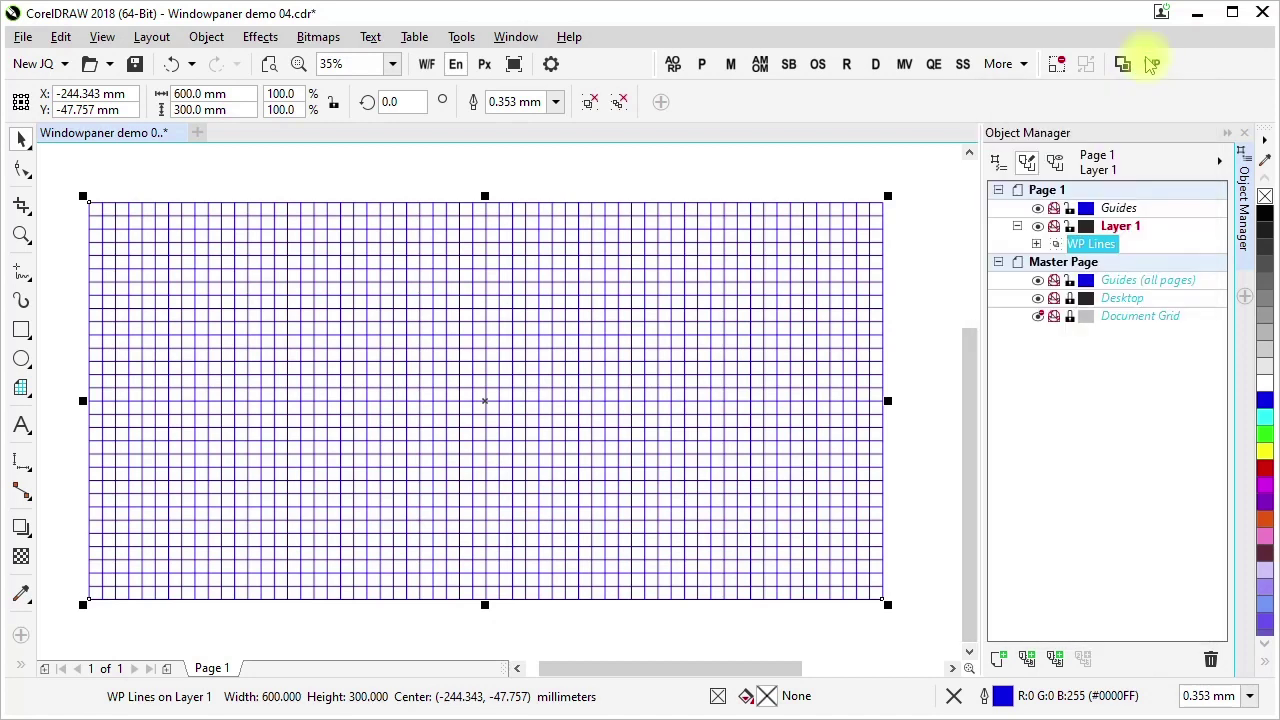
click(1037, 244)
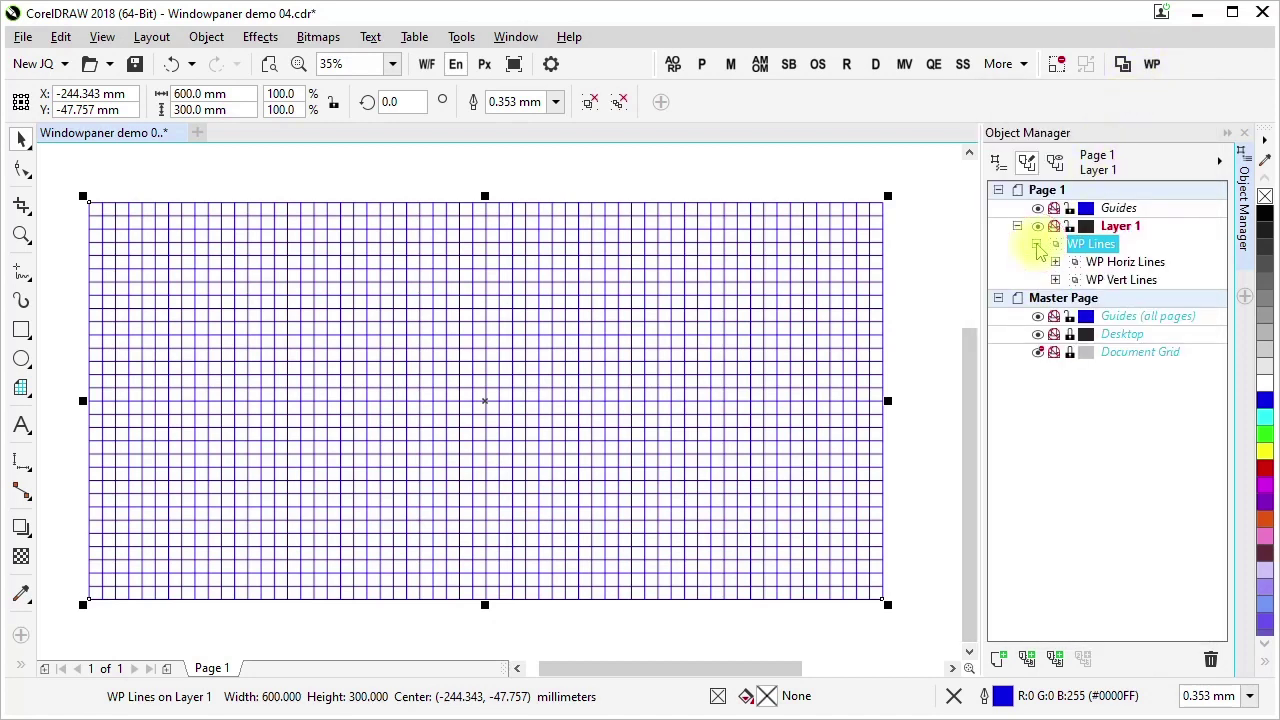
click(1055, 262)
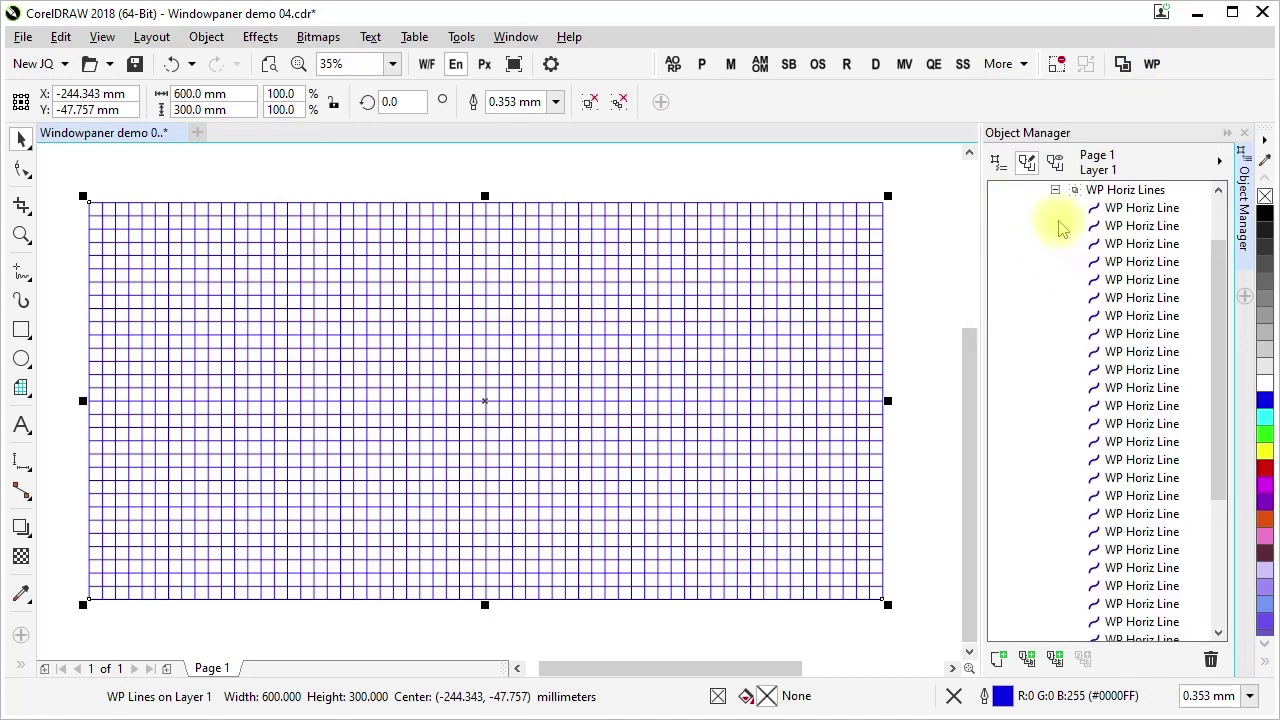
click(1055, 190)
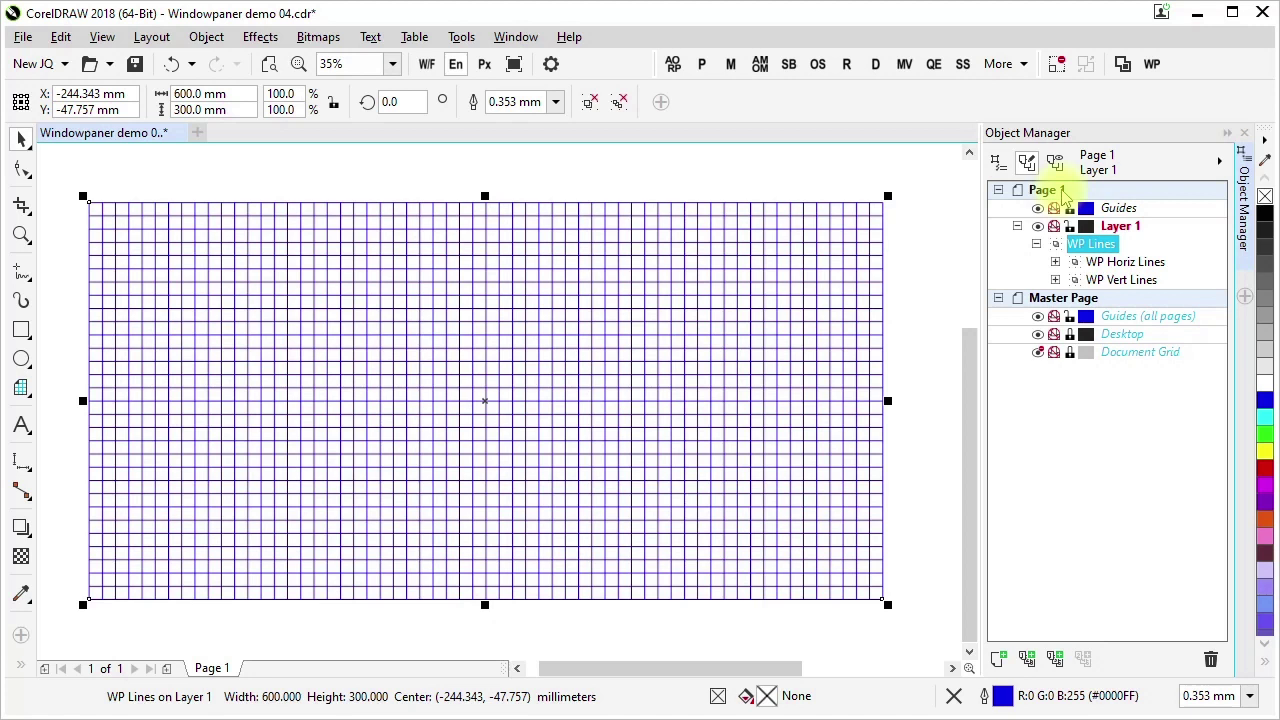
click(1140, 264)
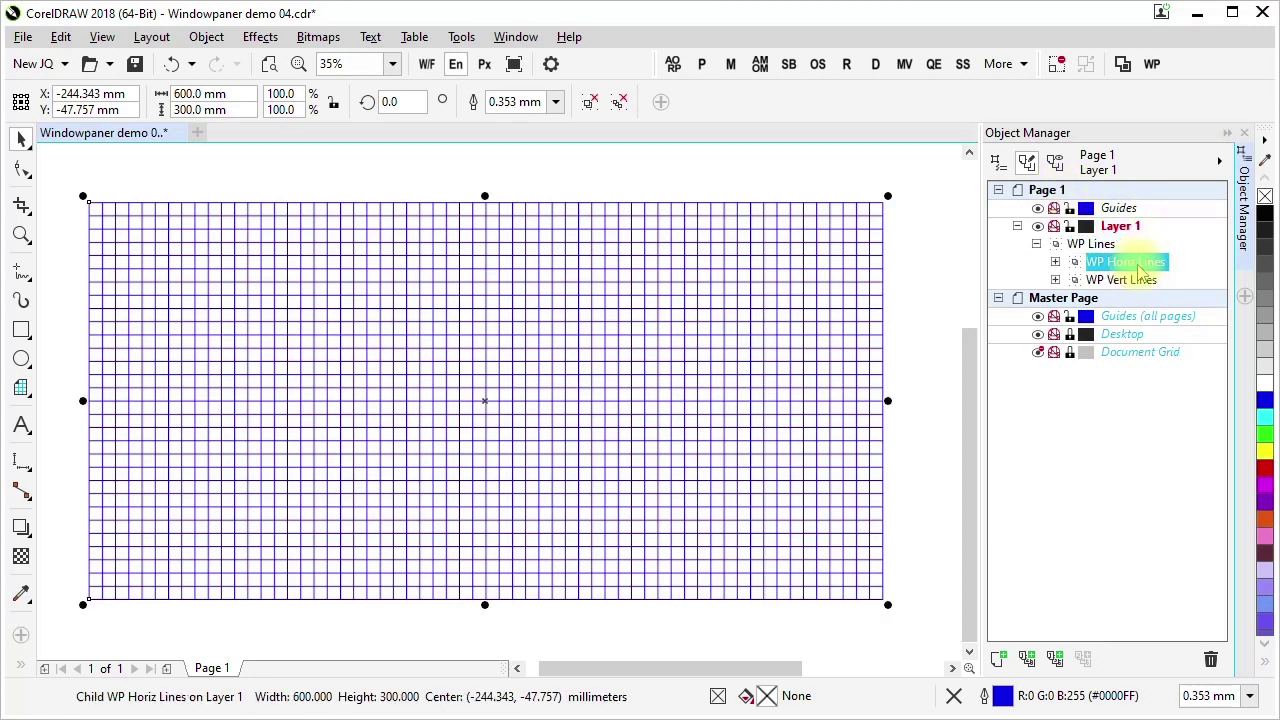
key(Delete)
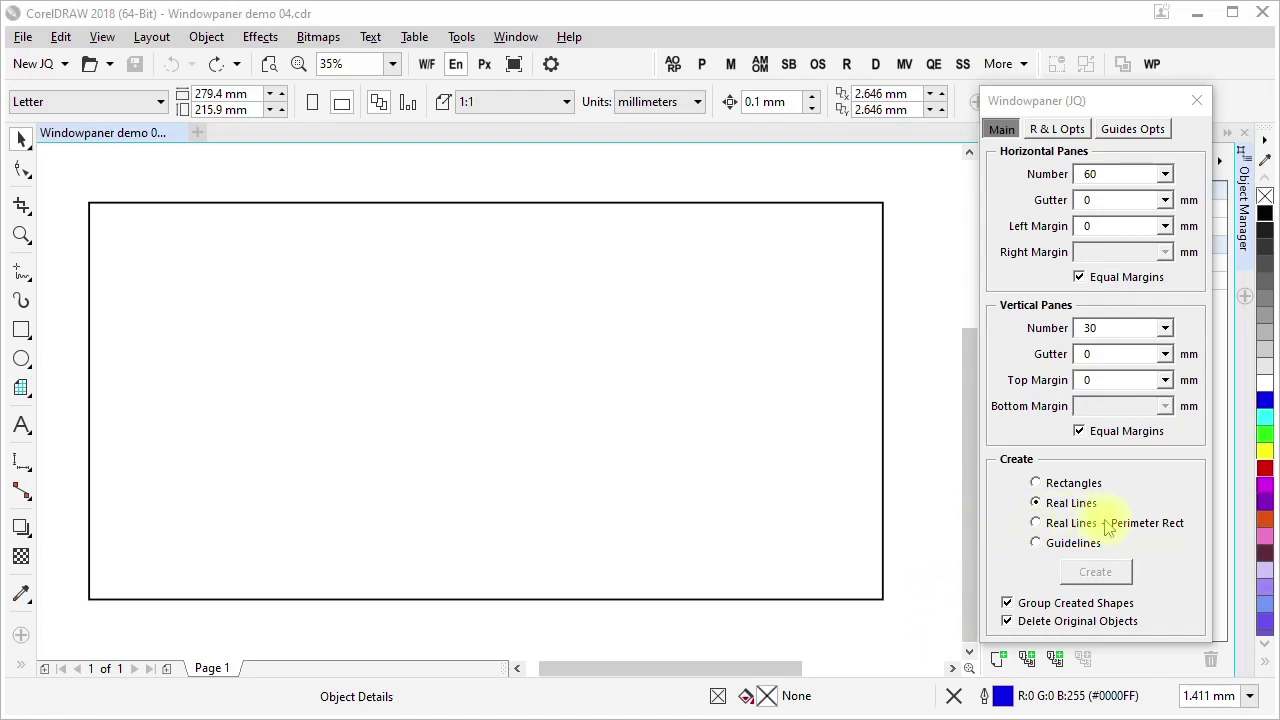
Divide the black rectangle into a grouped 60 by 30 grid using Real Lines + Perimeter Rect, and check its lower-right corner up close.
click(1168, 528)
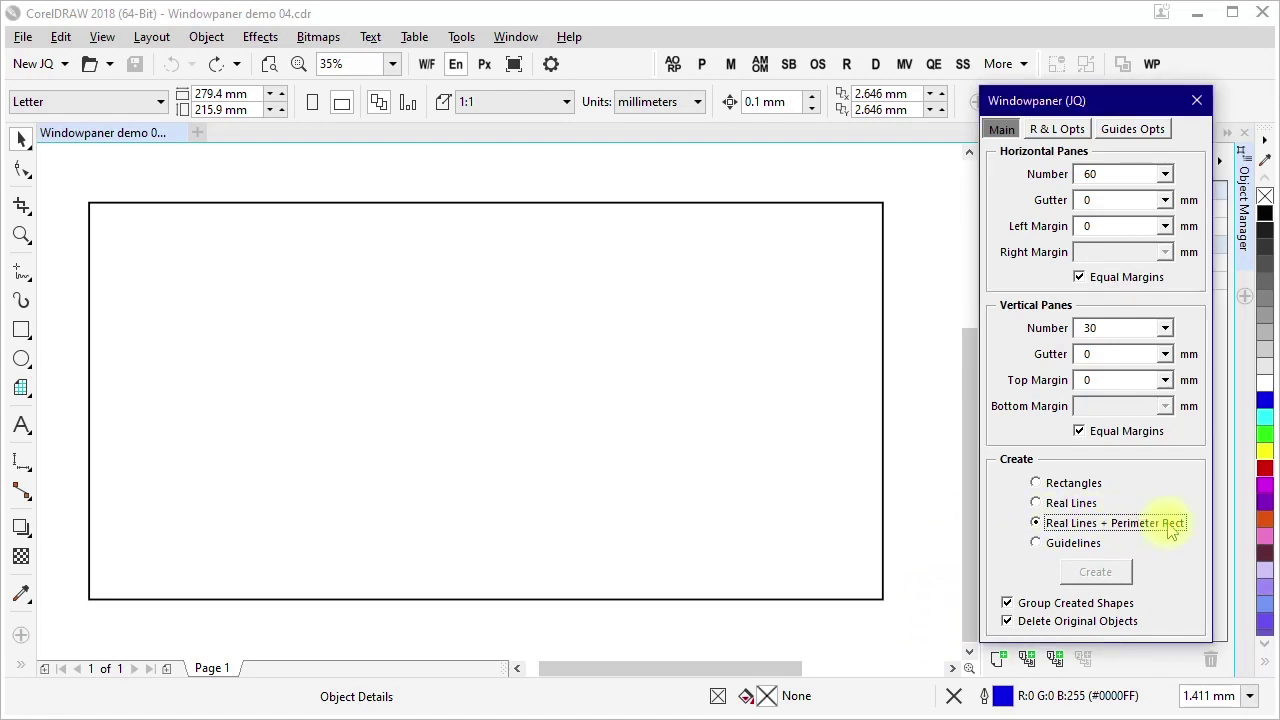
click(881, 593)
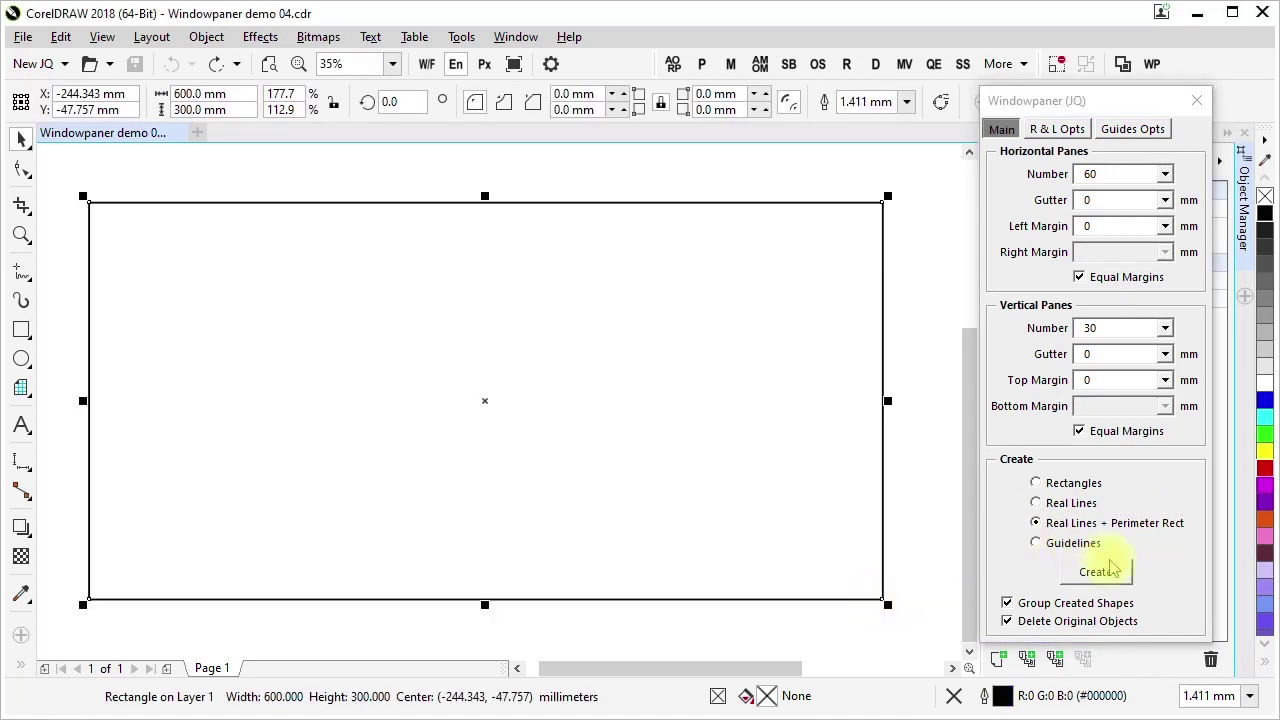
click(1119, 575)
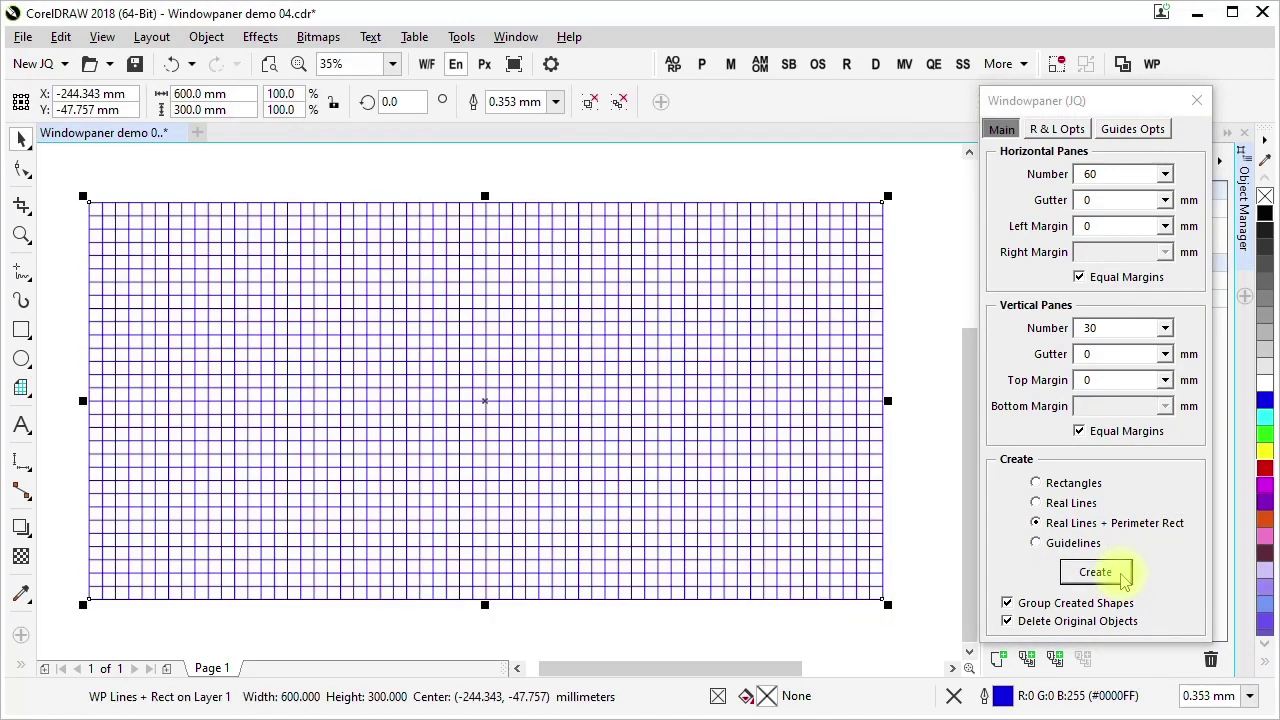
click(921, 616)
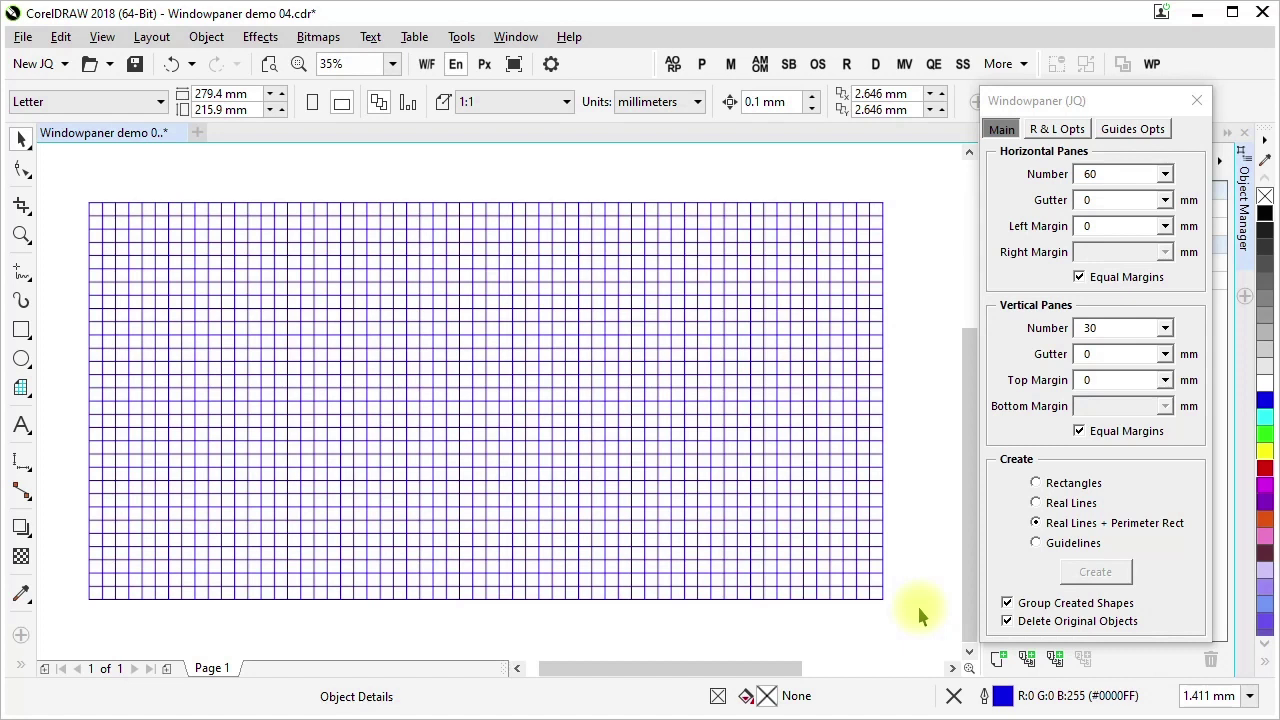
key(F2)
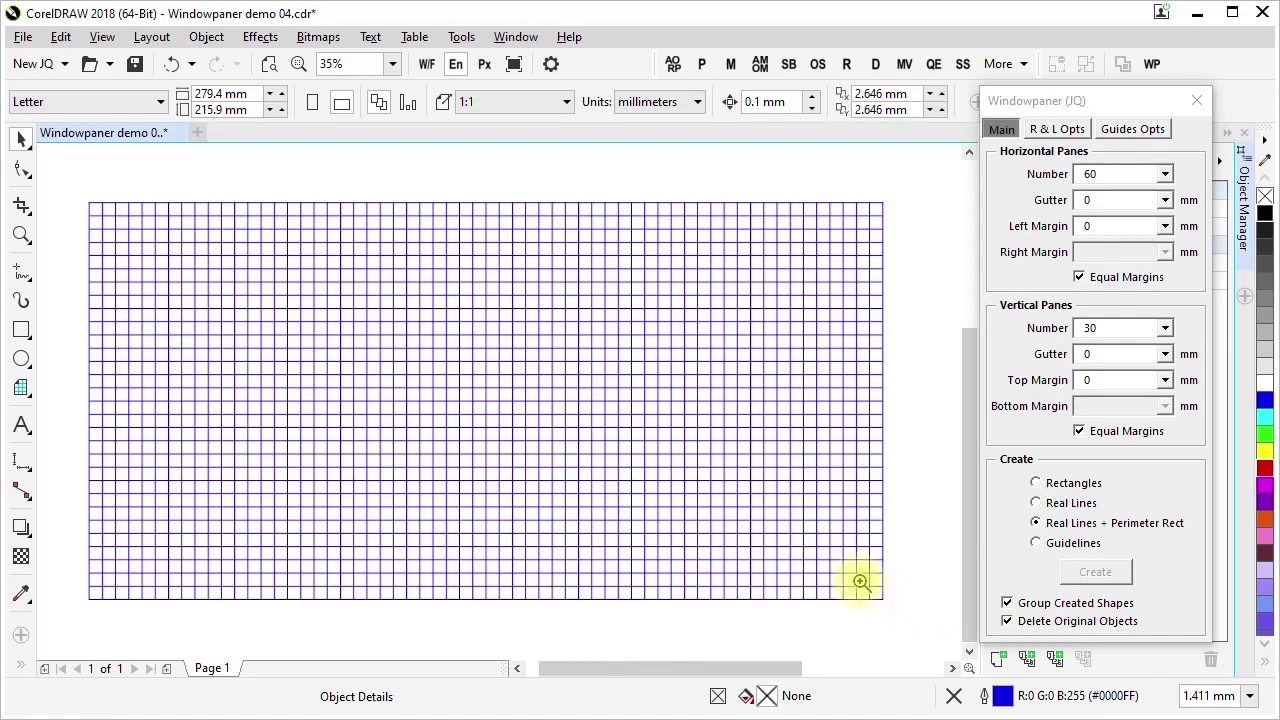
drag(865, 582, 887, 610)
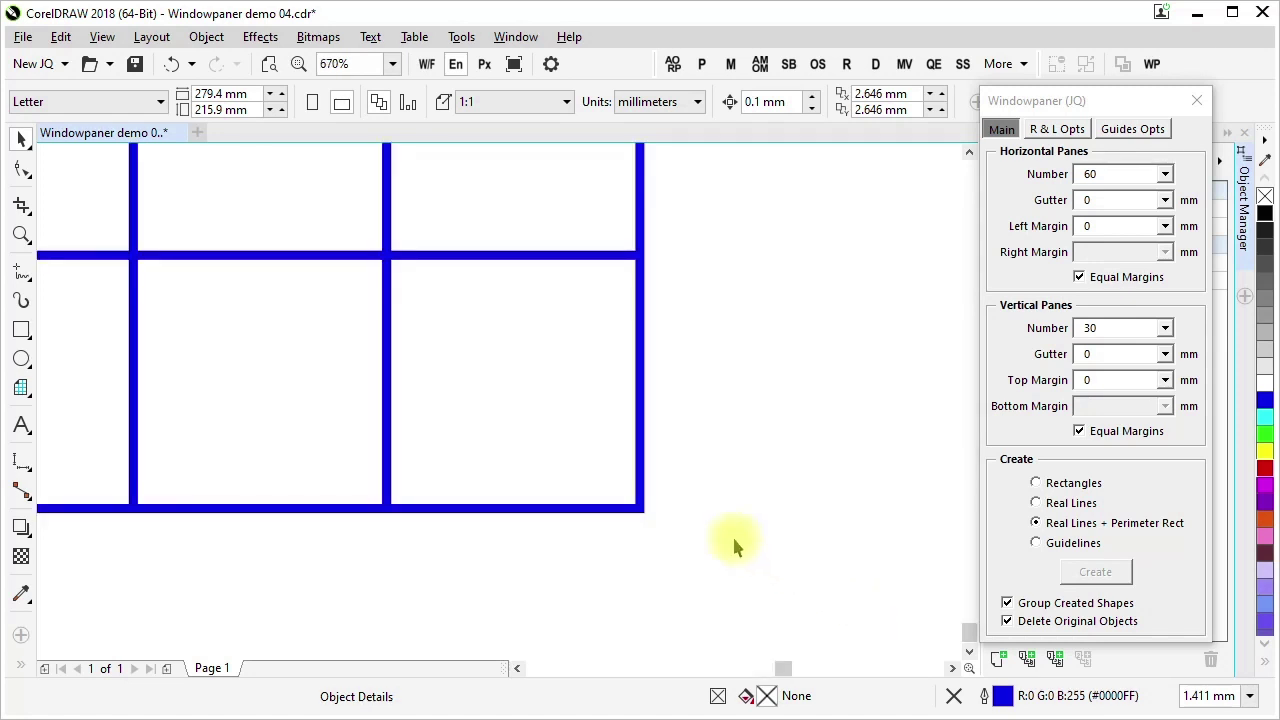
key(F3)
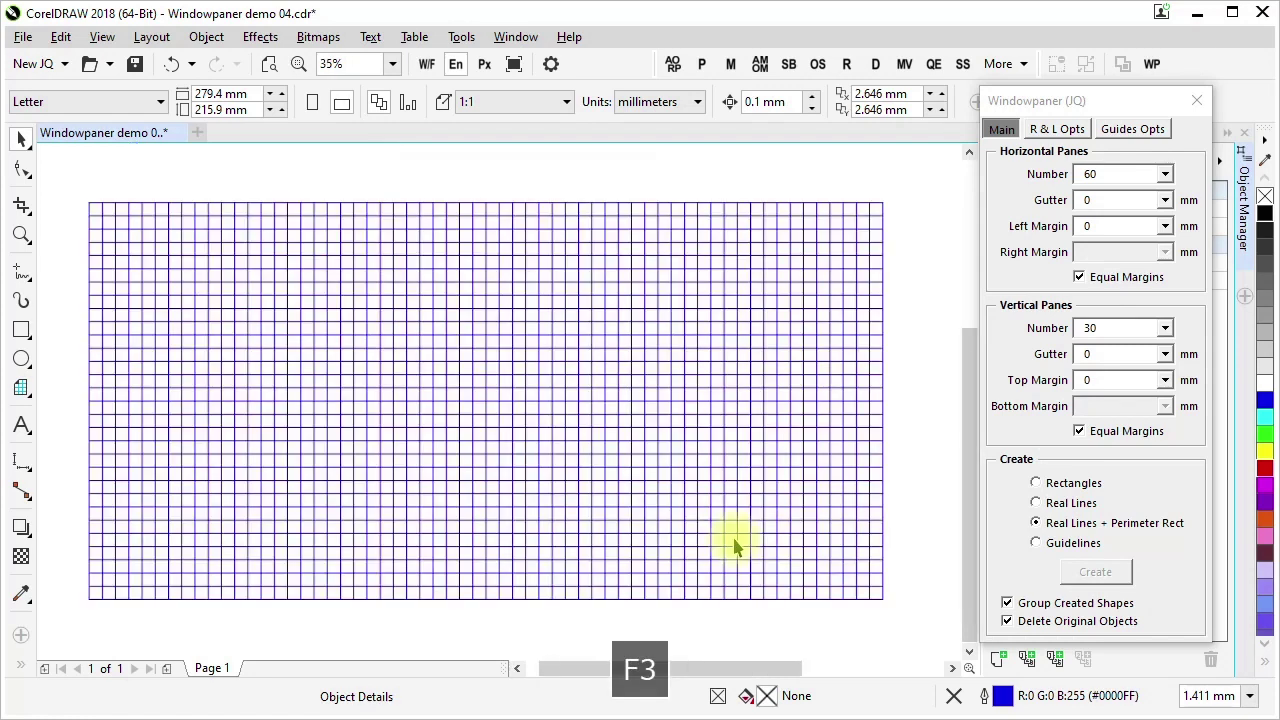
Within the grid's group, give the perimeter rectangle a 4 mm magenta outline, and delete that rectangle.
click(1152, 63)
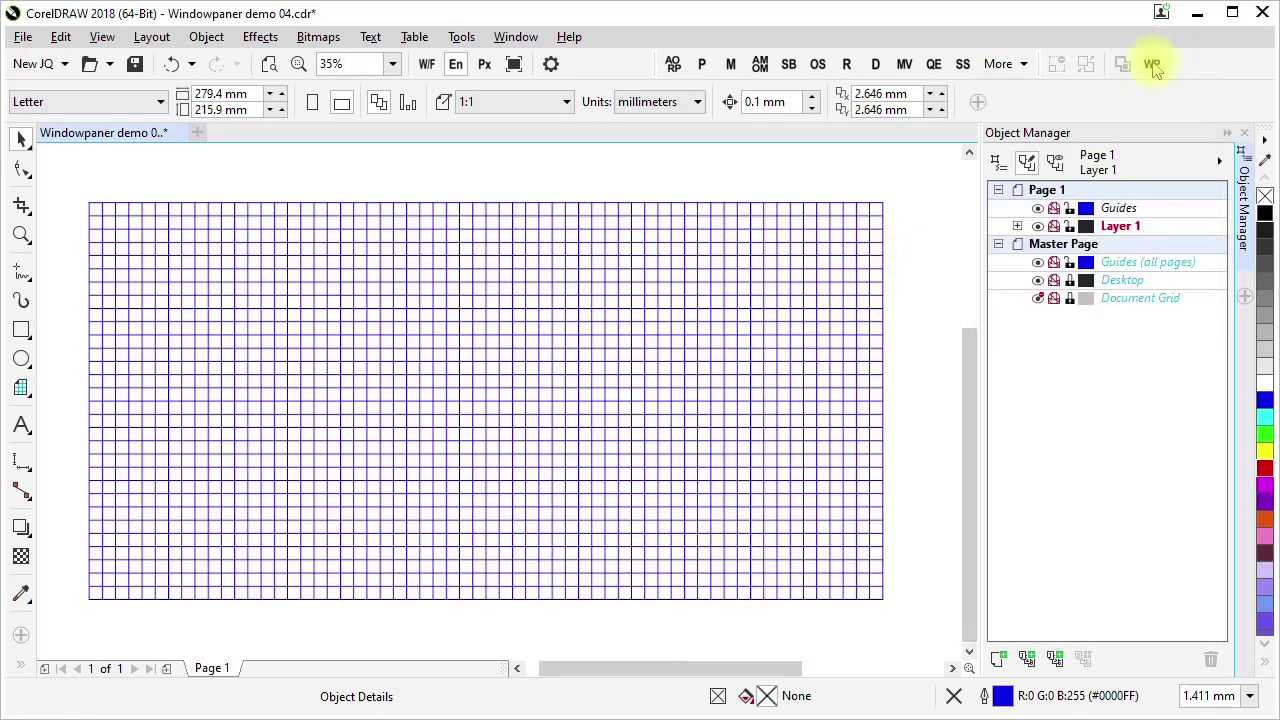
click(1018, 227)
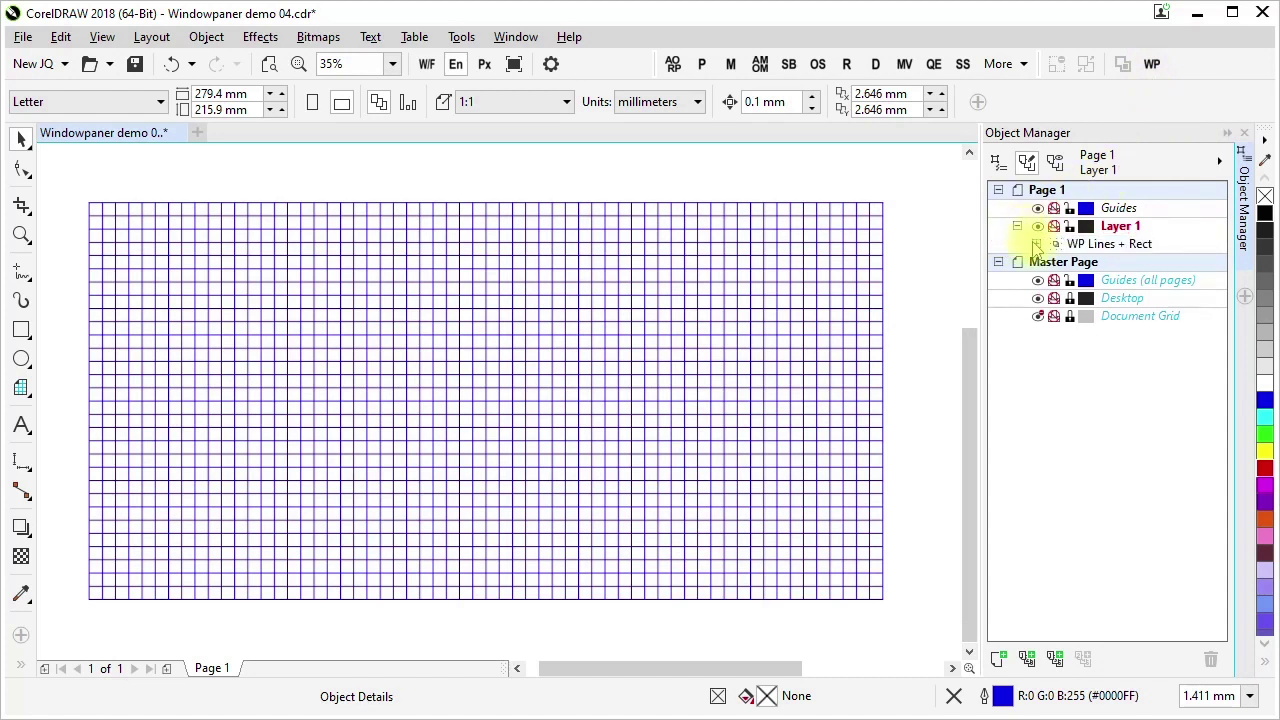
click(1036, 244)
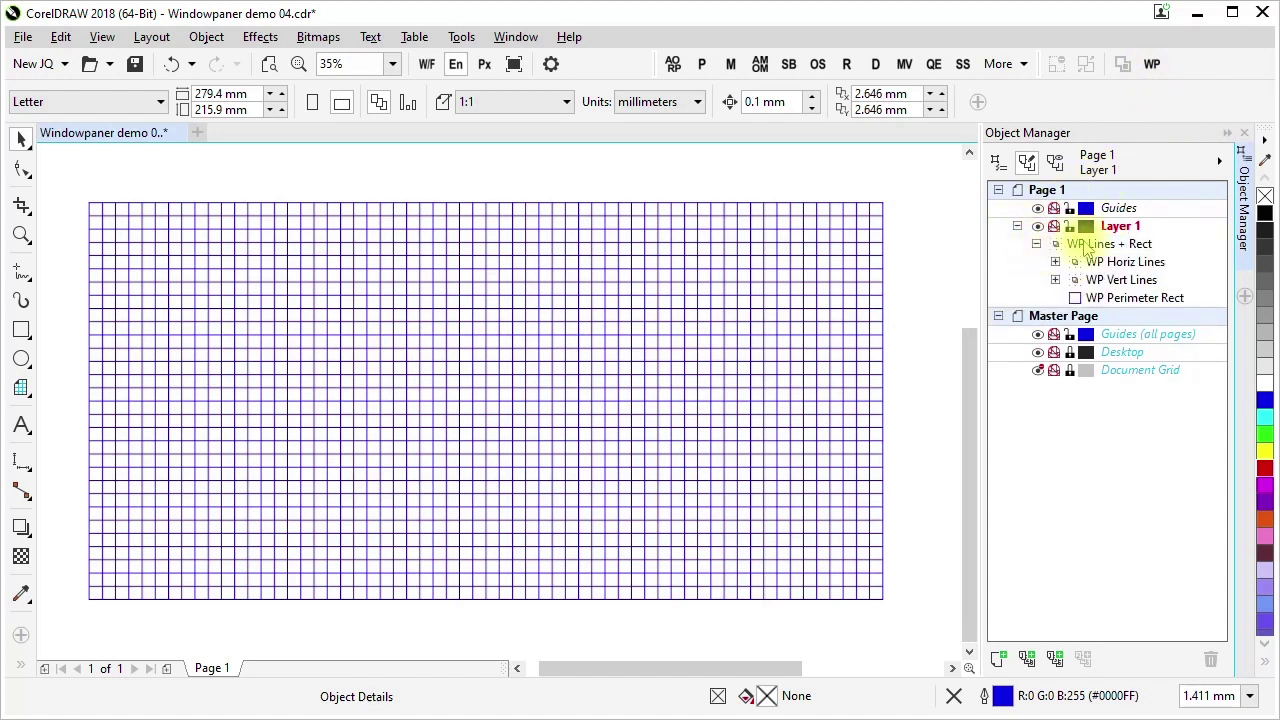
click(1157, 300)
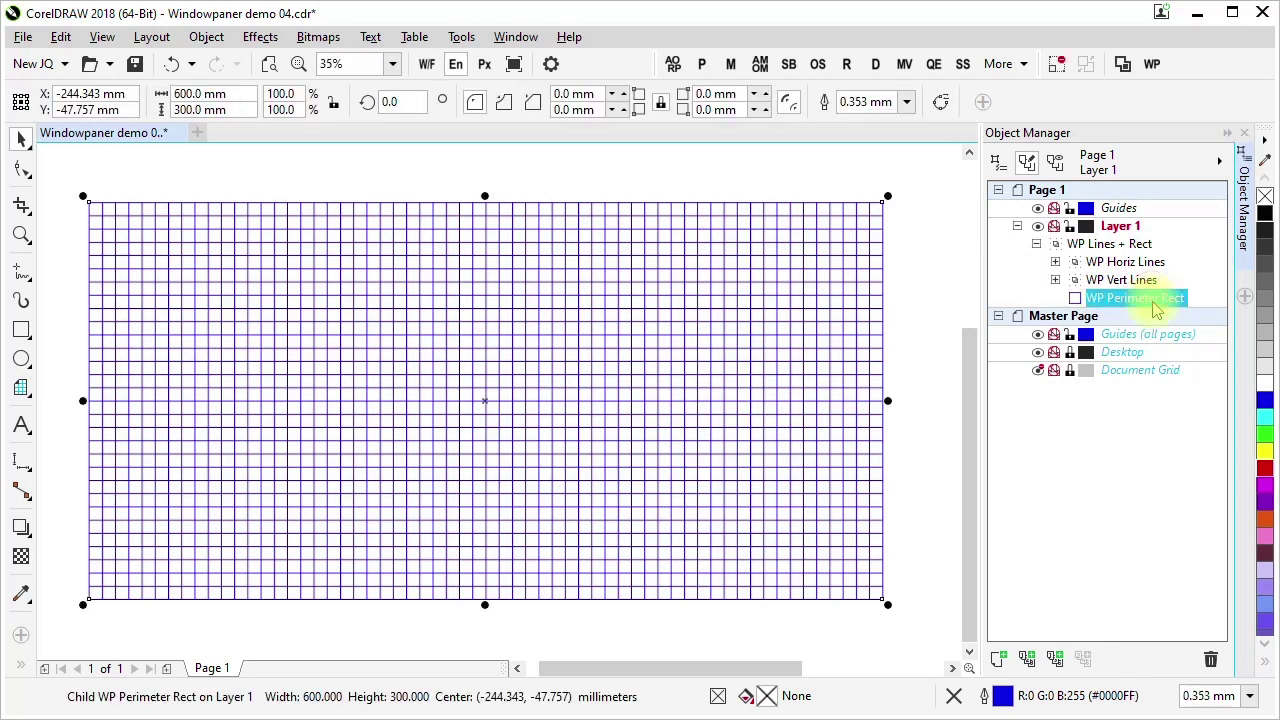
click(1250, 697)
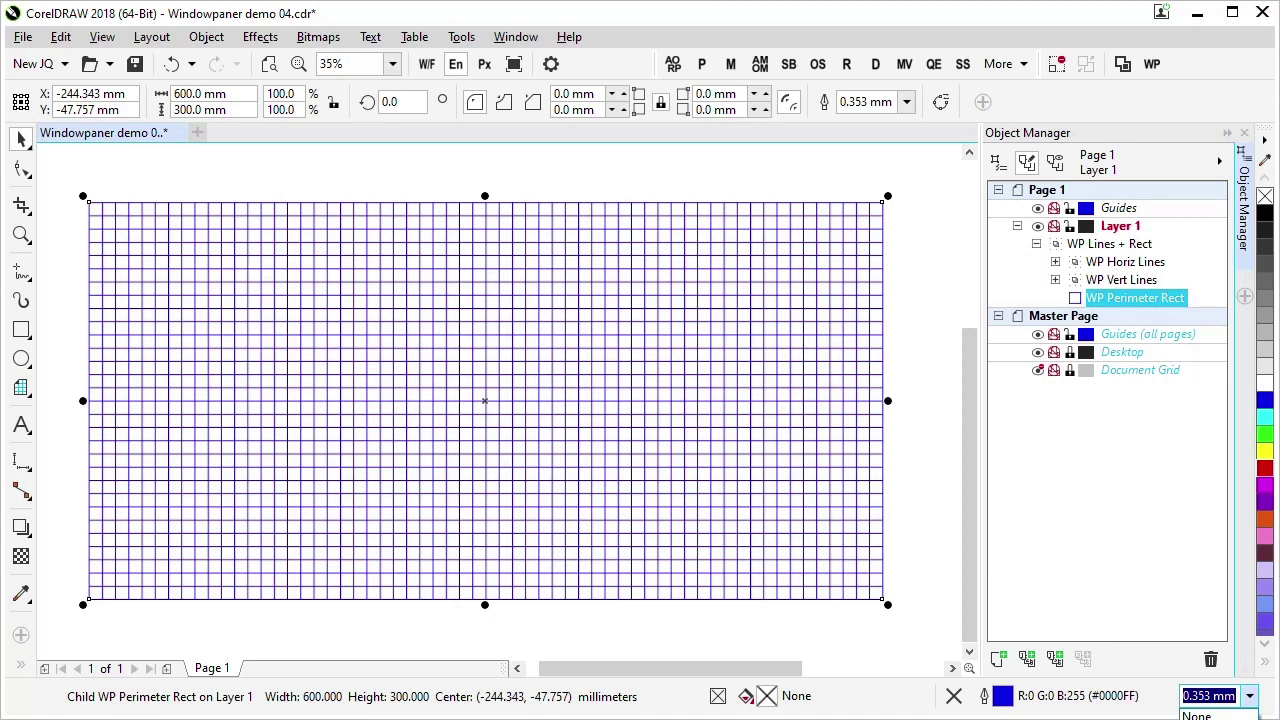
text(4)
key(Return)
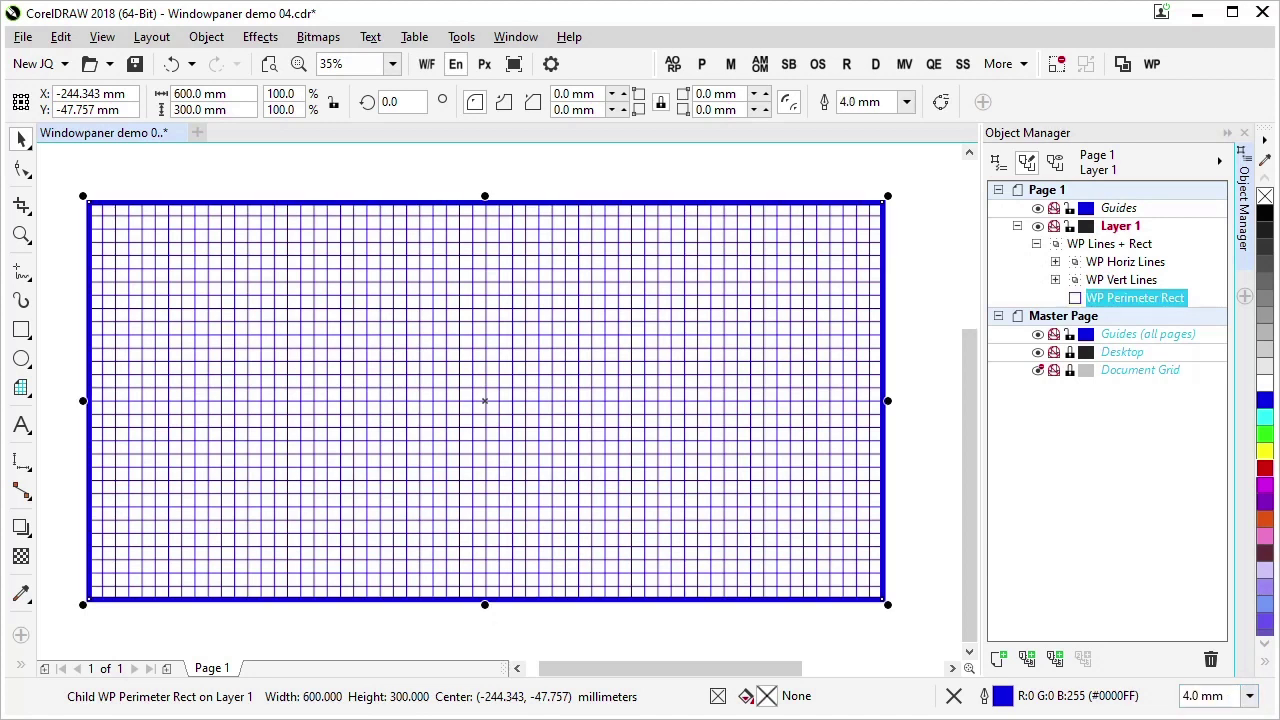
right_click(1266, 486)
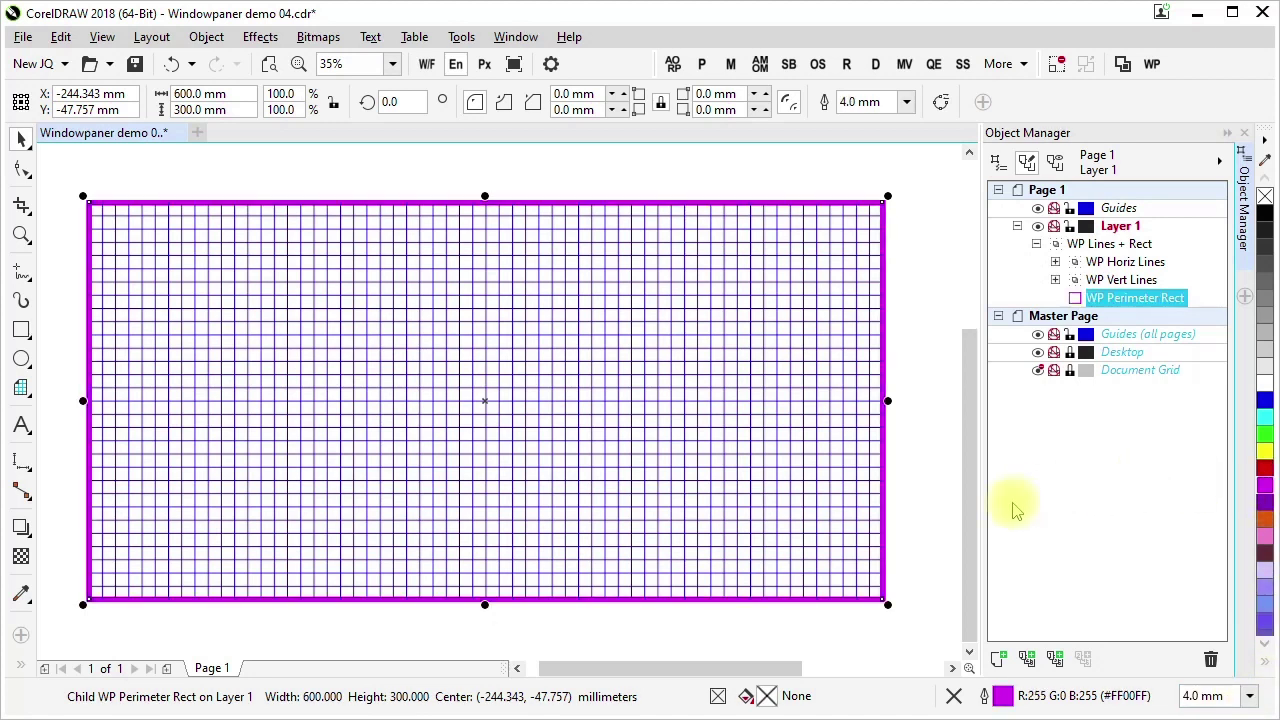
key(Delete)
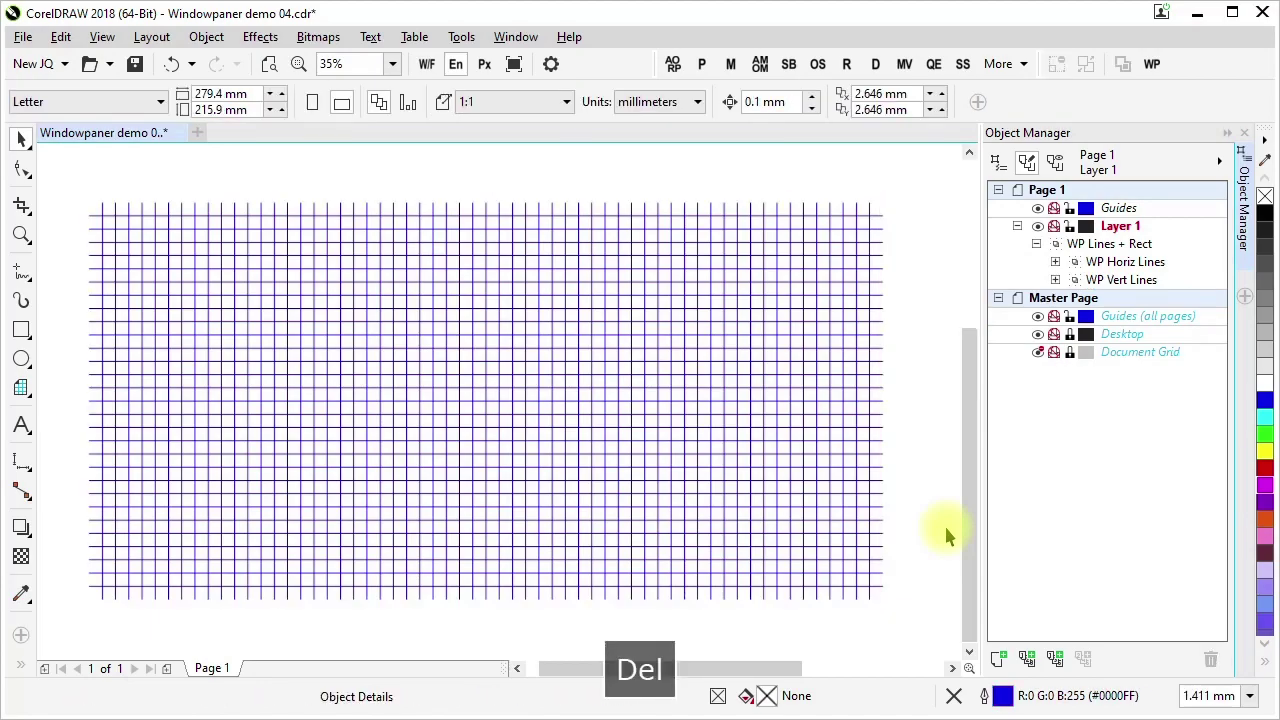